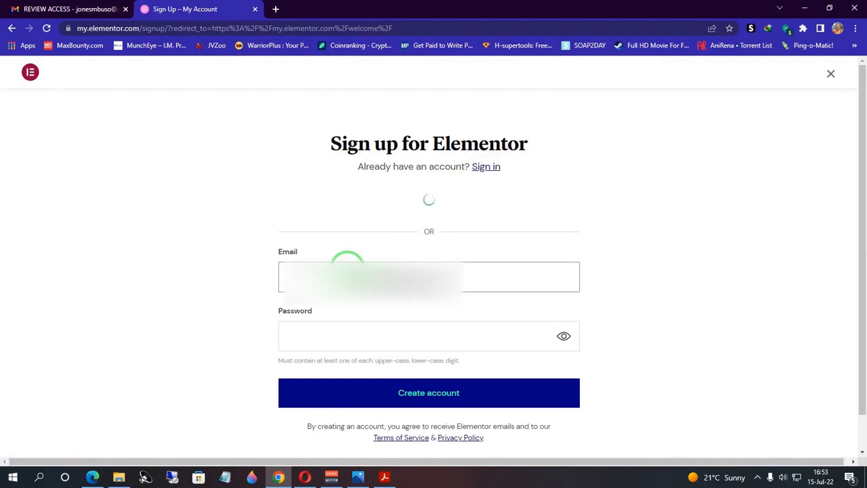
- Enter the account password on the Elementor sign-up form and create the account
click(317, 336)
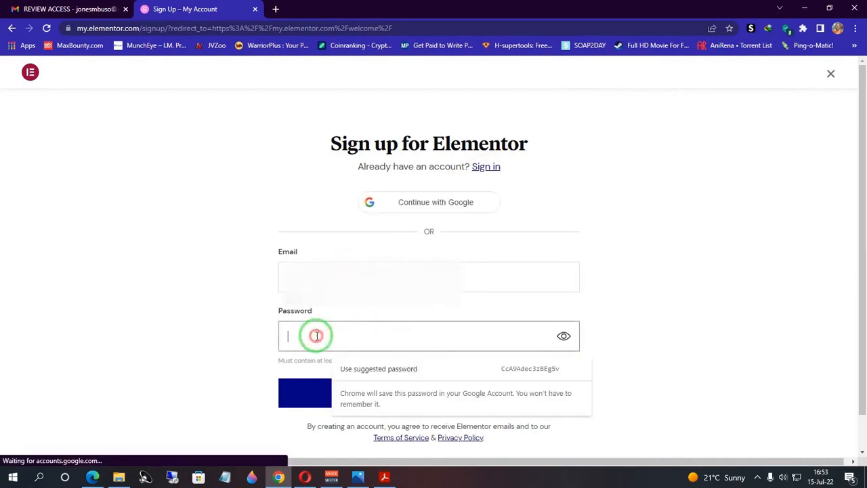
text(••)
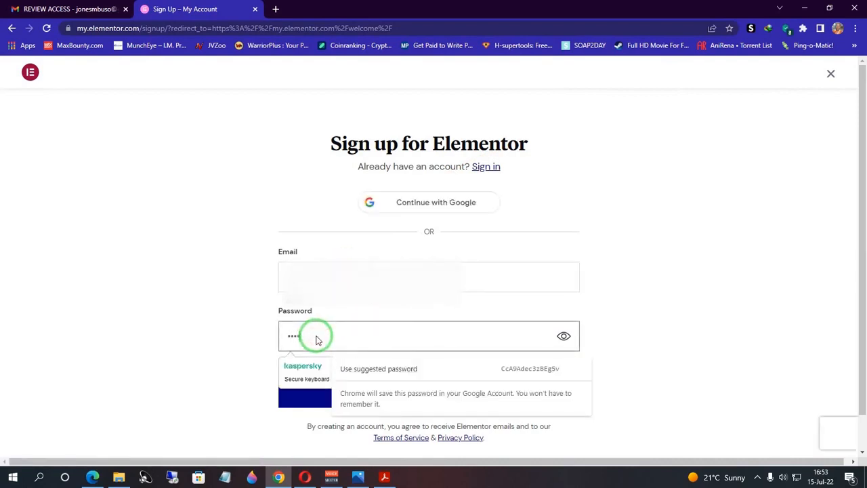
key(Return)
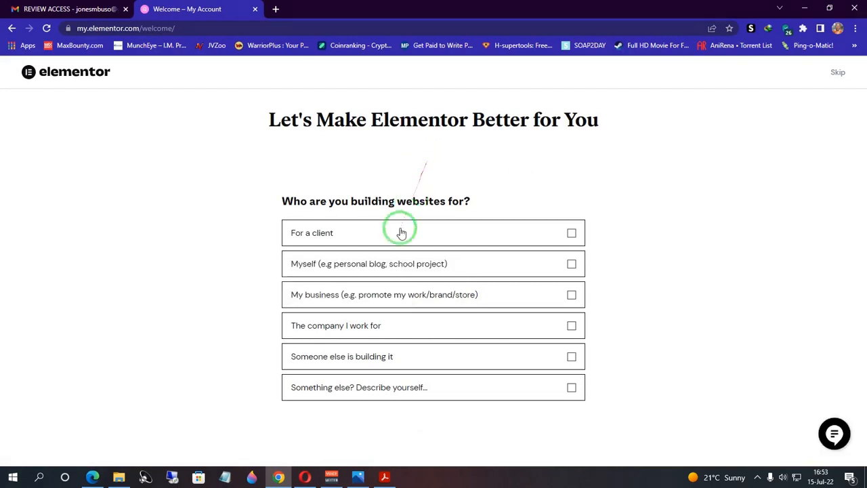
- Skip the onboarding questionnaire, choose the 99 USD per year hosted Elementor website plan, and proceed to credit card payment
click(835, 72)
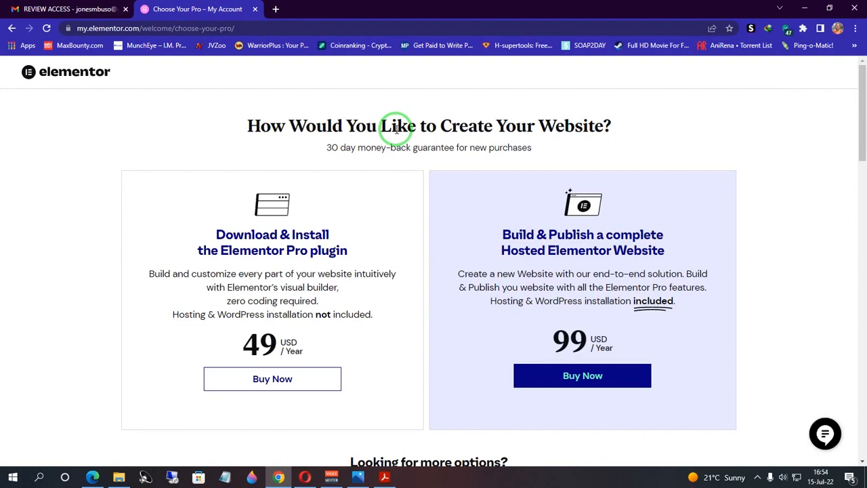
click(585, 376)
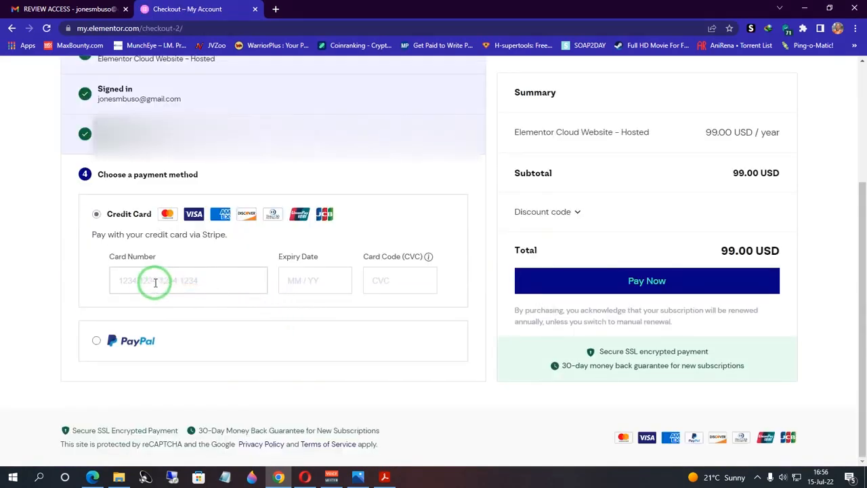
click(155, 282)
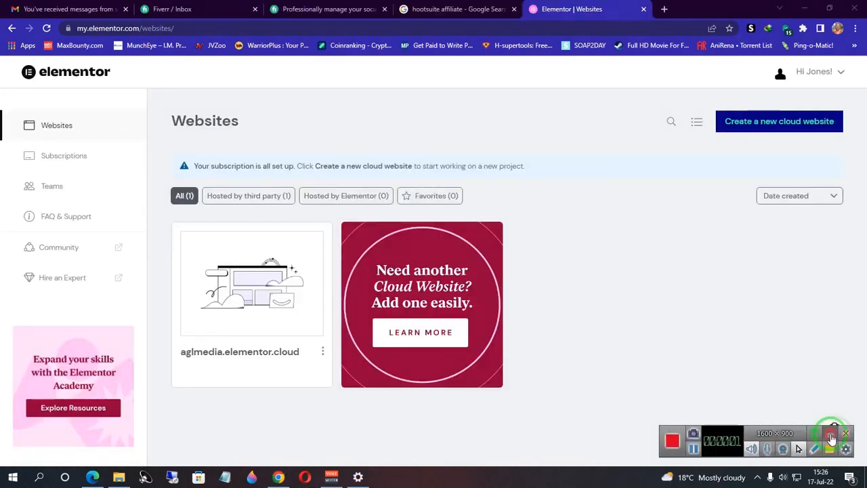
- Start a new cloud website using the existing Elementor Cloud Website - Hosted subscription
click(831, 436)
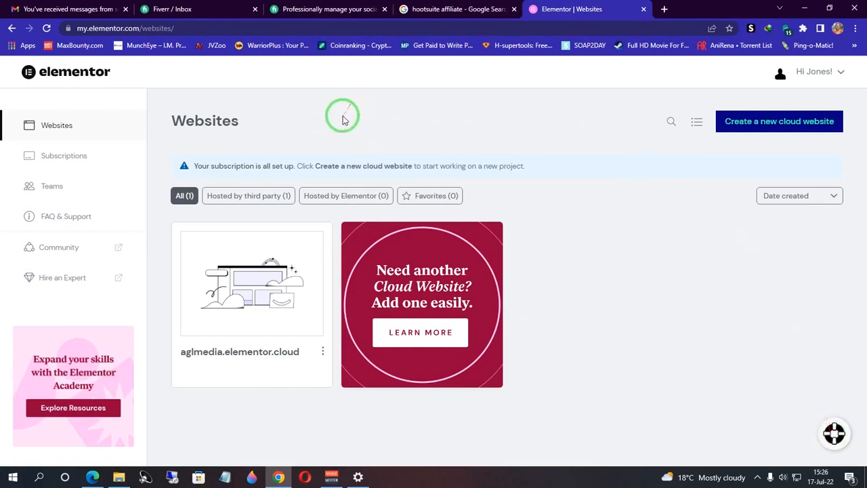
click(783, 128)
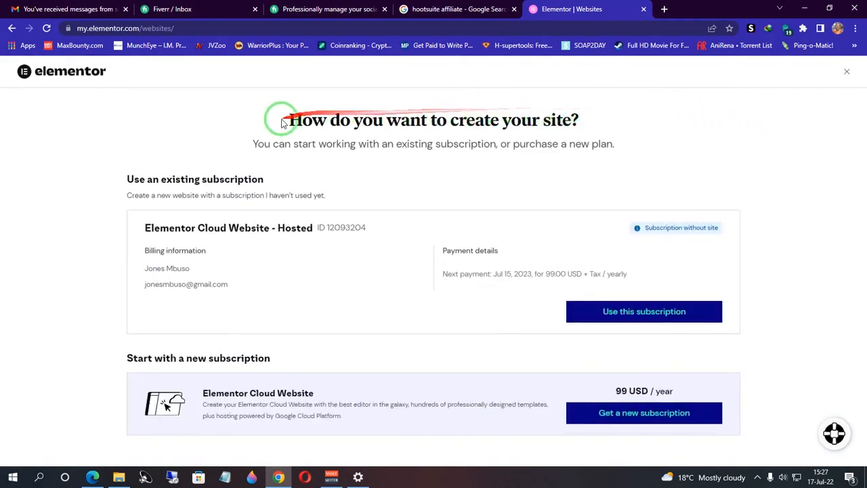
click(646, 315)
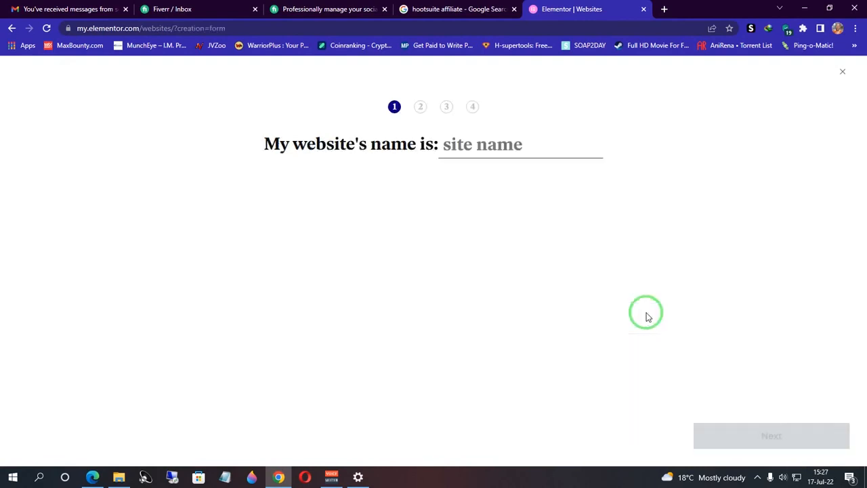
- Name the website algobra and continue to the question about the kind of website
click(463, 144)
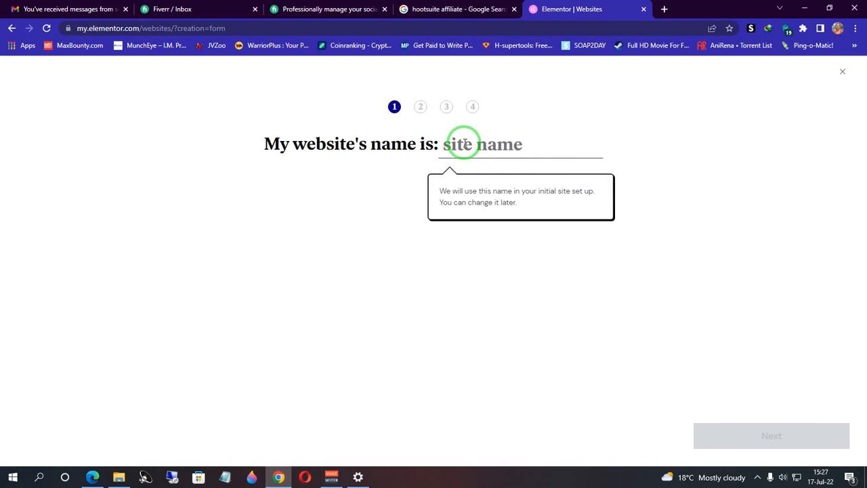
text(algobra)
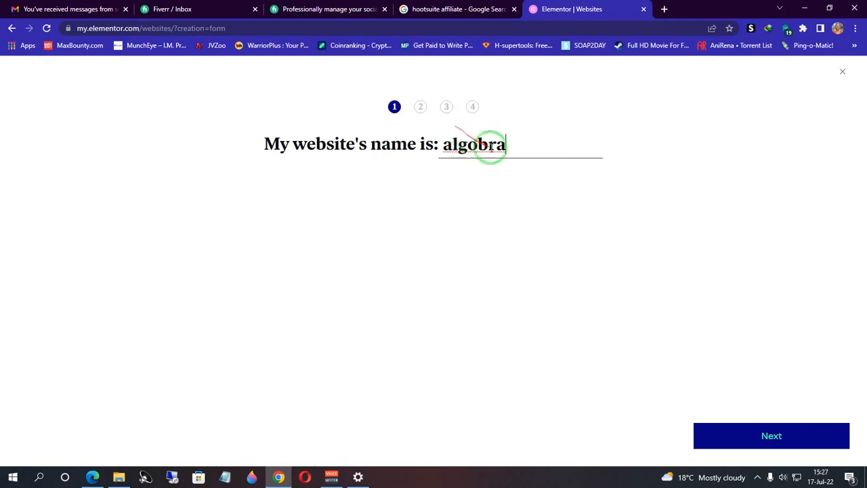
click(765, 435)
click(769, 427)
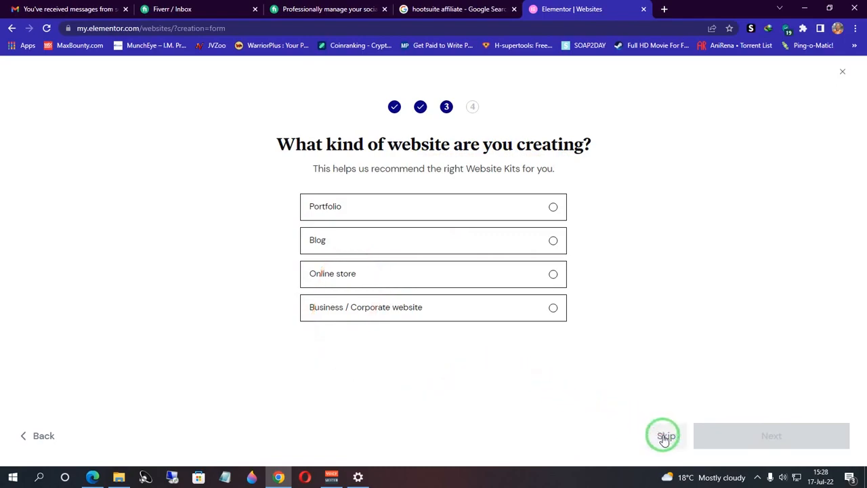
- Skip the website kind question, finish creating the site, and dismiss the introductory tip in the websites overview
click(663, 437)
drag(857, 76, 740, 430)
click(801, 447)
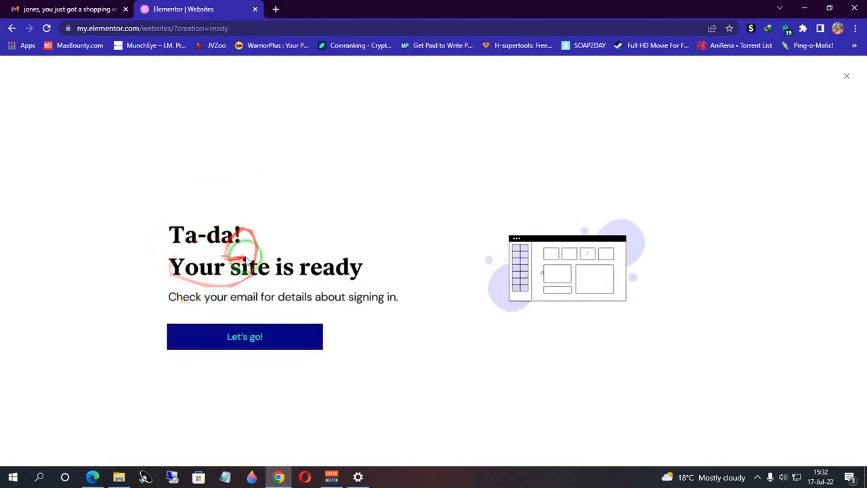
click(245, 338)
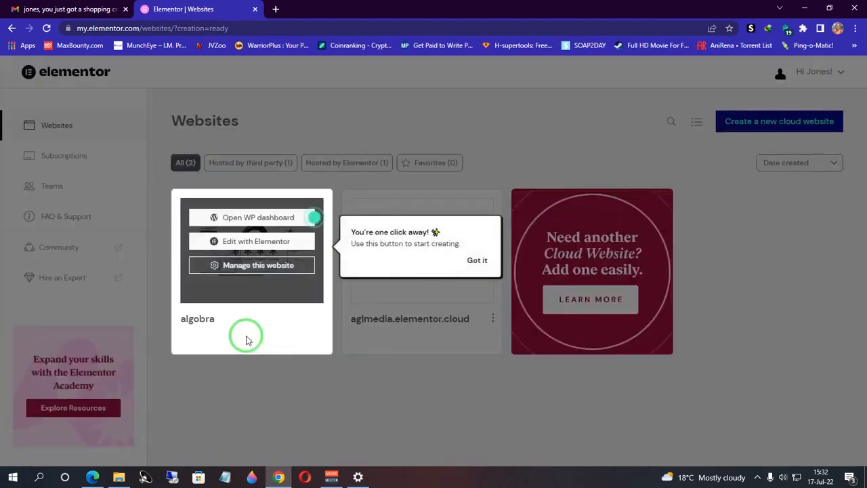
click(478, 261)
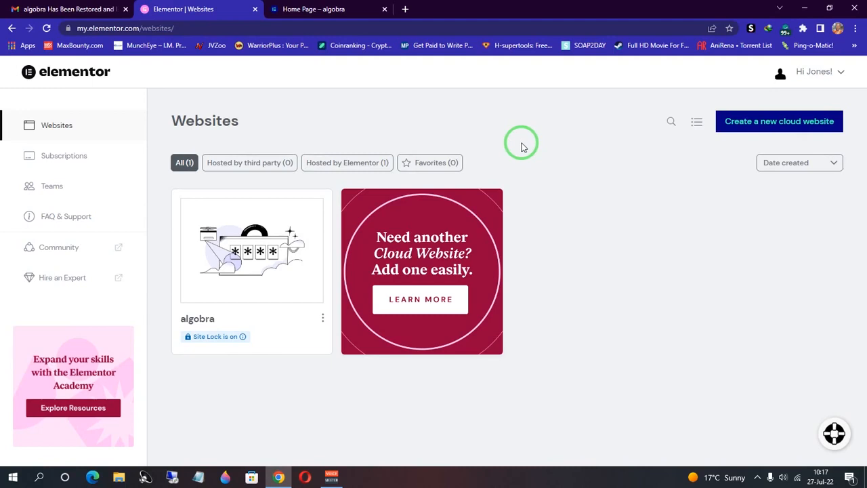
- Open the algobra site's management page from the list layout and bring up renaming for its First Backup
click(698, 125)
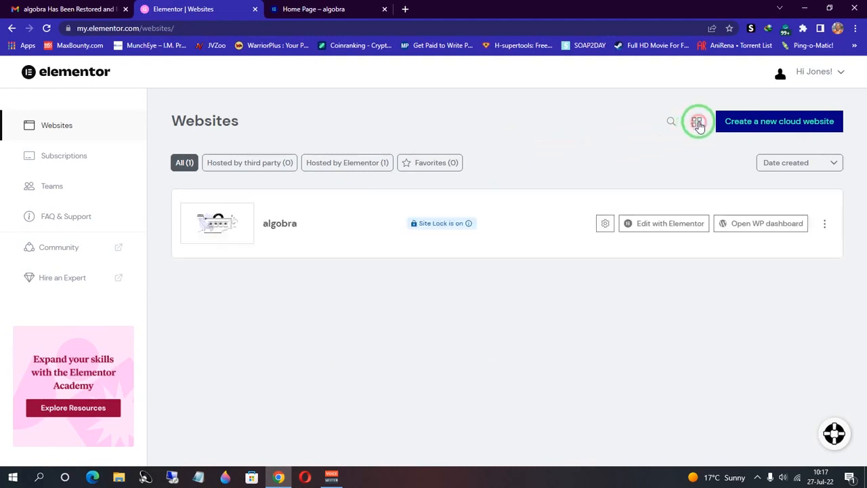
click(604, 224)
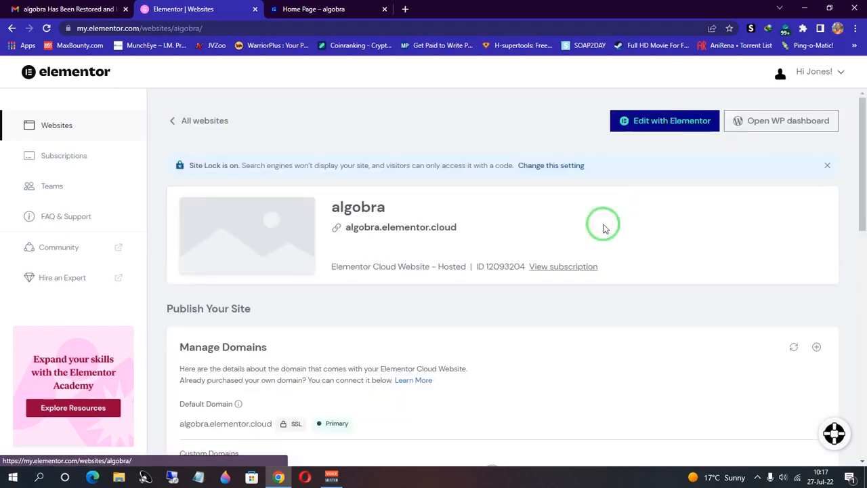
scroll(862, 193, down, 1)
drag(862, 193, 861, 327)
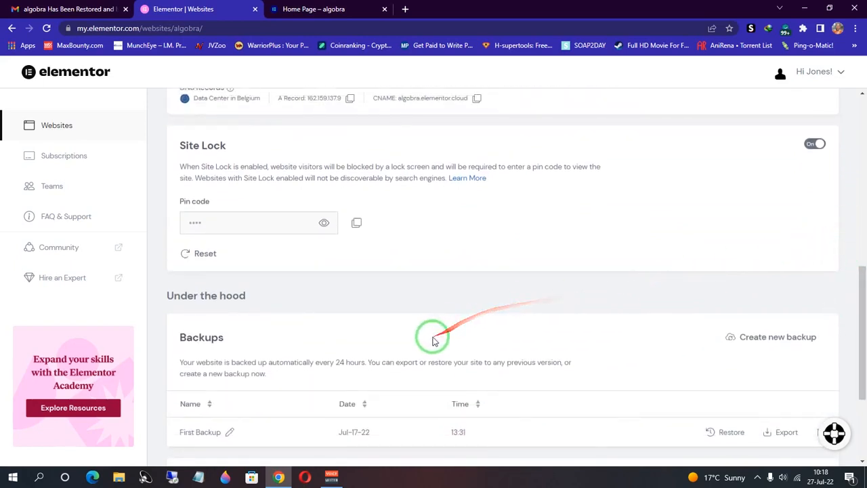
click(231, 432)
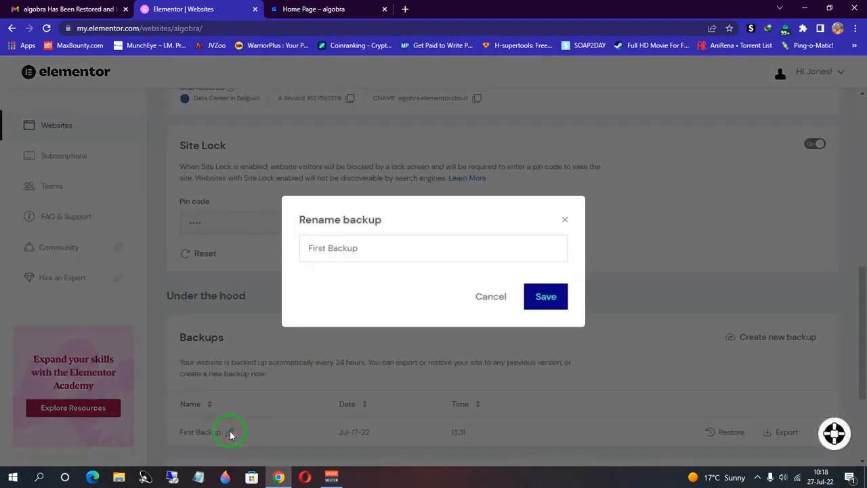
click(321, 249)
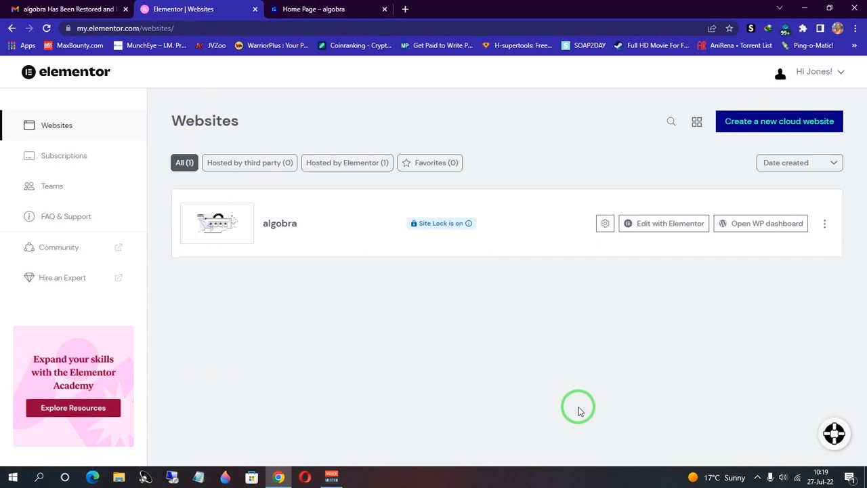
- Open the algobra WordPress dashboard, view the live site, and return to the dashboard
click(767, 226)
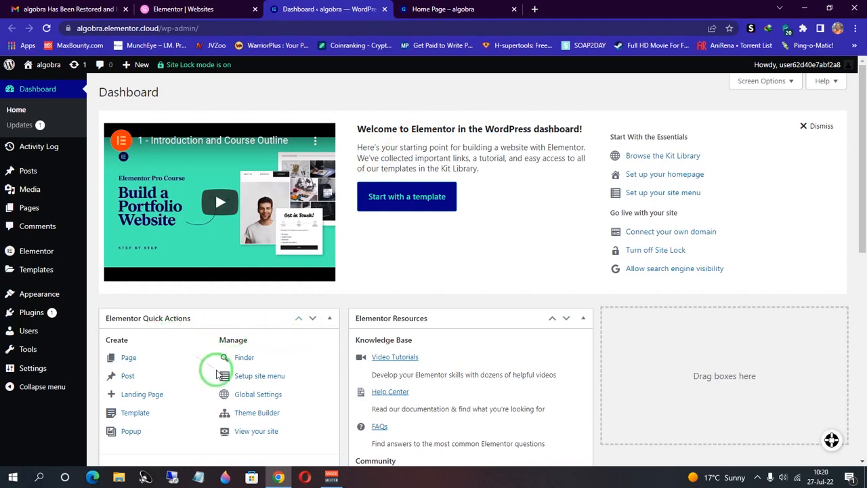
click(251, 433)
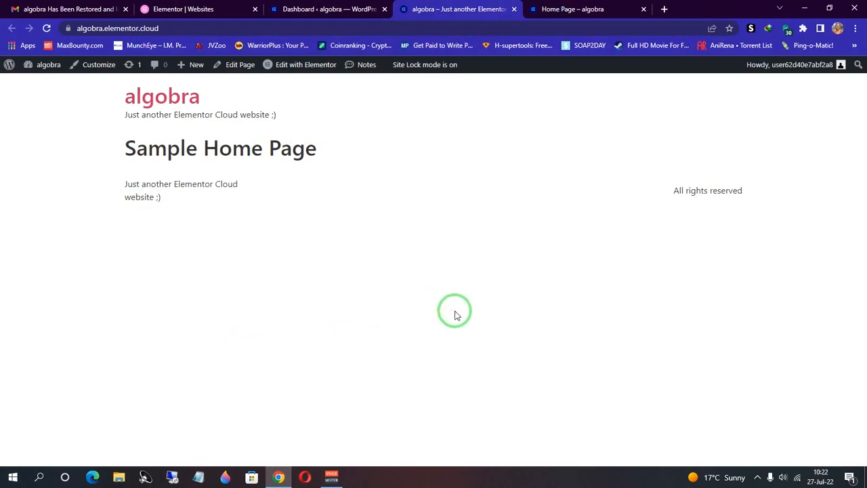
click(330, 8)
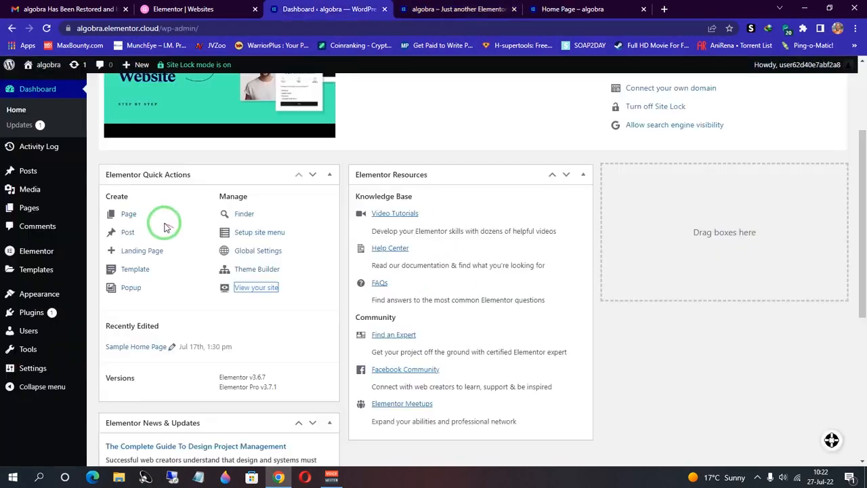
- Update the Elementor Pro plugin to version 3.7.2
mouse_move(33, 312)
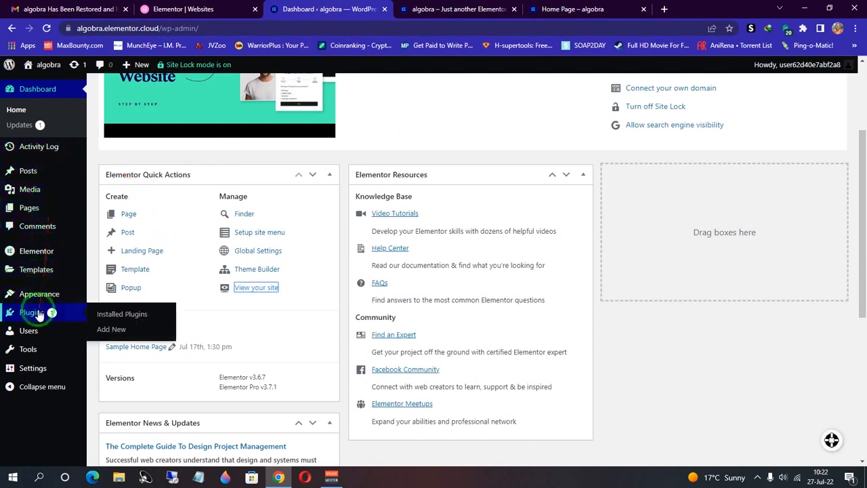
click(39, 315)
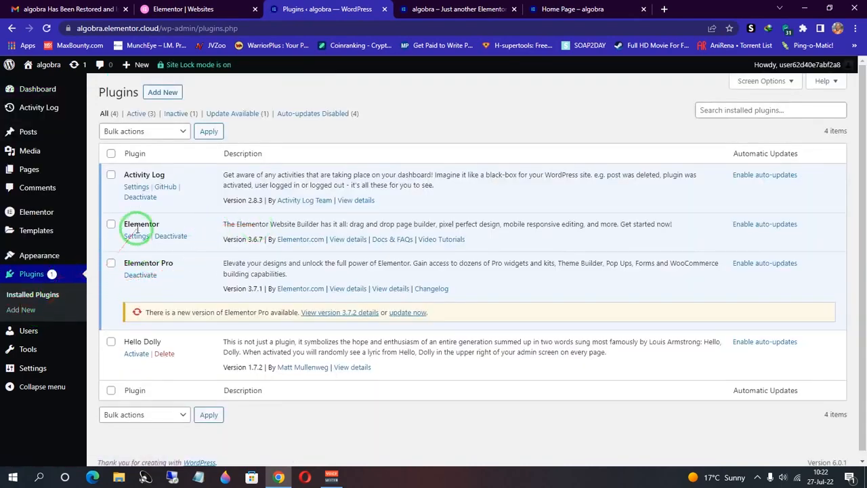
click(418, 313)
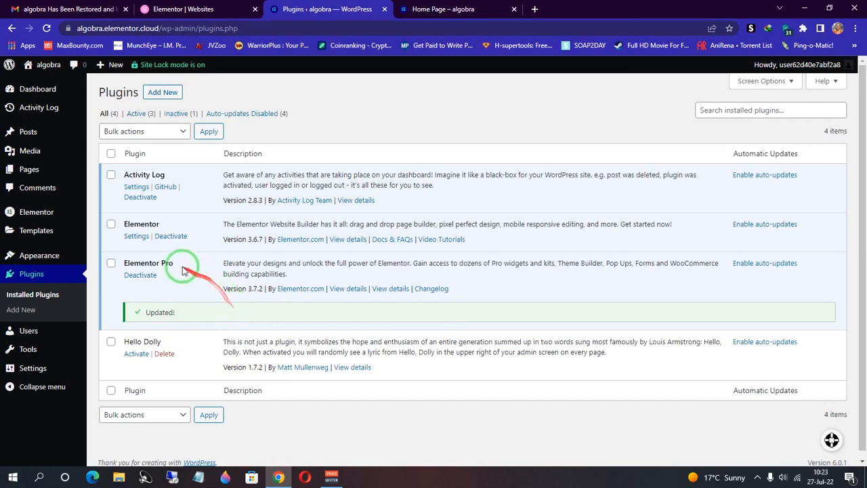
- Look through the installed themes and the popular themes available to add
mouse_move(51, 256)
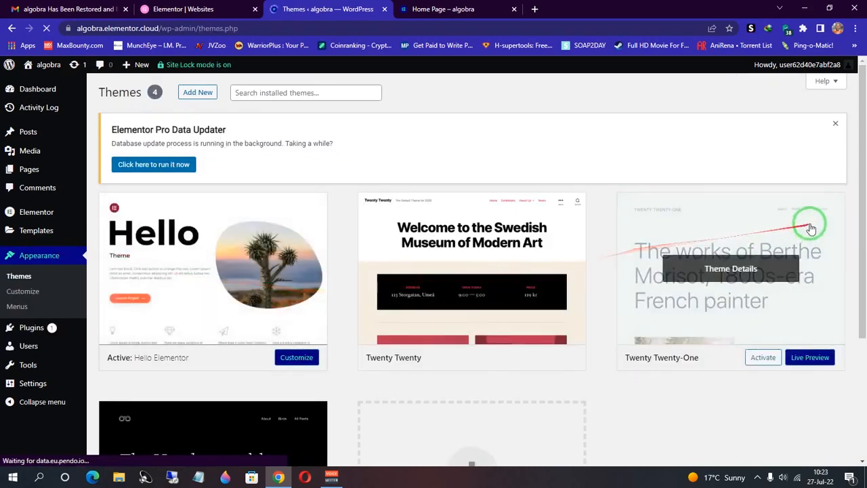
drag(862, 193, 862, 250)
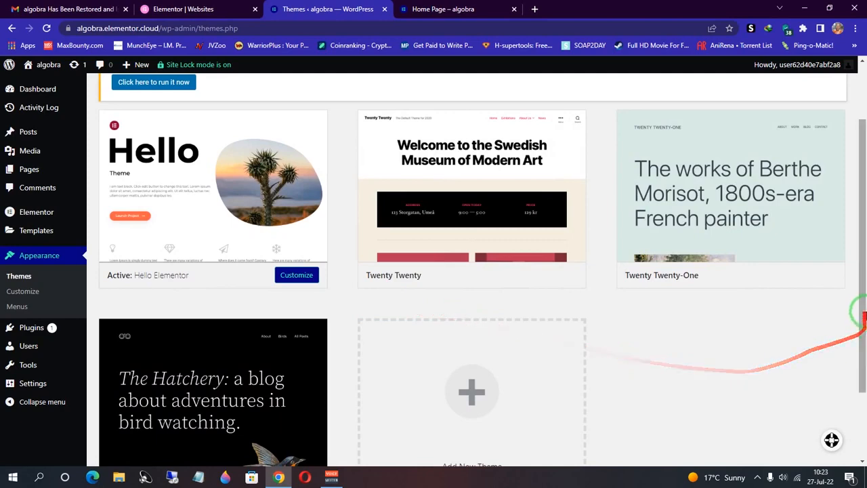
drag(861, 305, 855, 259)
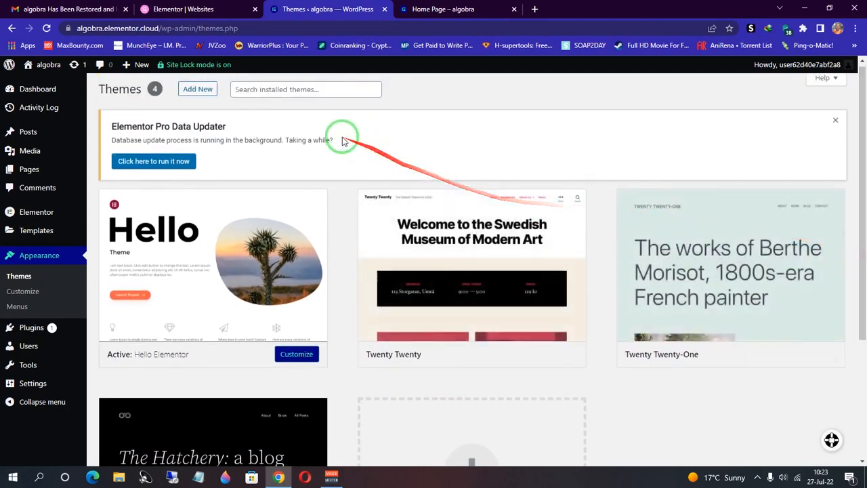
click(196, 90)
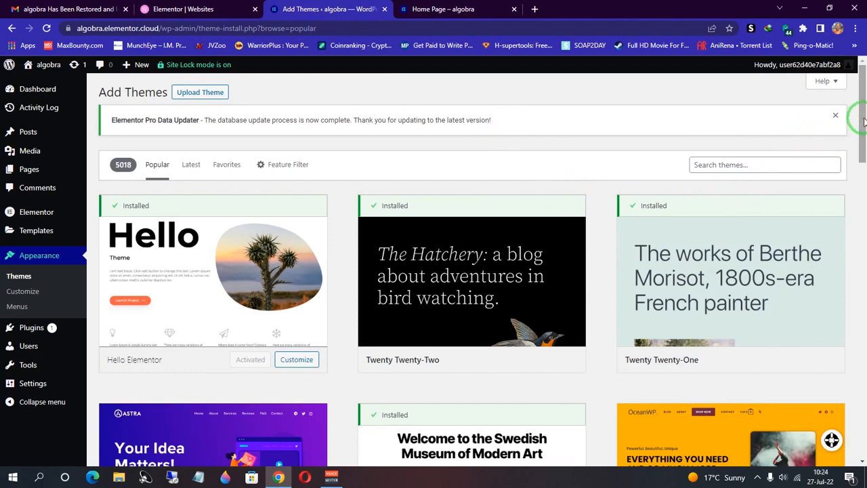
drag(864, 120, 856, 350)
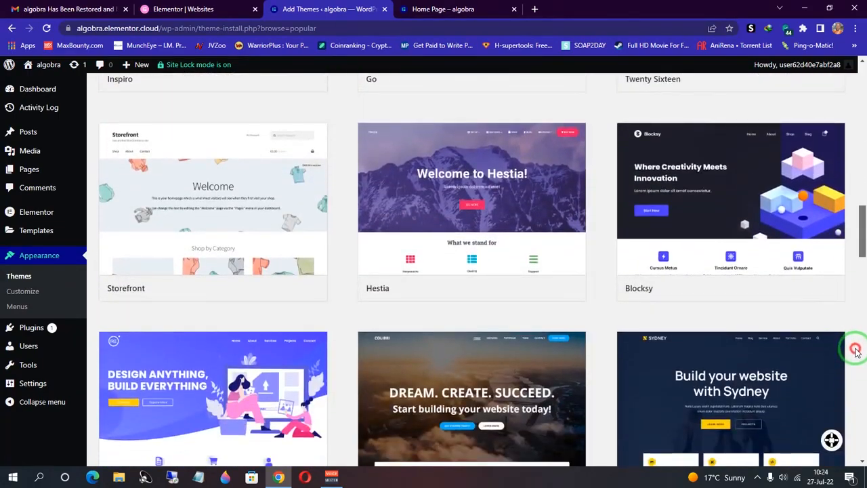
drag(855, 350, 860, 202)
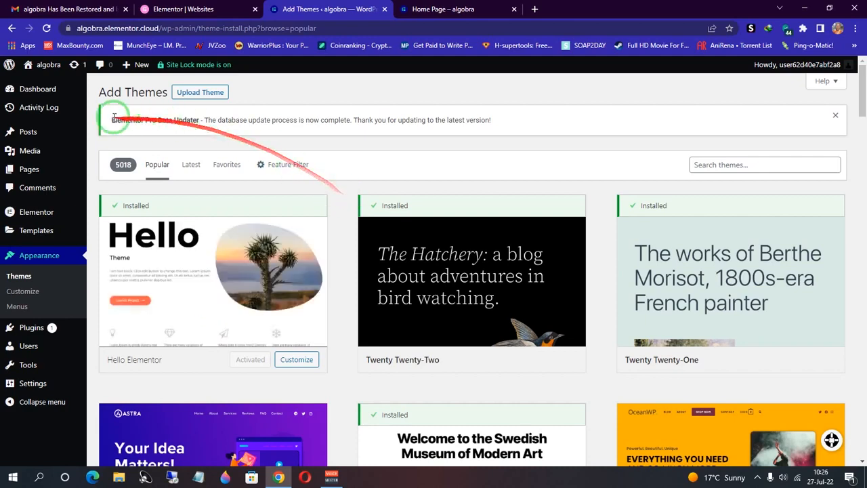
- Move the Sample Home Page to the trash from the list of all pages
mouse_move(54, 169)
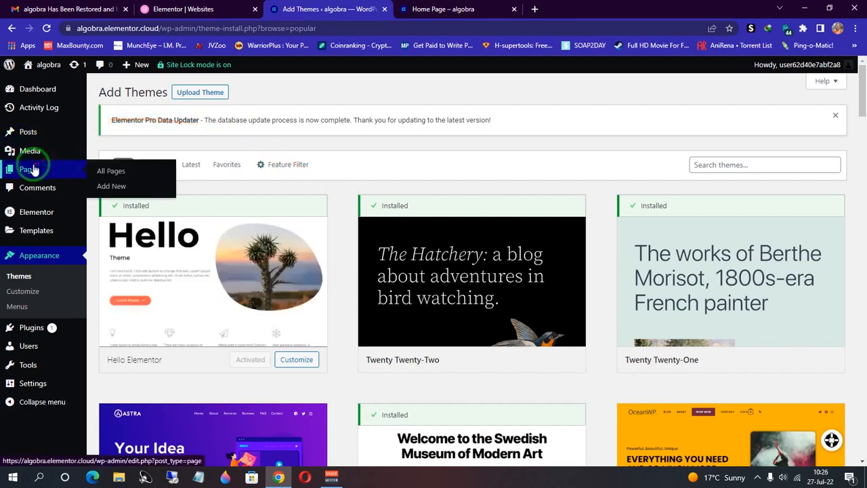
click(110, 171)
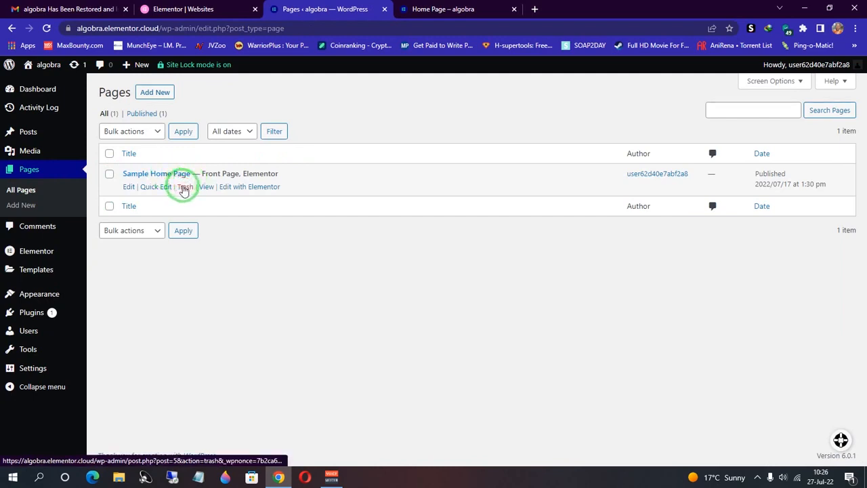
click(184, 190)
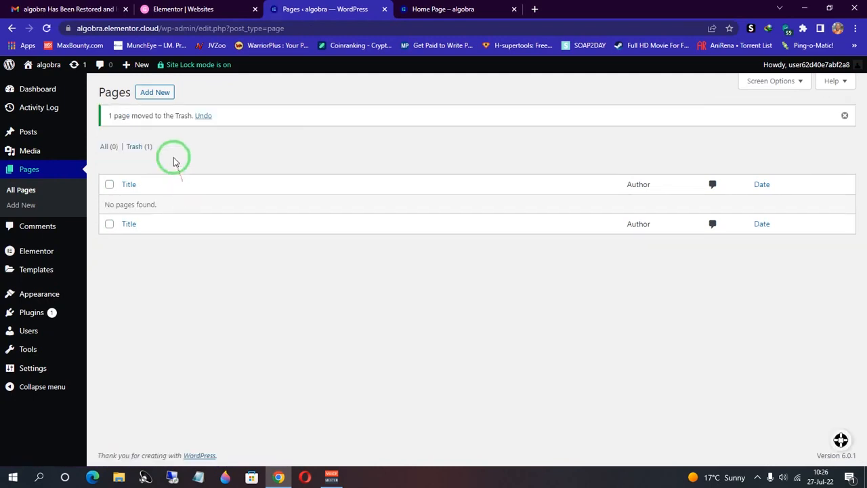
- Create a new page titled "Home page" and publish it
click(154, 93)
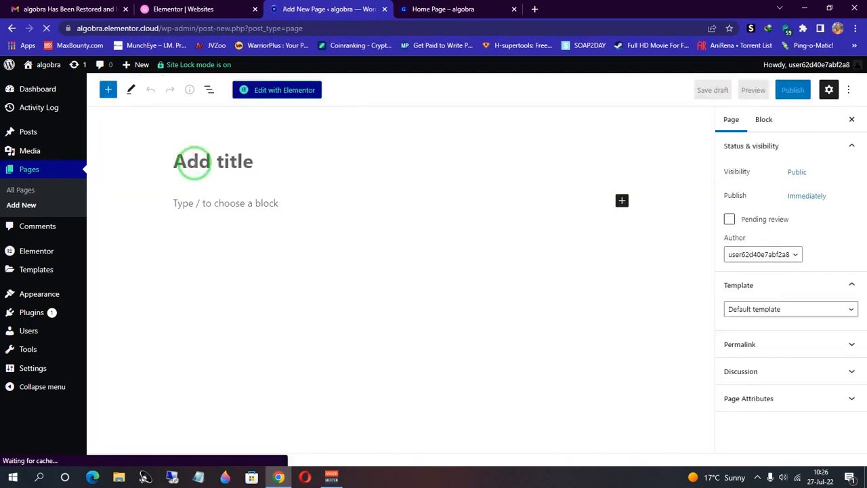
text(Home page)
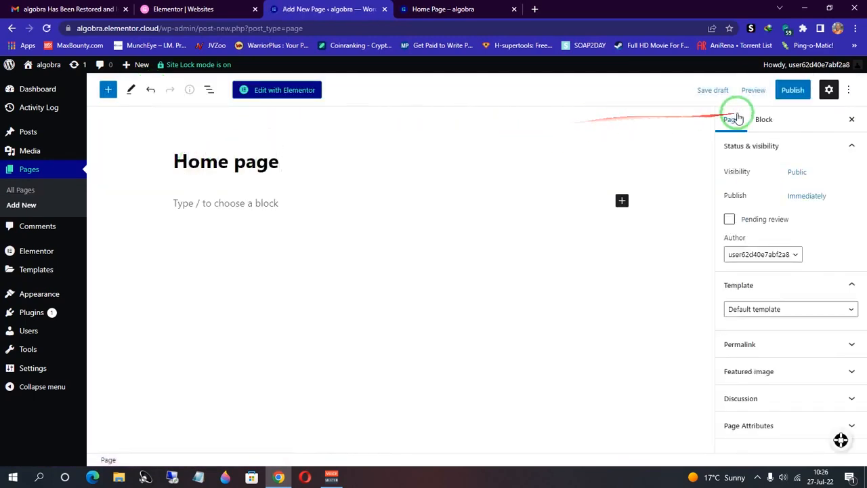
click(790, 89)
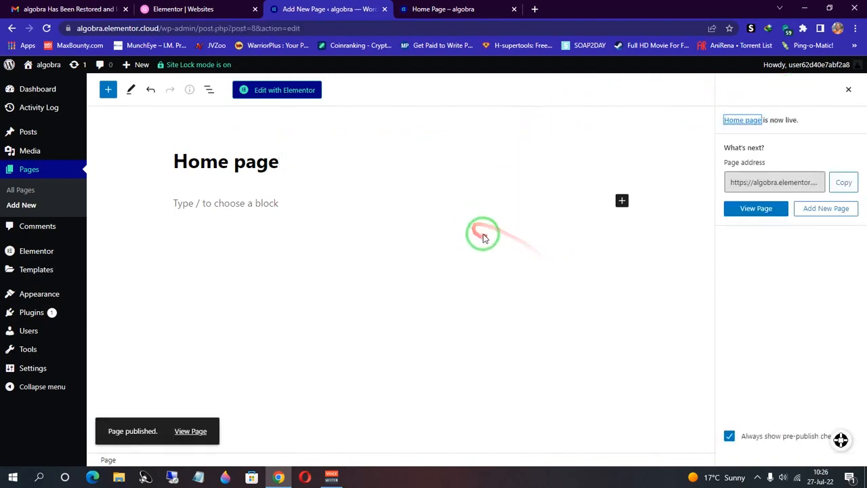
- Open the new page in the Elementor editor, hide its title in the page settings, and save
click(281, 96)
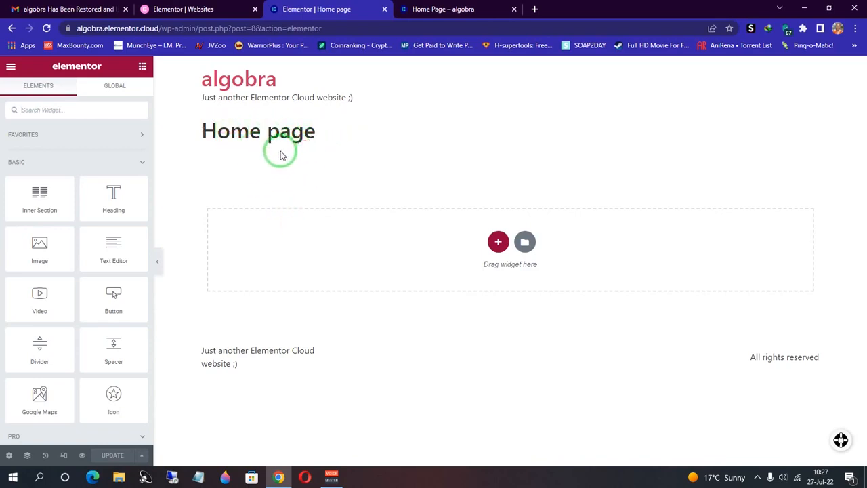
click(10, 457)
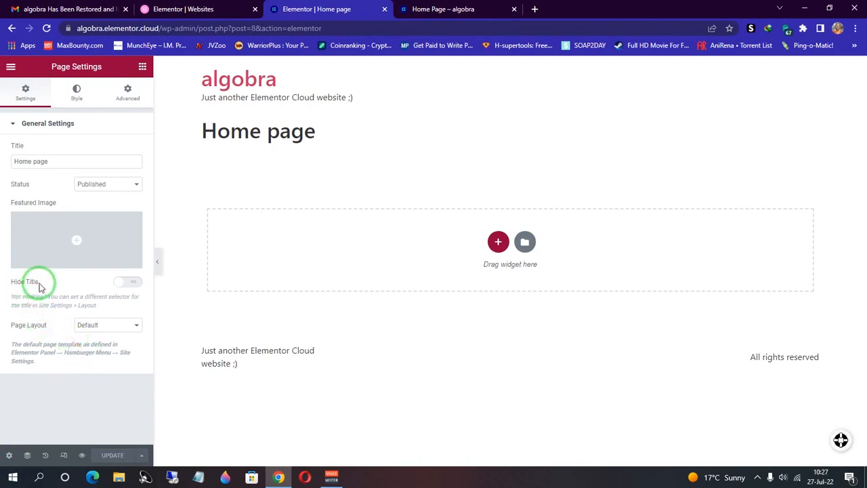
click(132, 282)
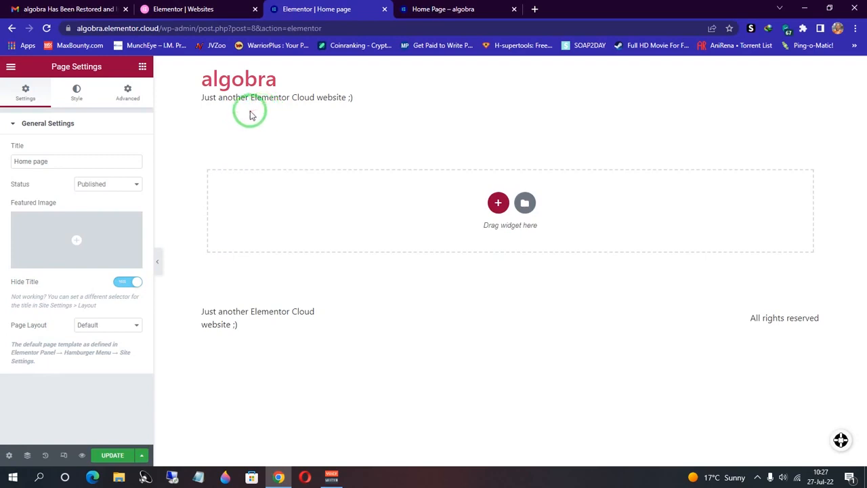
key(ctrl+s)
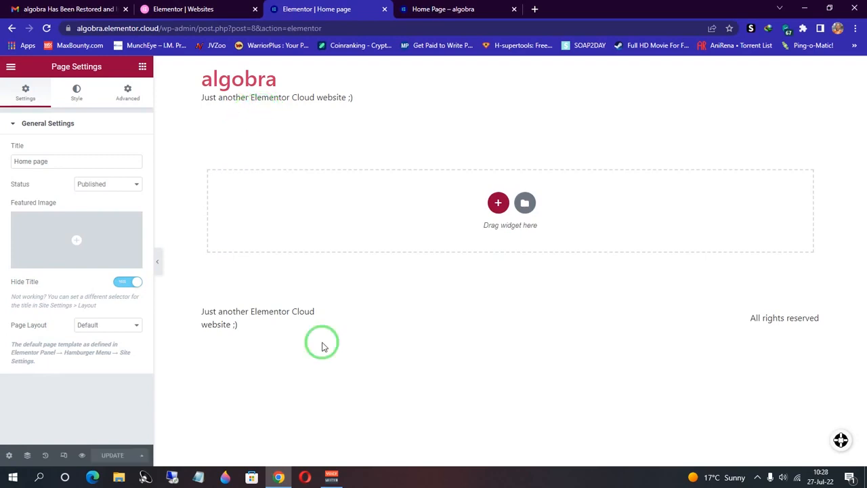
- Add a single-column section to the page and place a Call to Action widget inside it
click(498, 204)
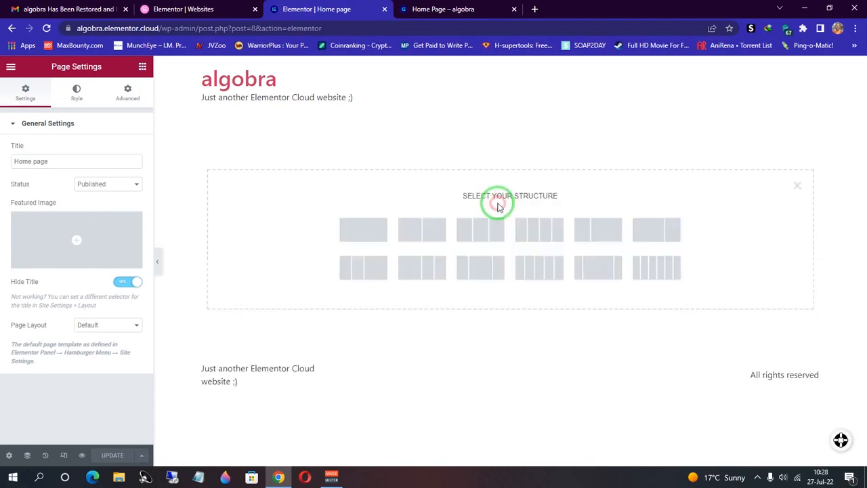
click(364, 233)
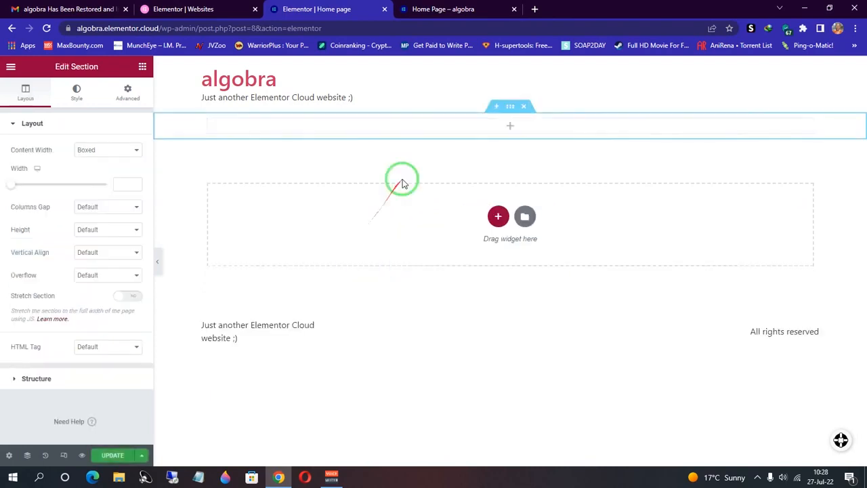
click(513, 126)
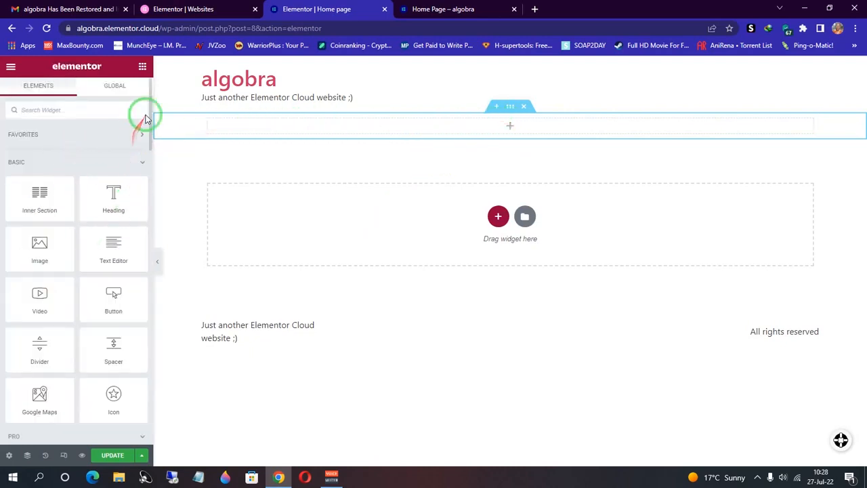
scroll(149, 108, down, 5)
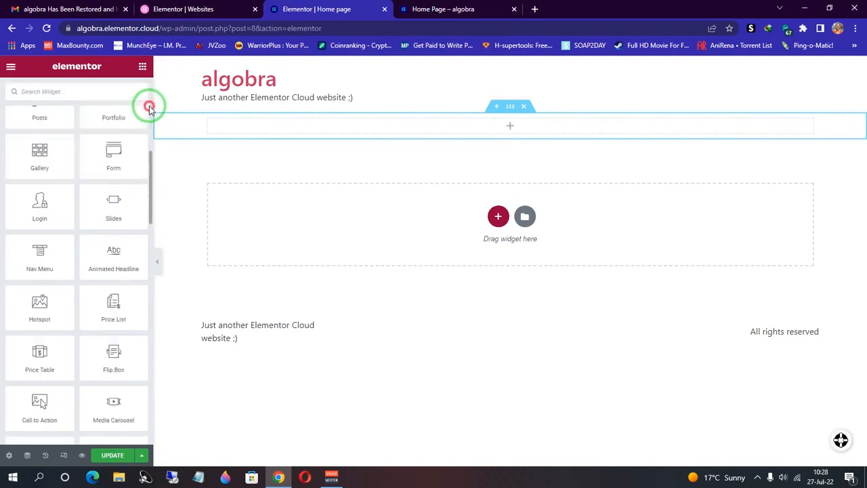
drag(149, 168, 139, 93)
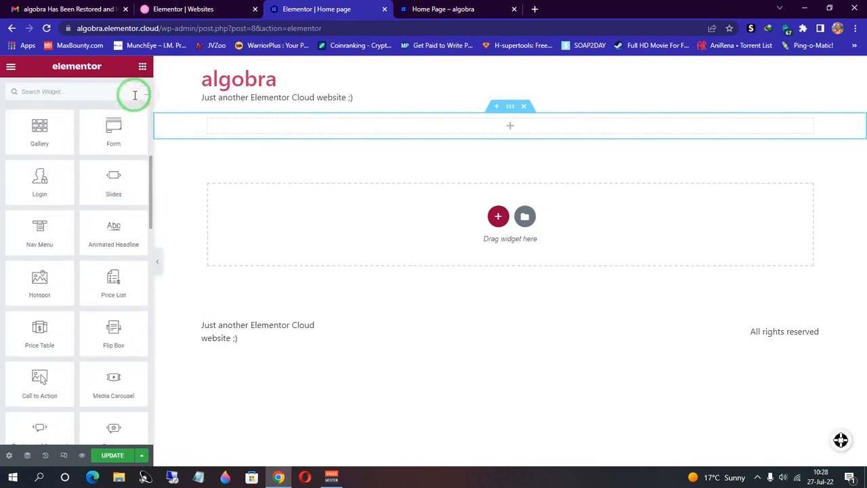
click(77, 91)
text(cta)
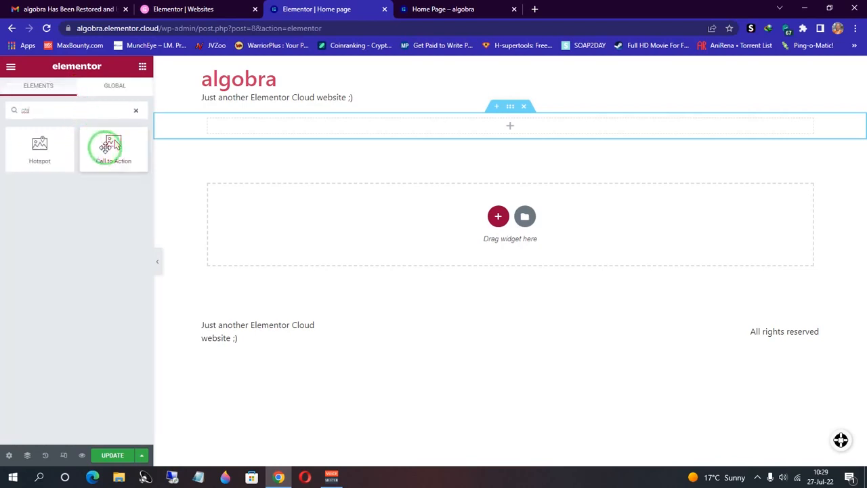
drag(113, 144, 498, 123)
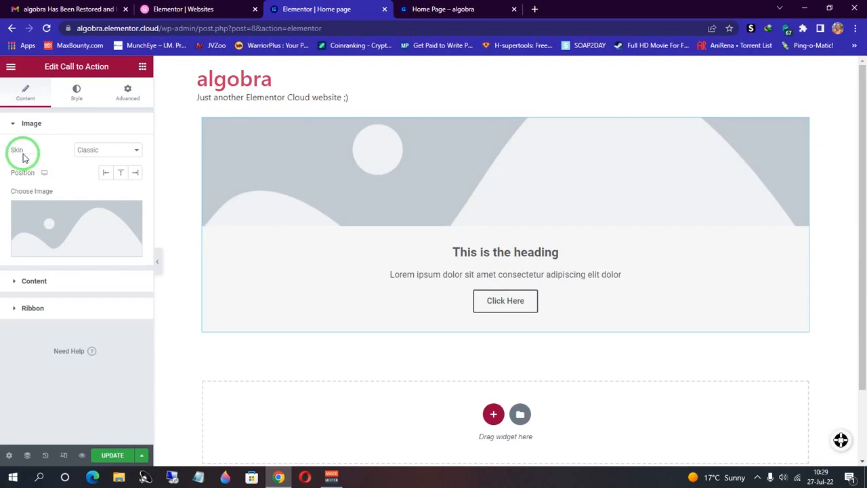
- Set the Call to Action skin to Cover, then upload the travel photos and insert the coastal mountain one as its image
click(100, 152)
click(98, 169)
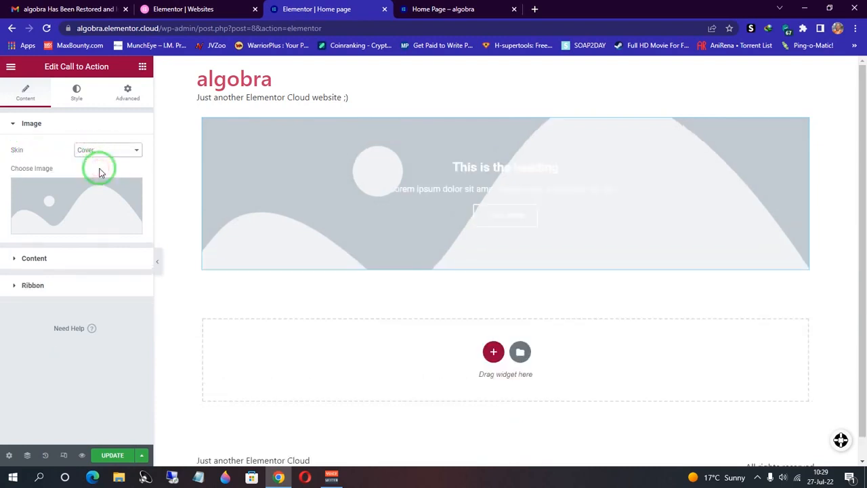
click(66, 208)
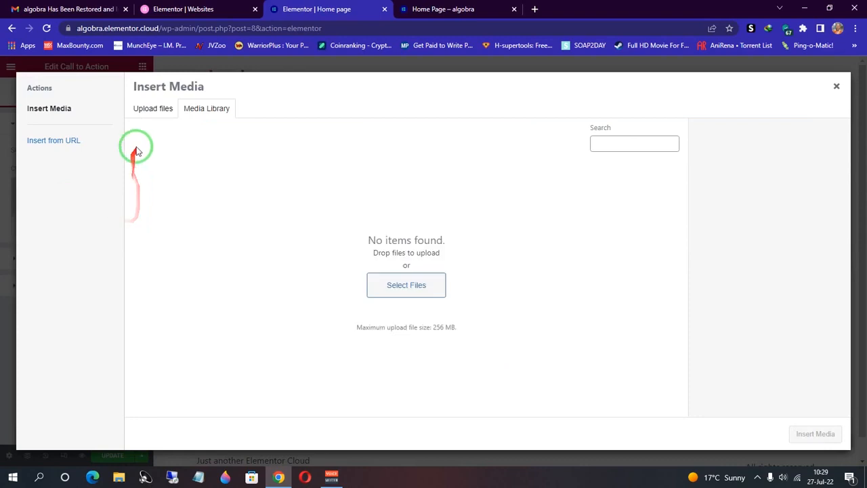
click(150, 112)
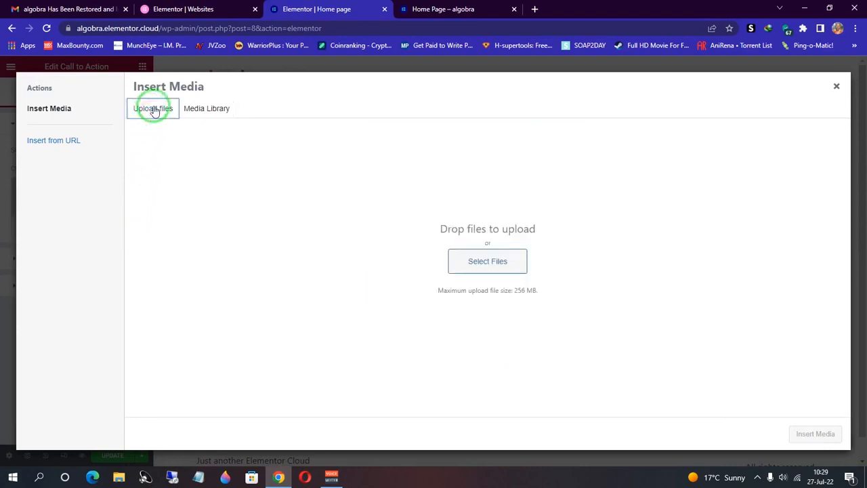
click(482, 263)
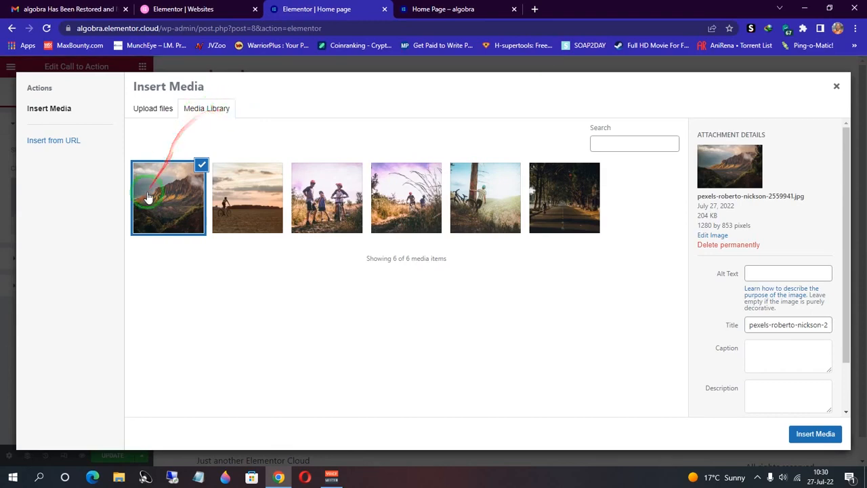
click(816, 433)
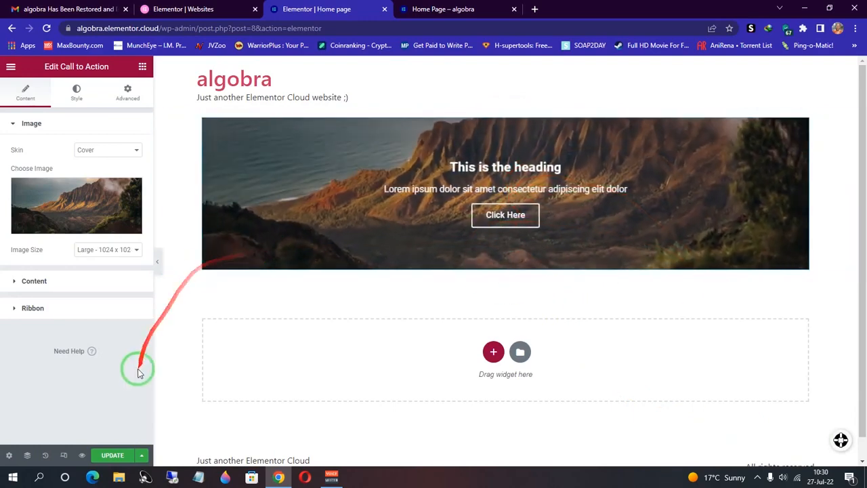
- Set the Call to Action image size to Full, then update the page and preview it
click(97, 251)
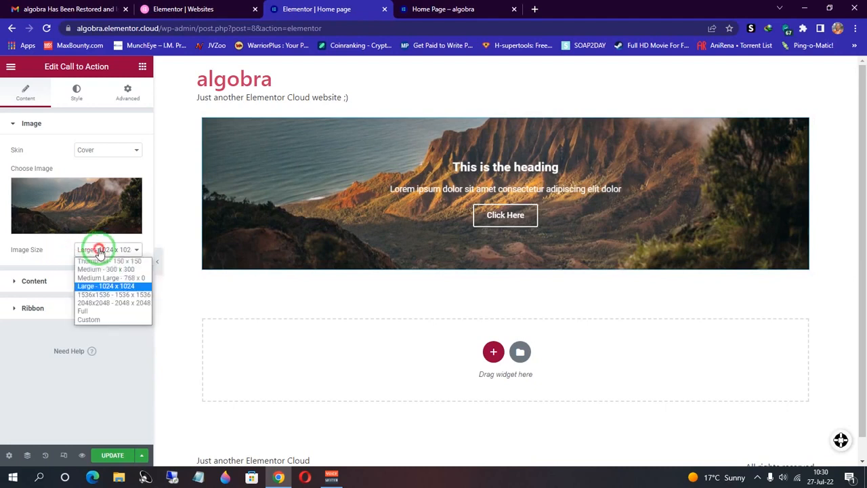
click(91, 311)
click(113, 455)
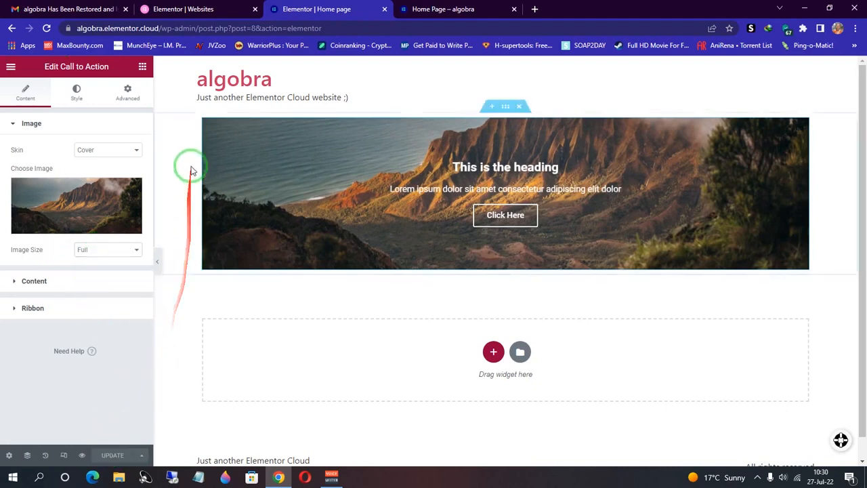
click(81, 456)
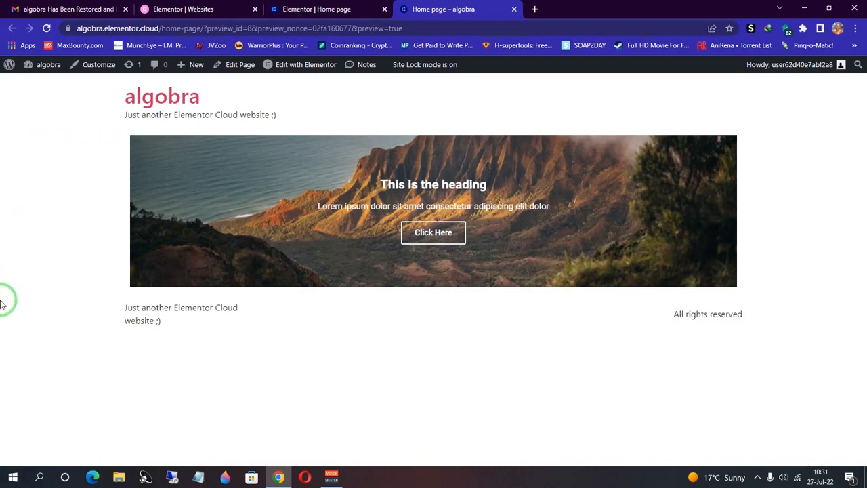
click(327, 7)
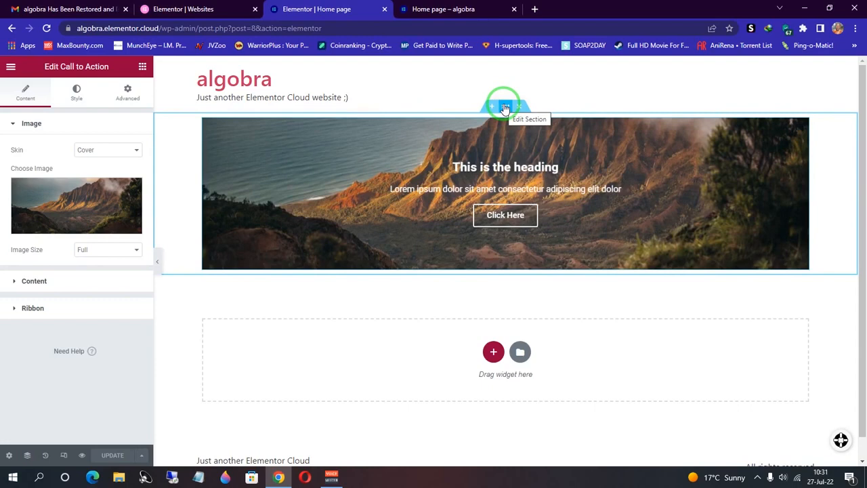
- Set the section's content width to Full Width and its columns gap to No Gap, then check the updated page preview
right_click(504, 107)
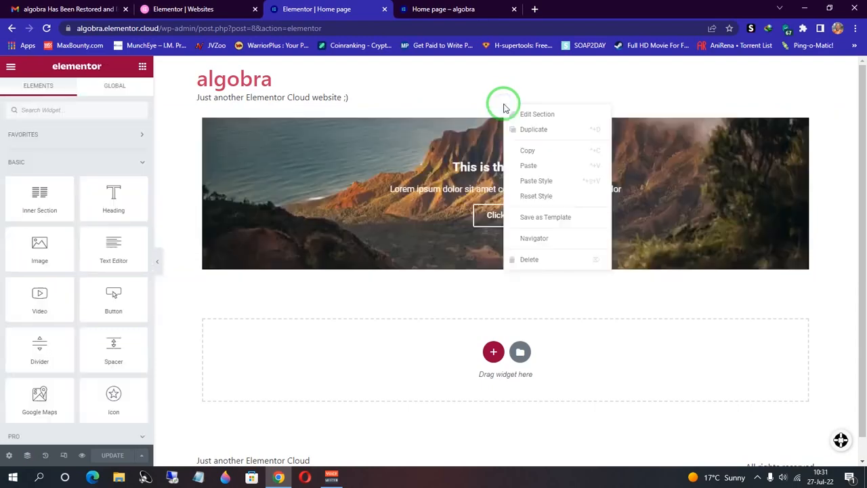
click(520, 115)
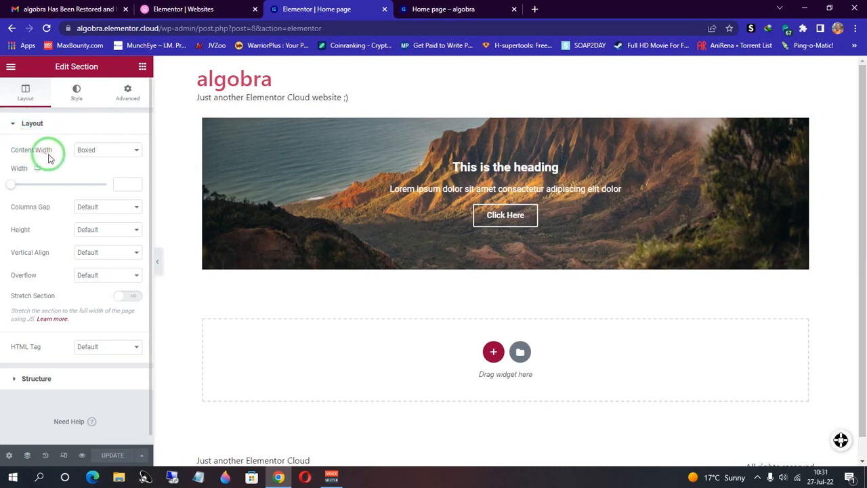
click(108, 152)
click(108, 169)
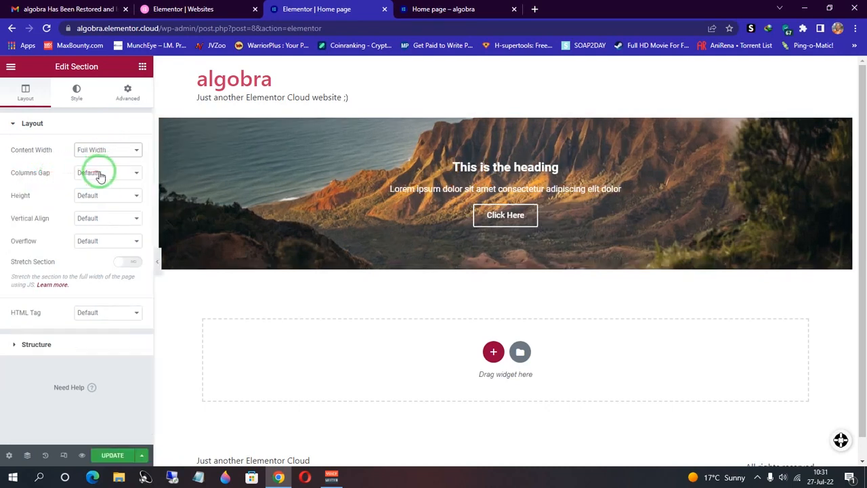
click(107, 175)
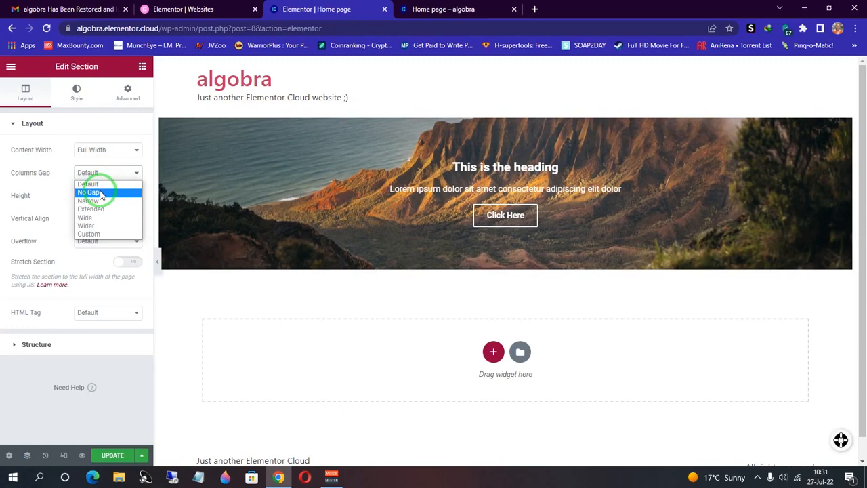
click(99, 192)
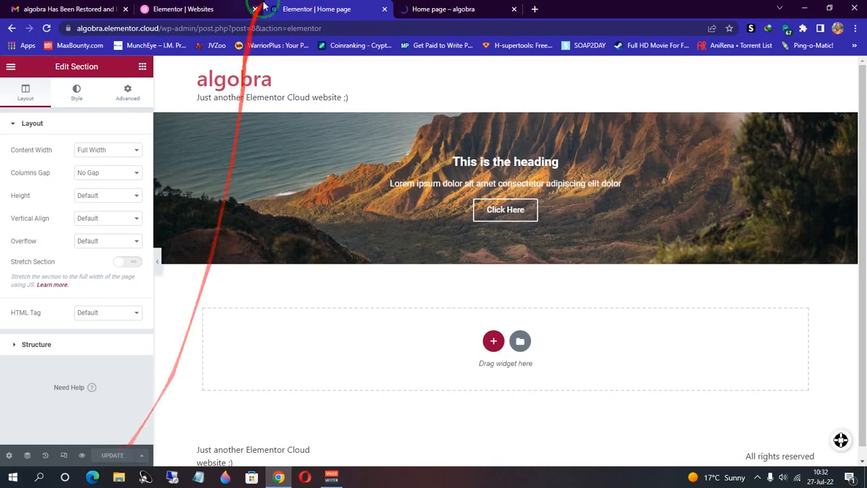
click(444, 8)
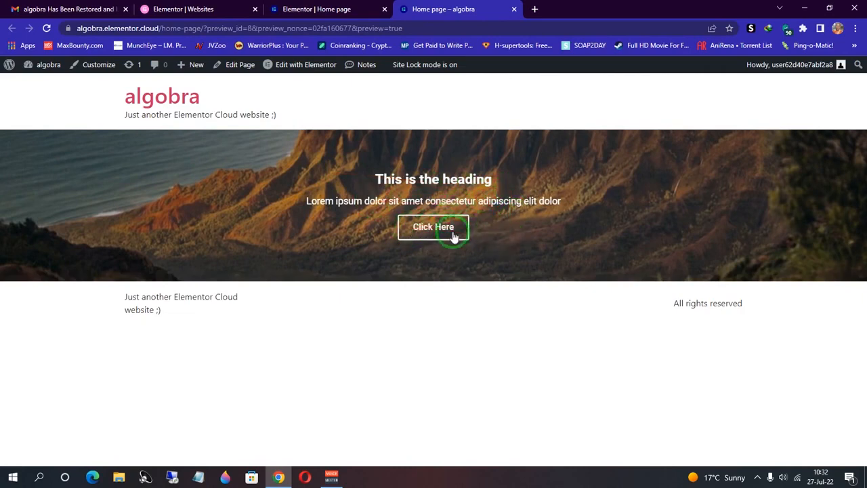
click(329, 8)
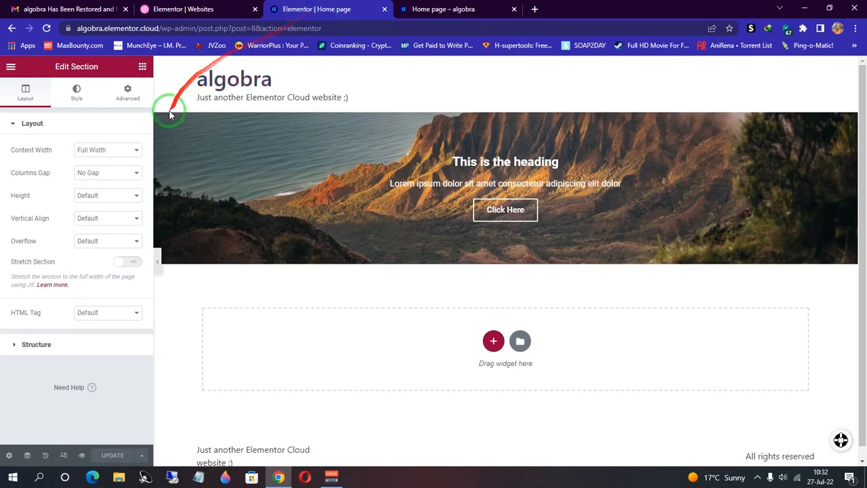
- Change the Call to Action title to "Travel with Passion" and its button text to "Learn More"
click(485, 163)
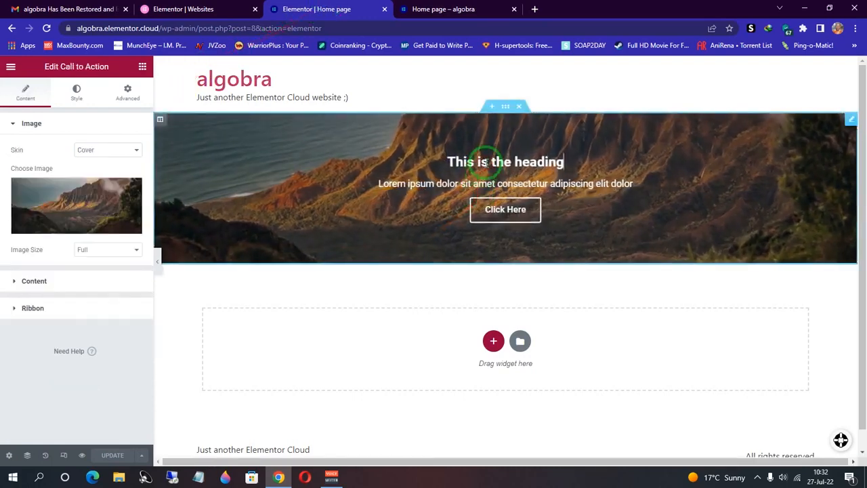
click(15, 281)
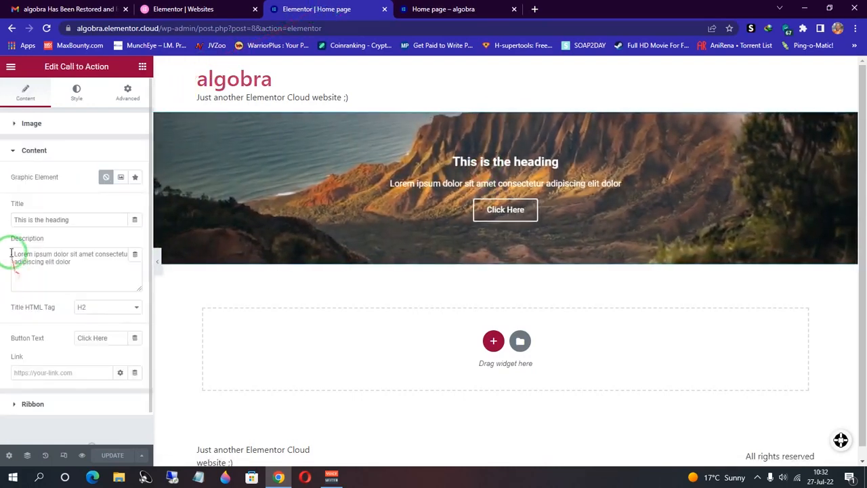
mouse_move(16, 221)
mouse_down()
mouse_move(38, 221)
mouse_move(20, 215)
mouse_up()
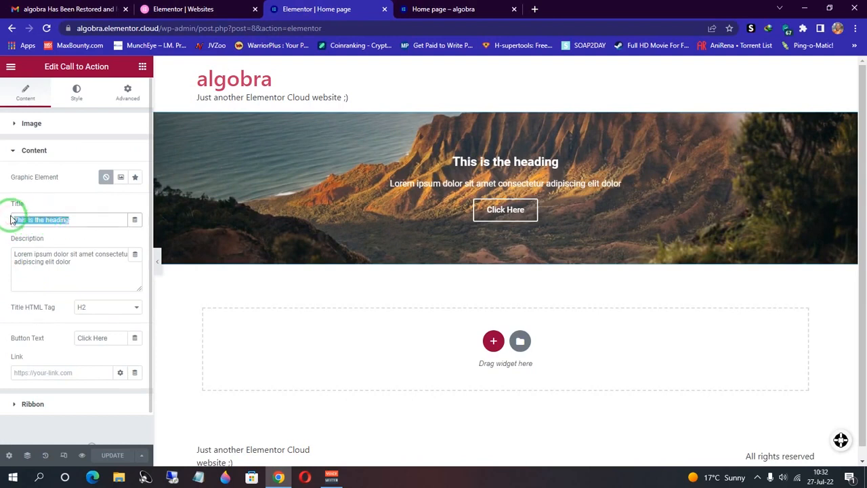
text(Travel with Passion)
click(108, 341)
drag(118, 340, 59, 342)
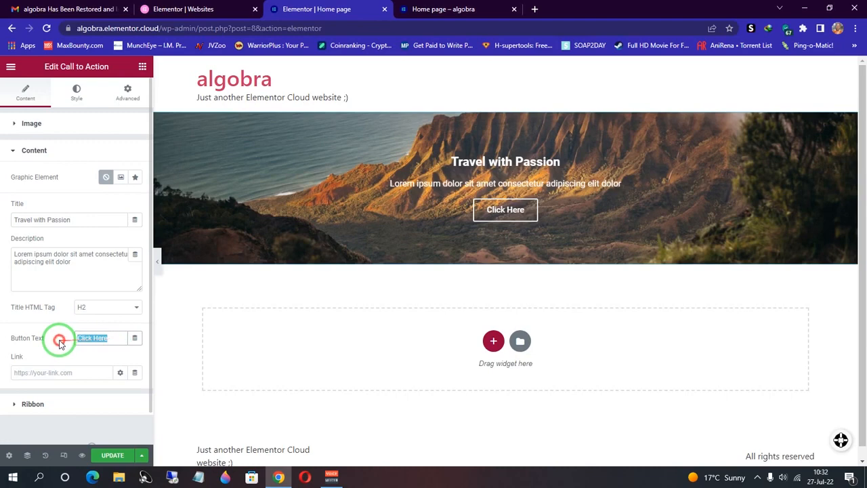
text(Learn More)
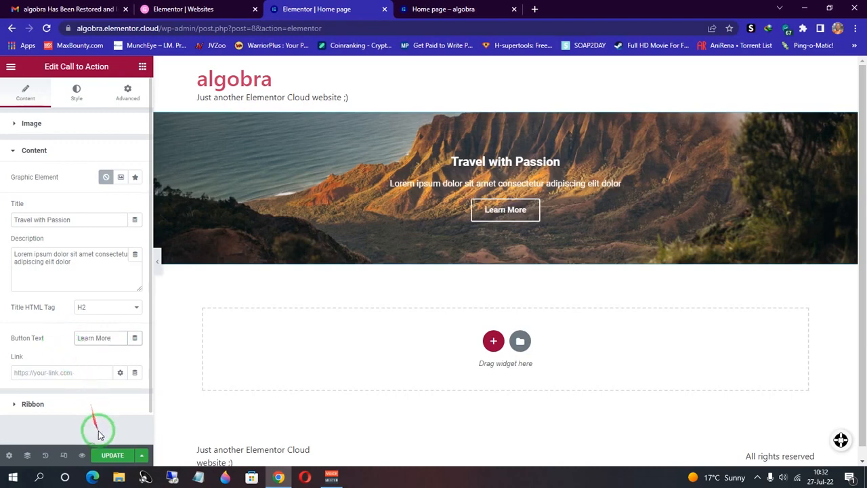
- Update the page, then set the Call to Action title's typography to Roboto Condensed at 78 px
click(112, 457)
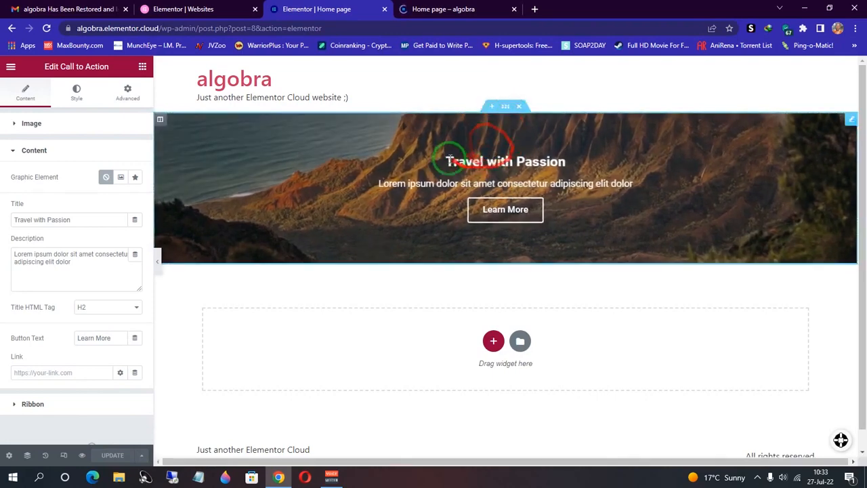
click(75, 93)
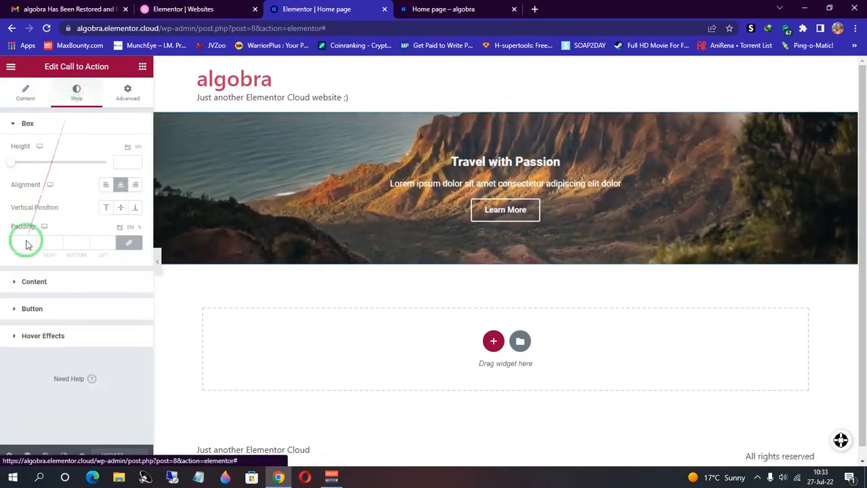
click(16, 283)
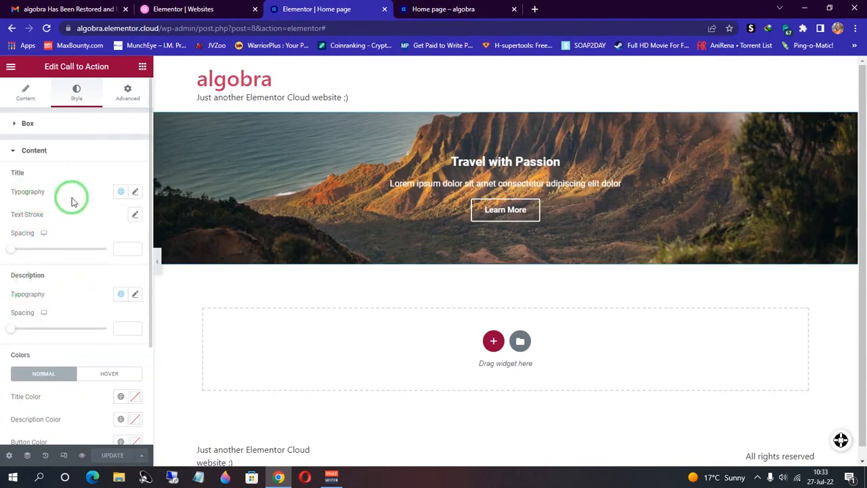
click(136, 195)
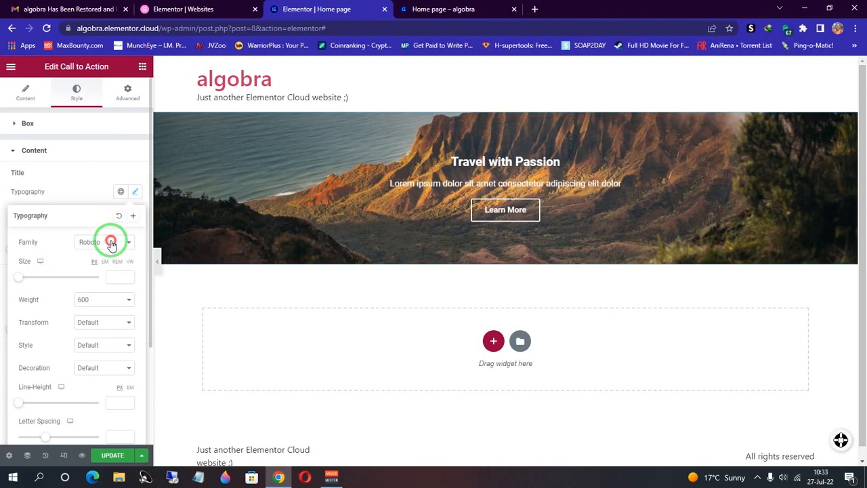
click(112, 244)
click(93, 313)
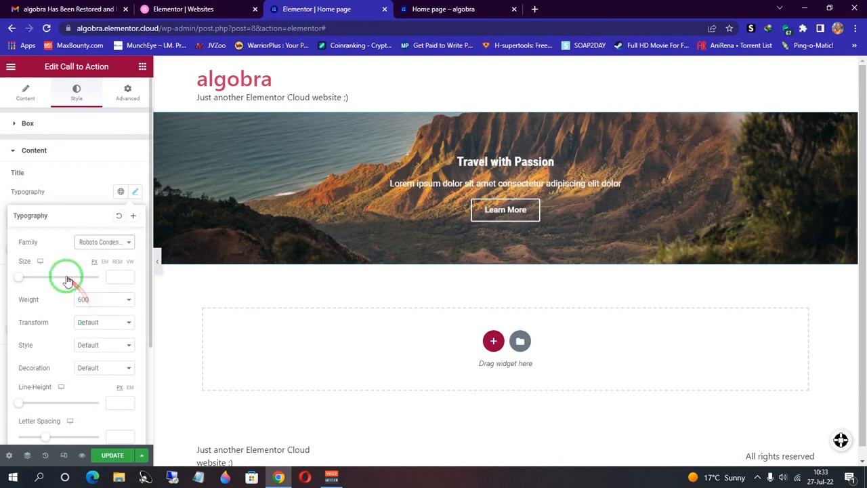
click(113, 278)
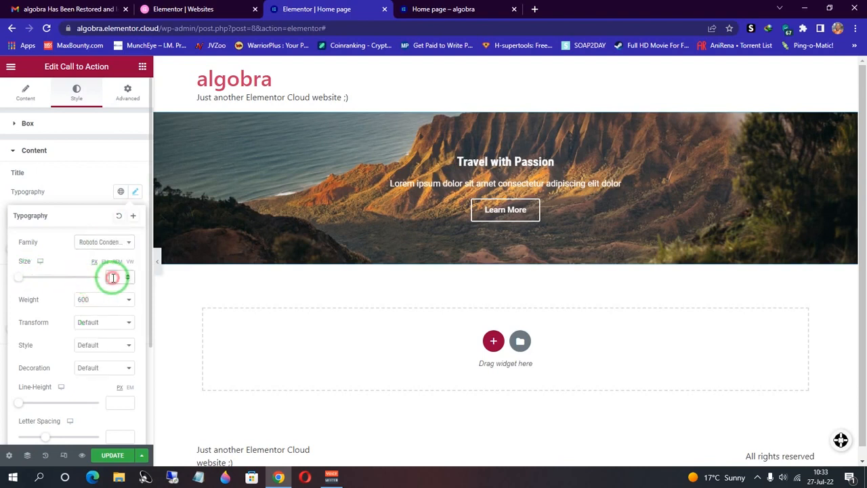
text(80)
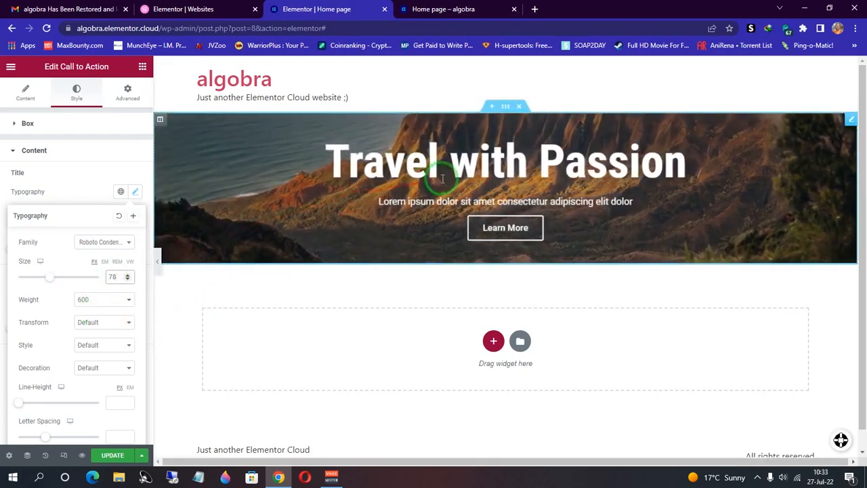
- Set the Call to Action title's text transform to Uppercase
click(79, 326)
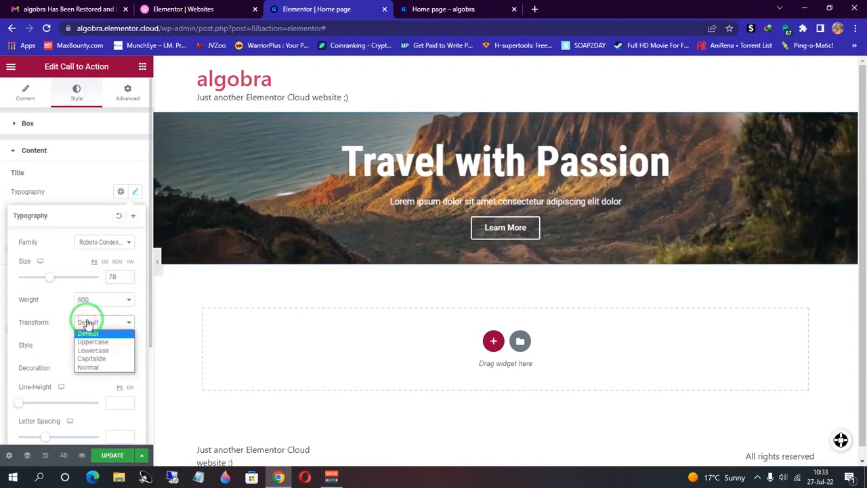
click(91, 344)
click(80, 166)
- Enlarge the Call to Action description text through its typography settings, then check the result in the page preview
click(14, 151)
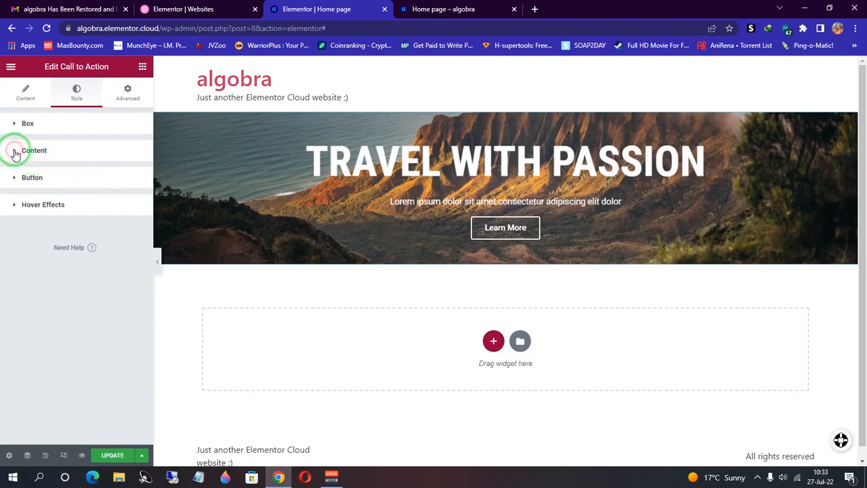
click(385, 203)
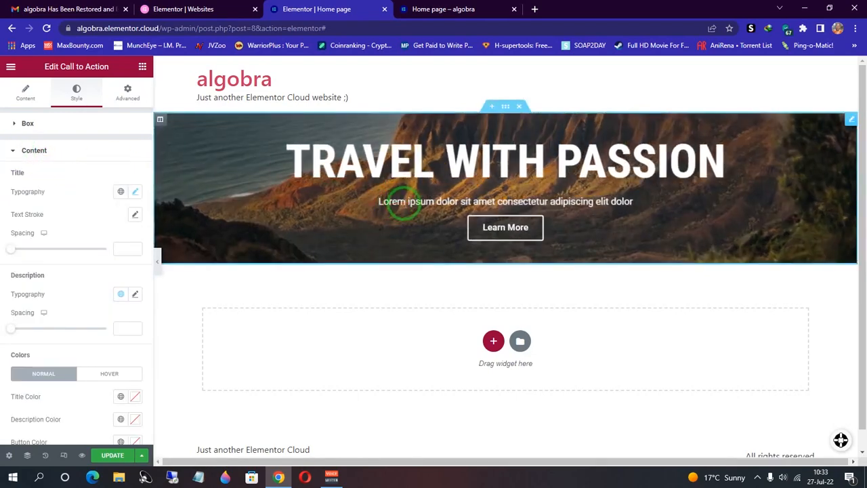
click(136, 295)
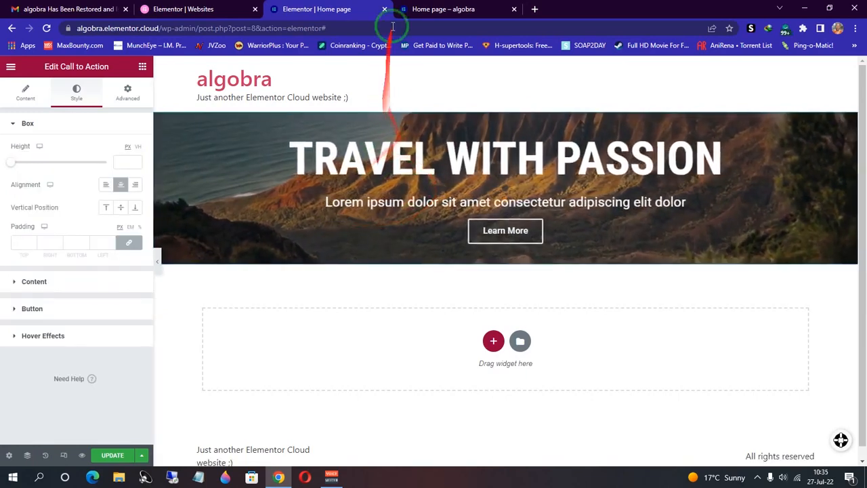
click(444, 8)
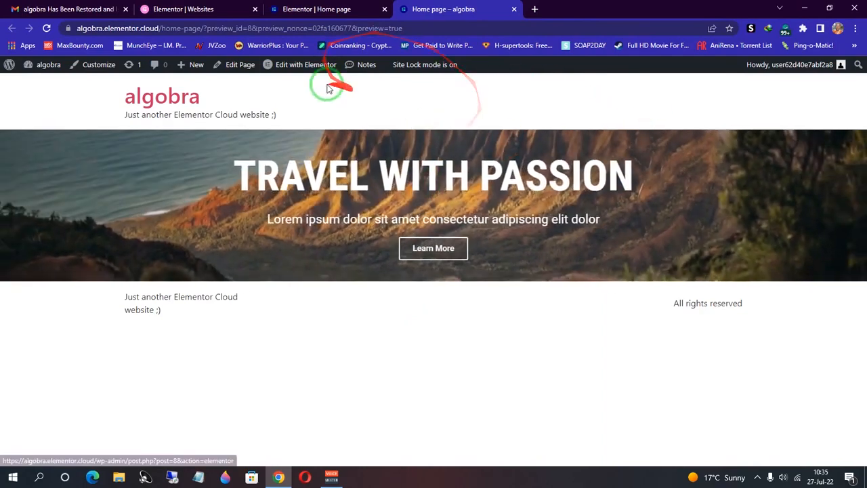
click(314, 9)
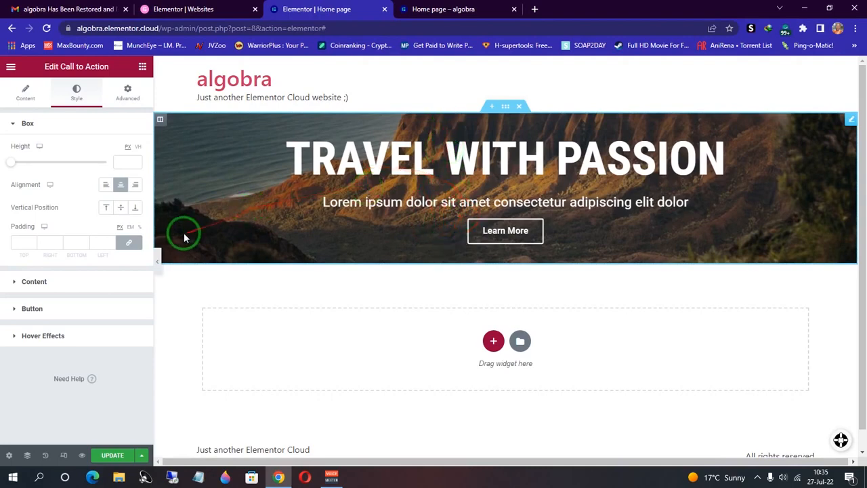
- Unlink the Call to Action box padding, set its top and bottom to 100 px, and update the page
click(128, 245)
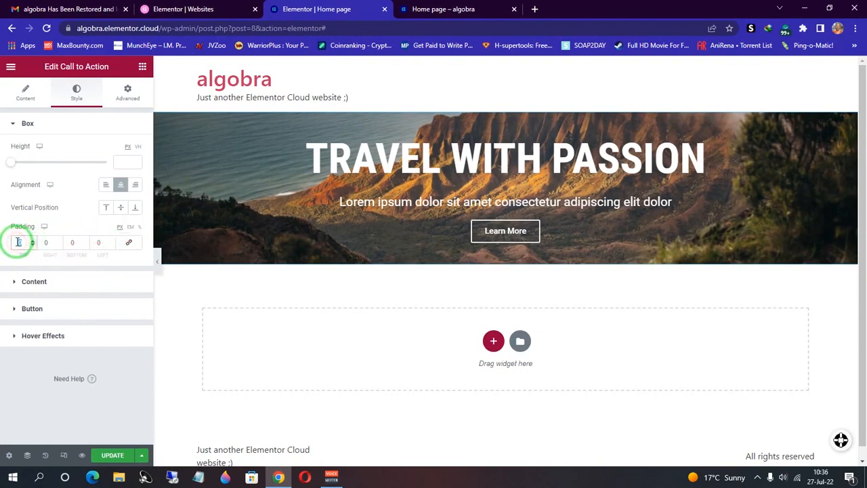
text(100)
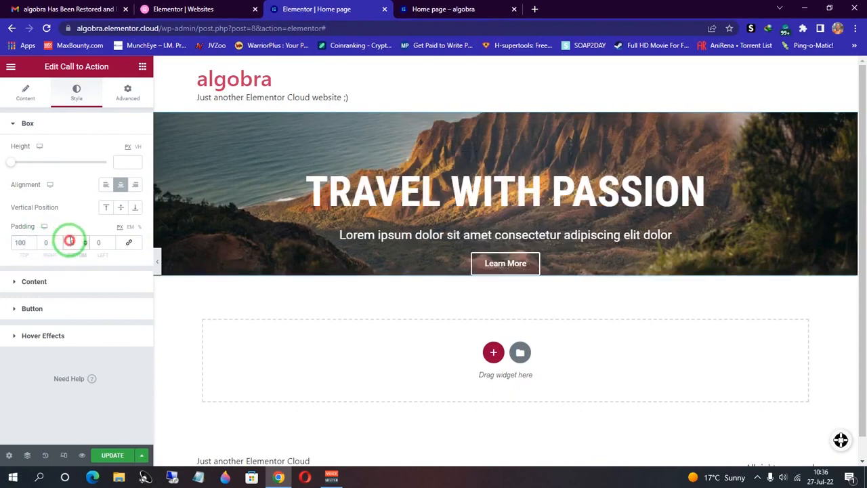
text(100)
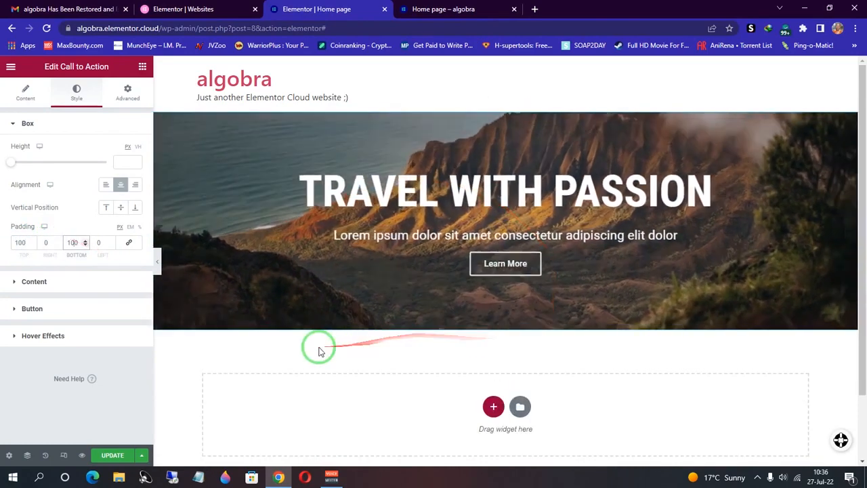
click(116, 454)
- Add a section with three equal columns below the banner and place an Image widget in its first column
drag(861, 209, 861, 289)
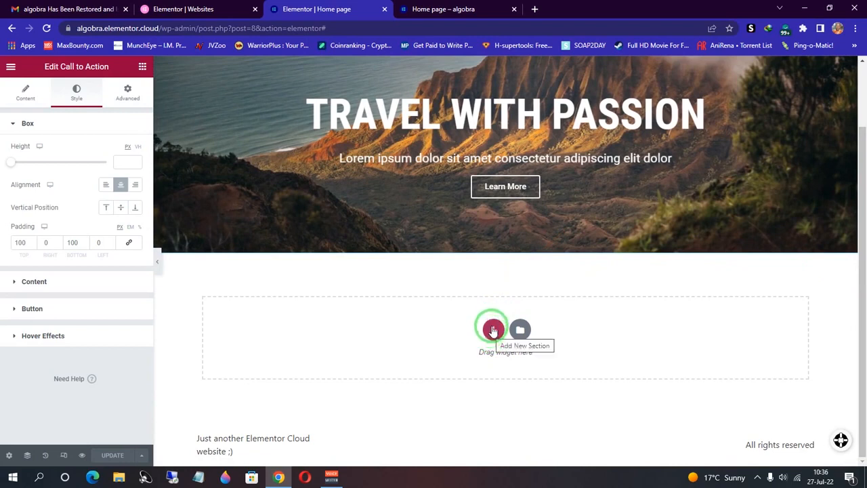
click(493, 330)
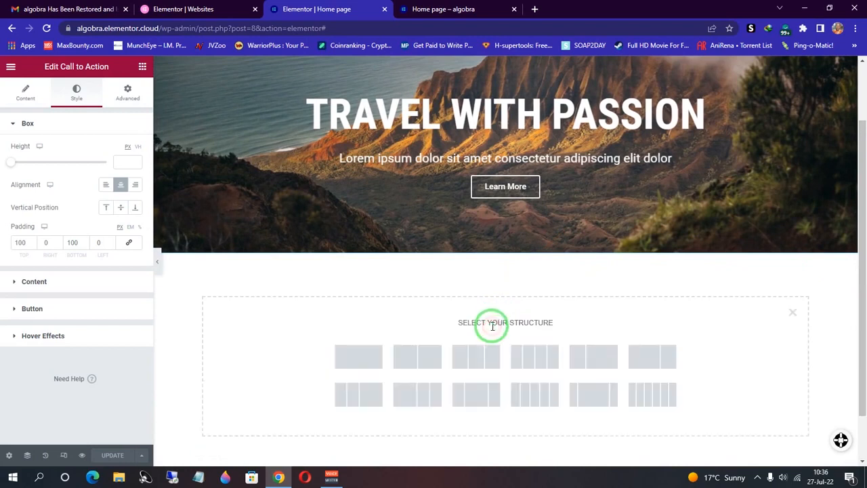
click(469, 359)
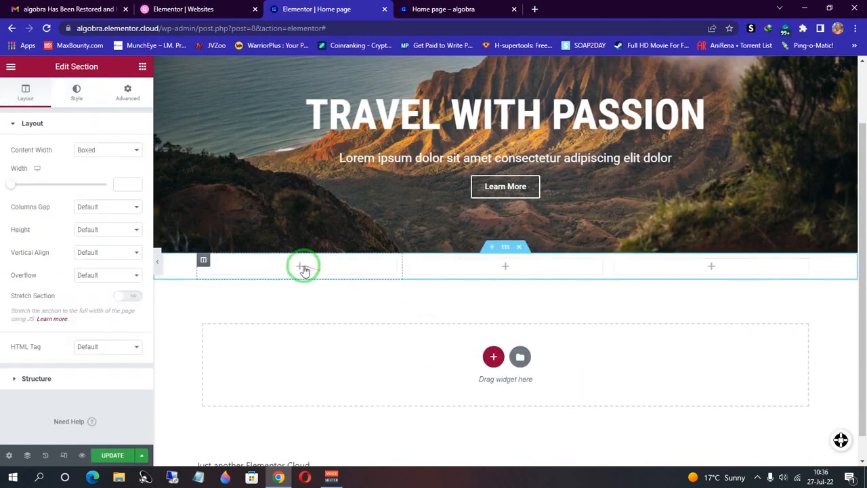
click(302, 268)
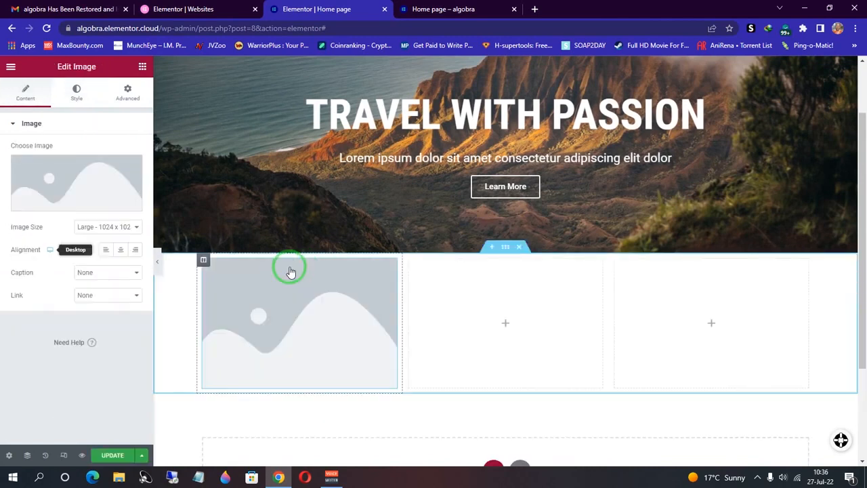
- Add a Text Editor widget below the image placeholder in the first column
click(12, 70)
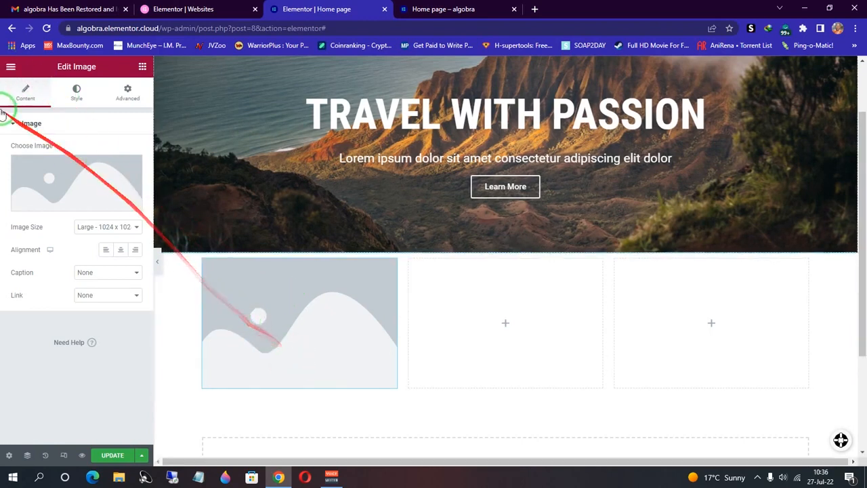
click(12, 70)
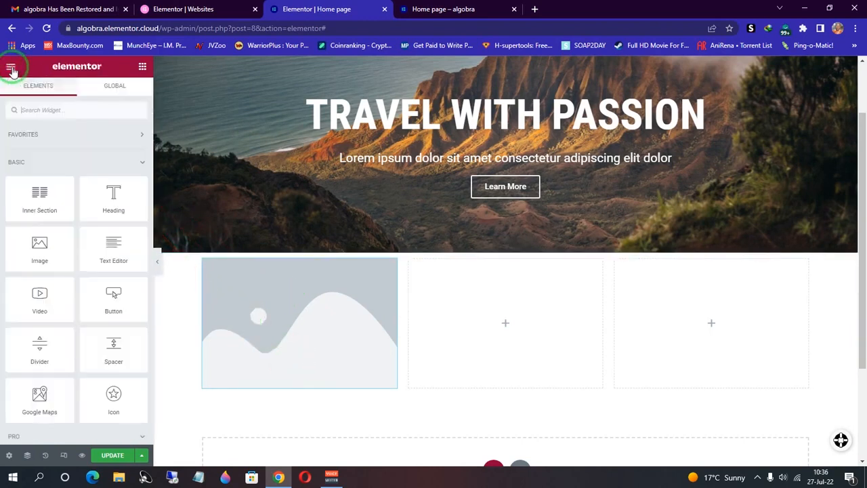
drag(114, 246, 277, 392)
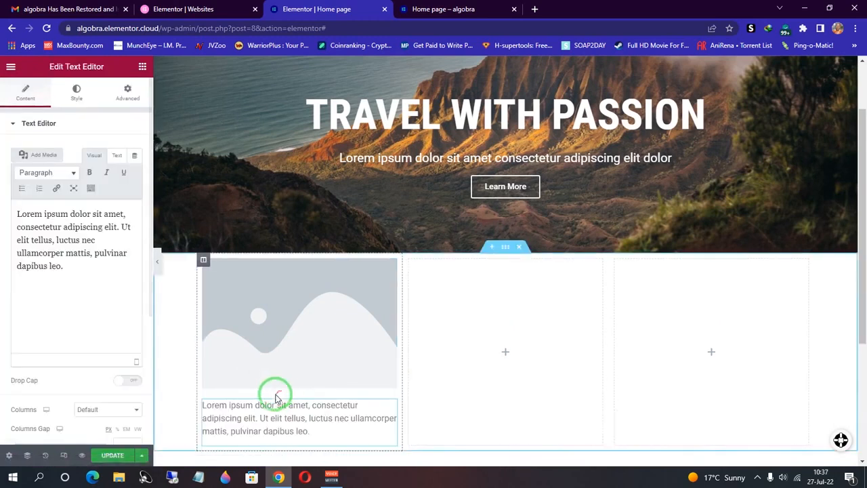
scroll(281, 379, up, 2)
scroll(282, 349, down, 2)
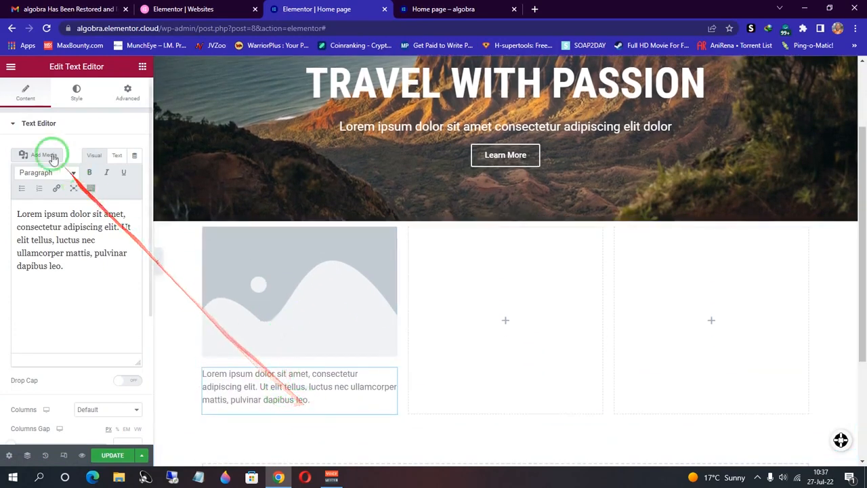
- Add a centred Button widget below the first column's paragraph and set its text to "Read More"
click(11, 66)
click(11, 66)
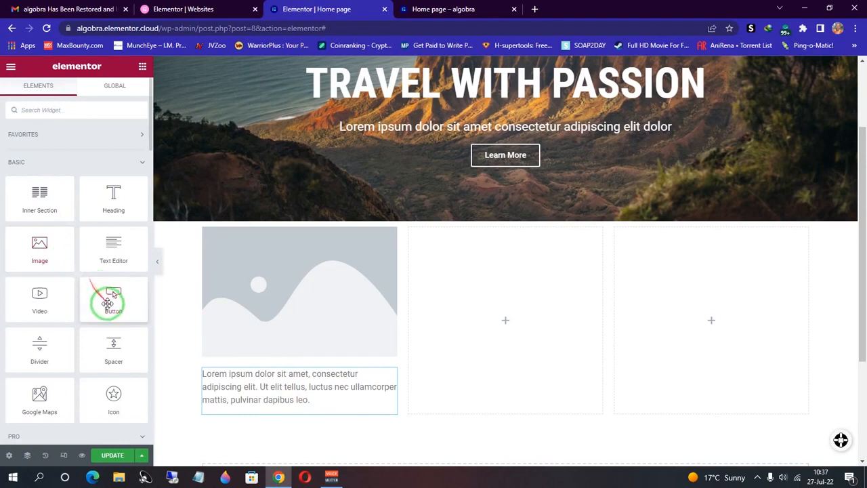
drag(110, 298, 281, 415)
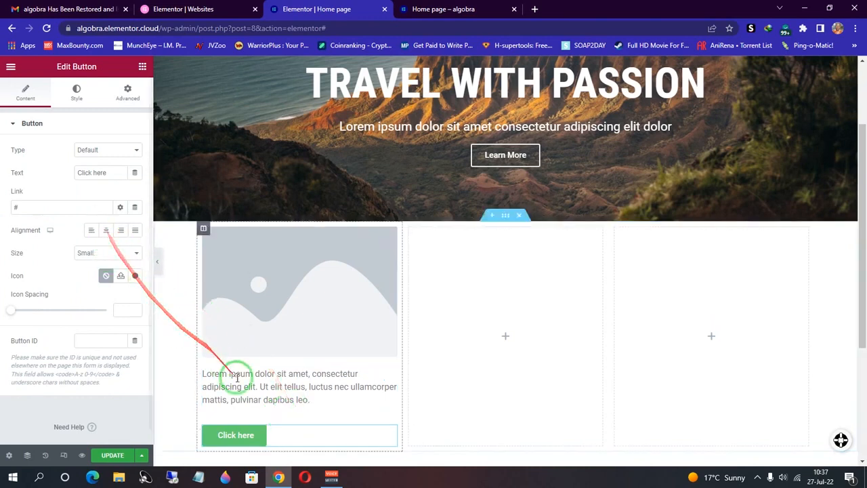
click(106, 231)
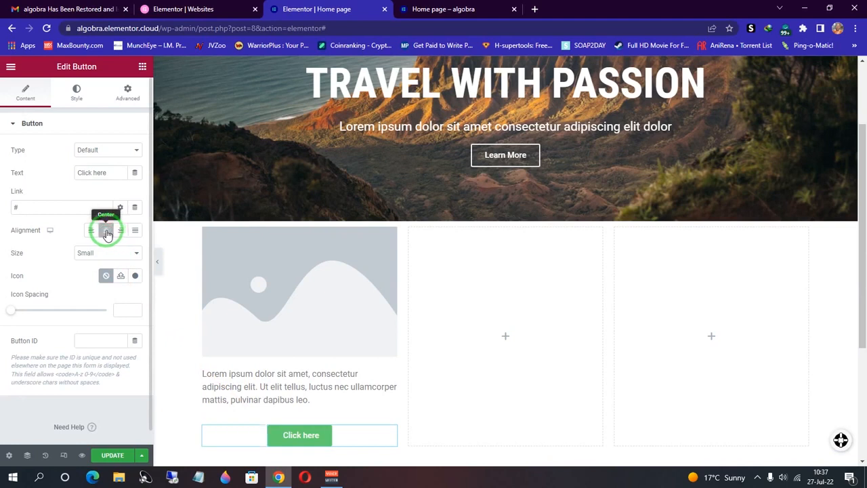
click(297, 435)
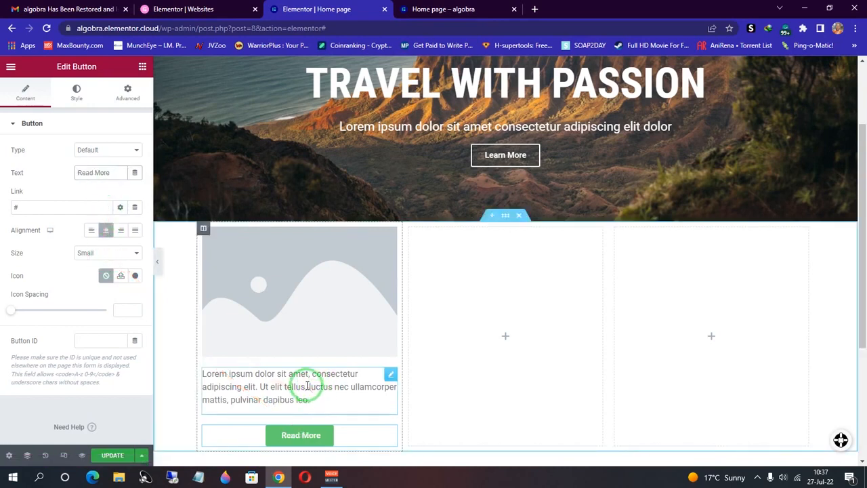
- Centre-align the paragraph text in the first column
click(304, 385)
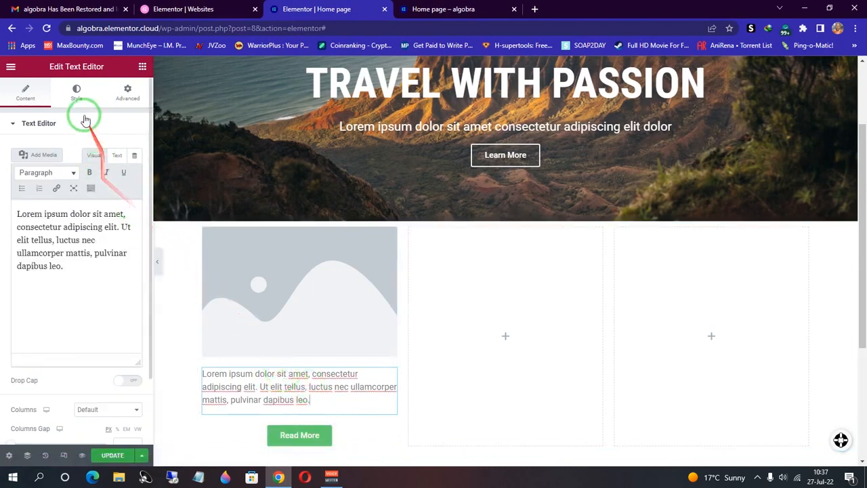
click(75, 95)
click(108, 150)
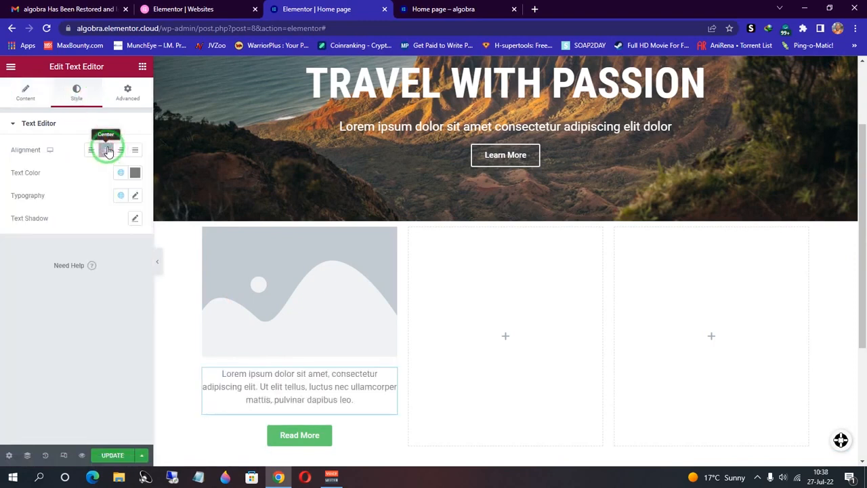
- Replace the first column's placeholder image with the media library photo of three cyclists standing on a trail
click(285, 291)
click(94, 202)
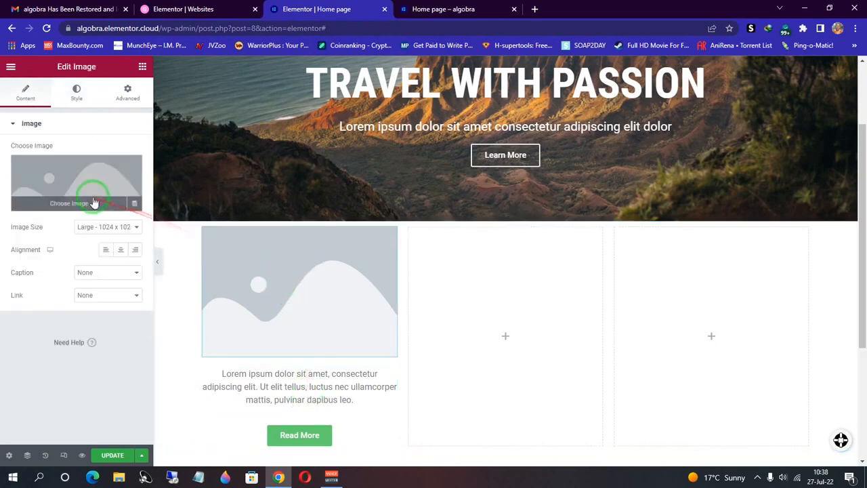
click(63, 177)
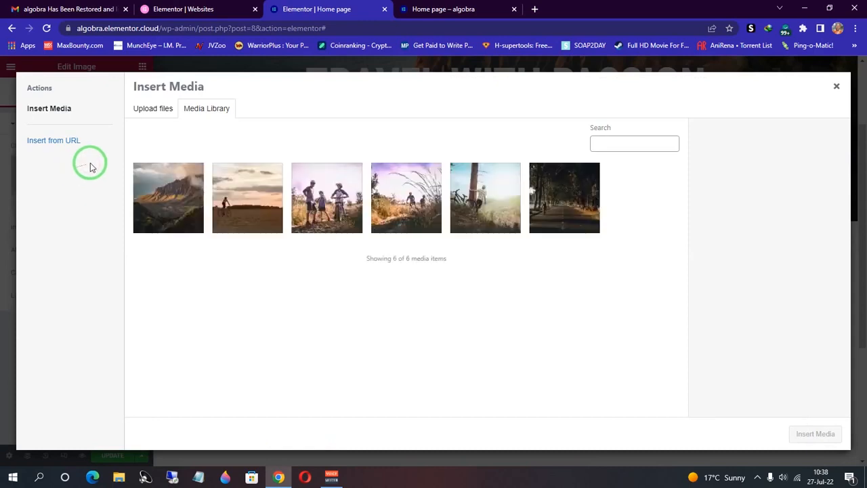
click(318, 201)
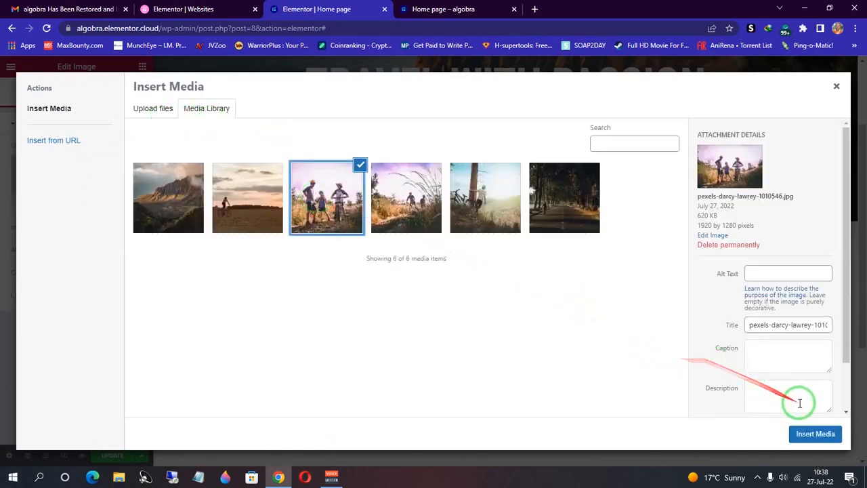
click(815, 434)
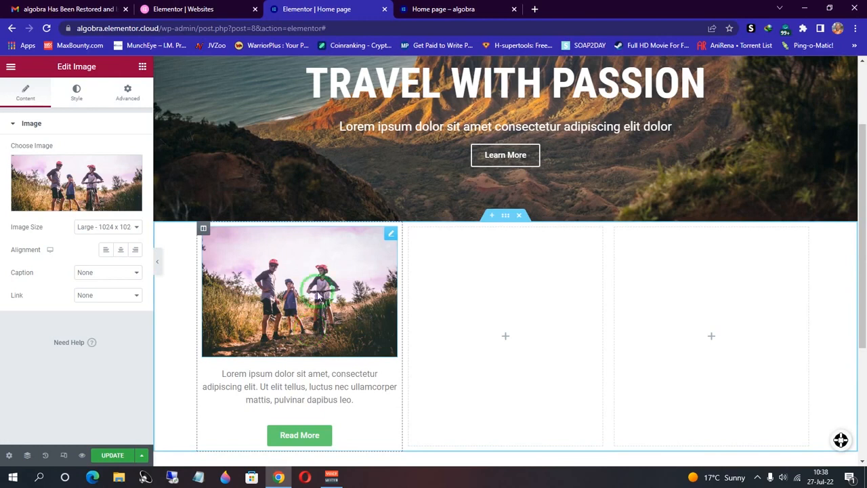
drag(318, 353, 303, 450)
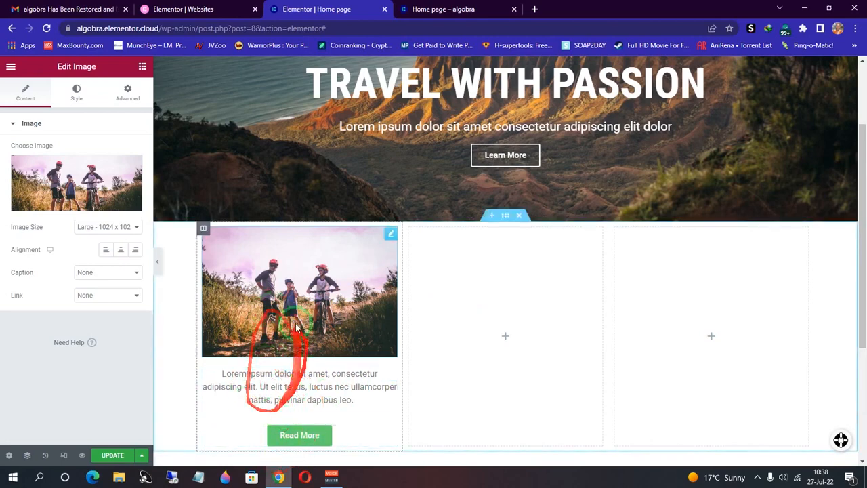
- Copy the first column's cyclists photo into the second and third columns
right_click(286, 297)
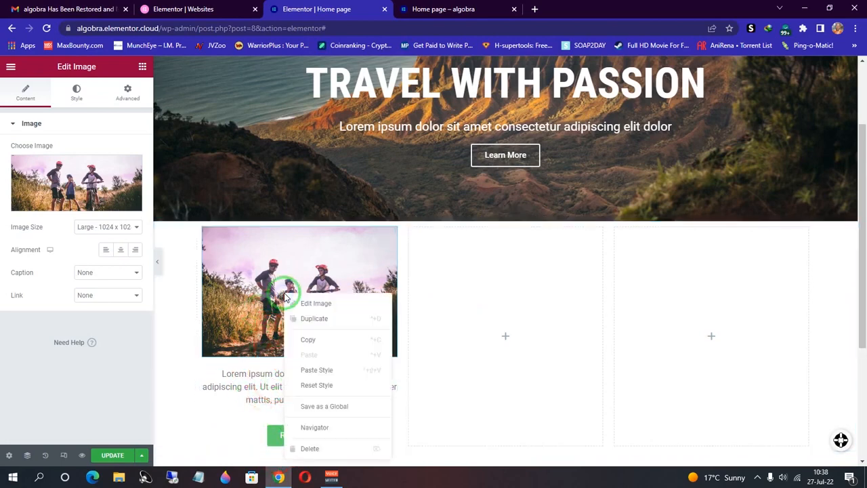
click(310, 339)
right_click(492, 306)
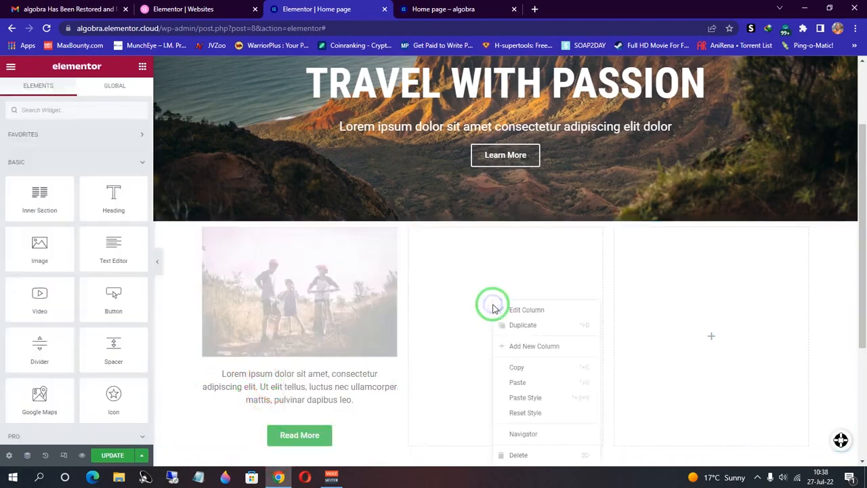
click(513, 381)
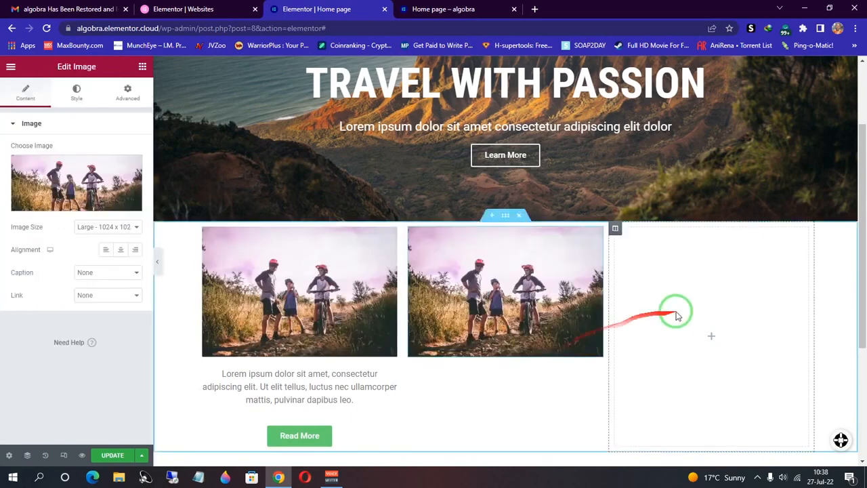
right_click(707, 283)
click(726, 362)
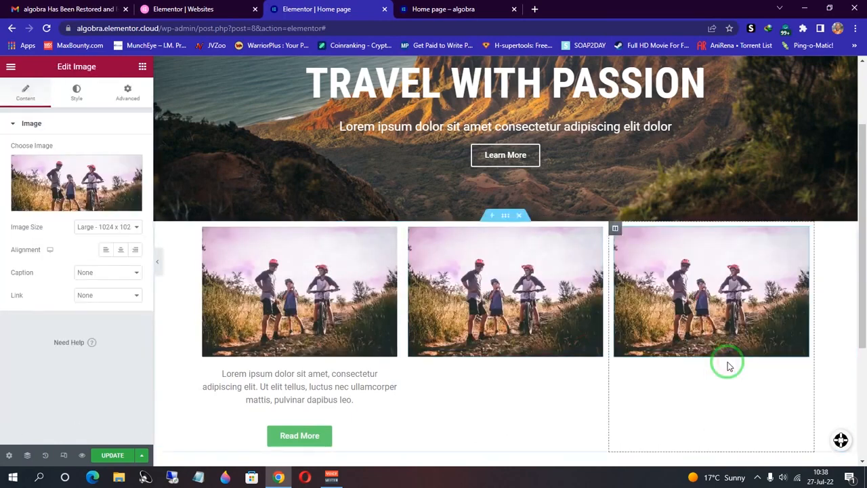
- Copy the first column's centred paragraph below the images in the second and third columns
right_click(303, 384)
click(325, 349)
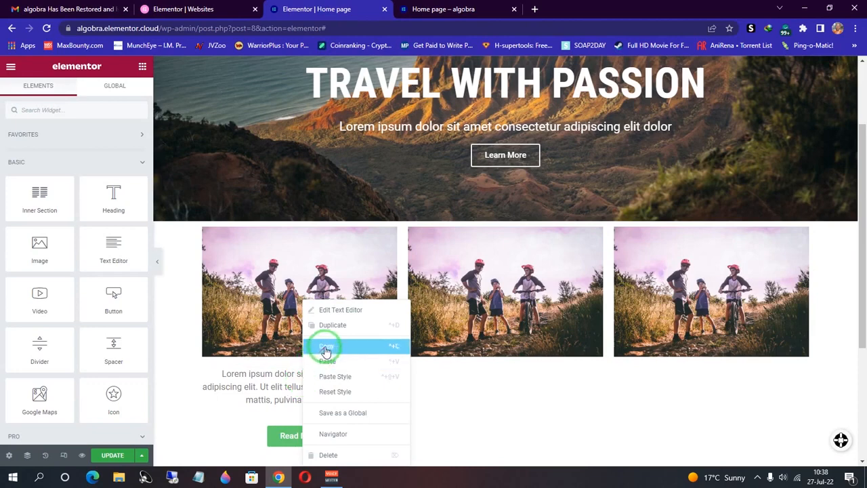
right_click(474, 395)
click(480, 383)
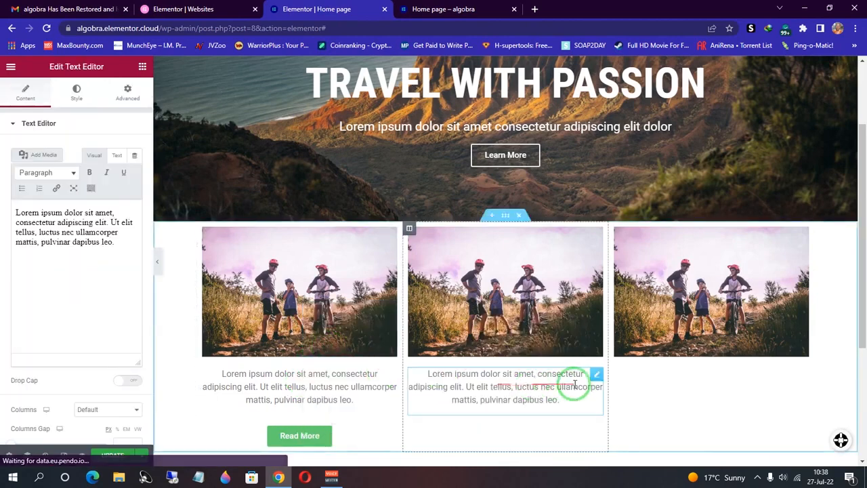
right_click(678, 393)
click(699, 384)
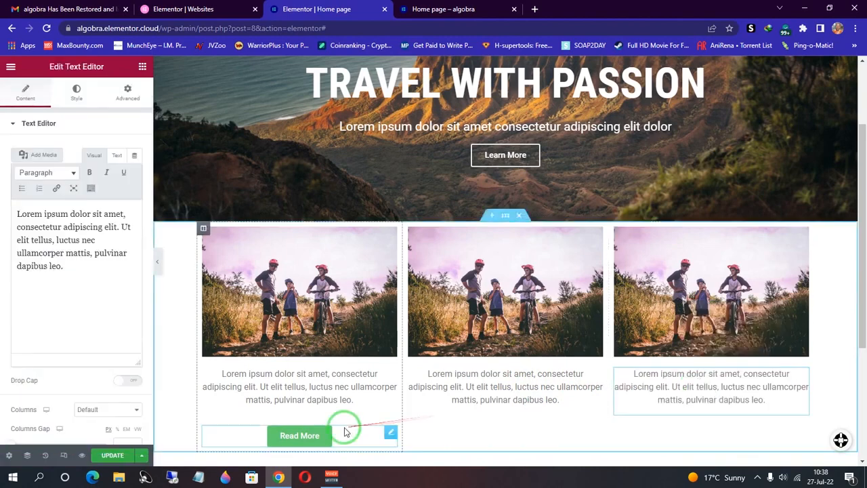
- Copy the first column's "Read More" button below the paragraphs in the second and third columns
right_click(305, 432)
click(328, 378)
right_click(483, 420)
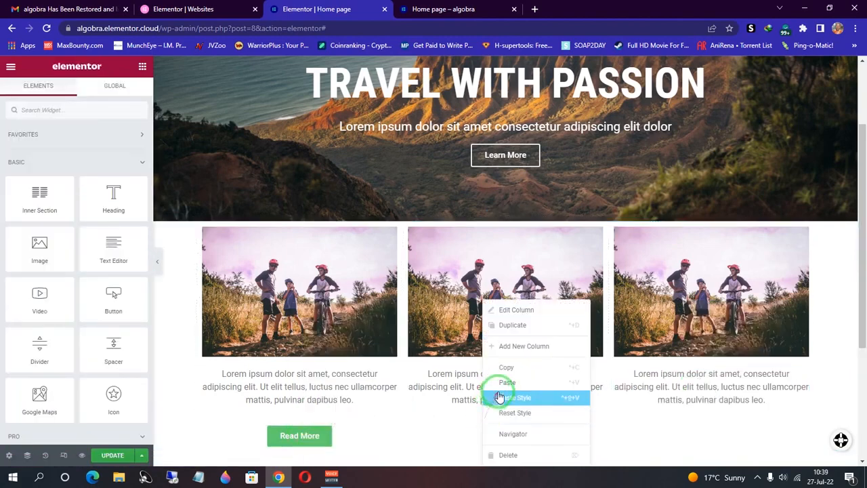
click(499, 383)
right_click(667, 429)
click(691, 384)
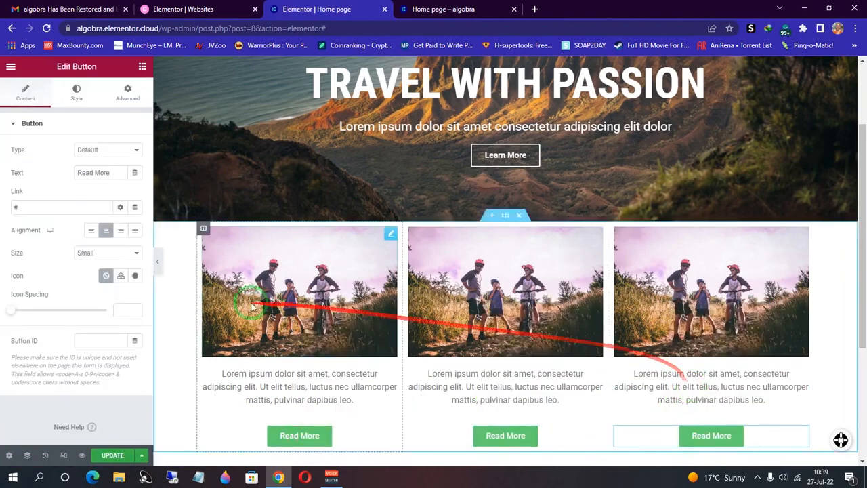
- Update the page, check the three-column section in the preview and return to the editor
click(114, 456)
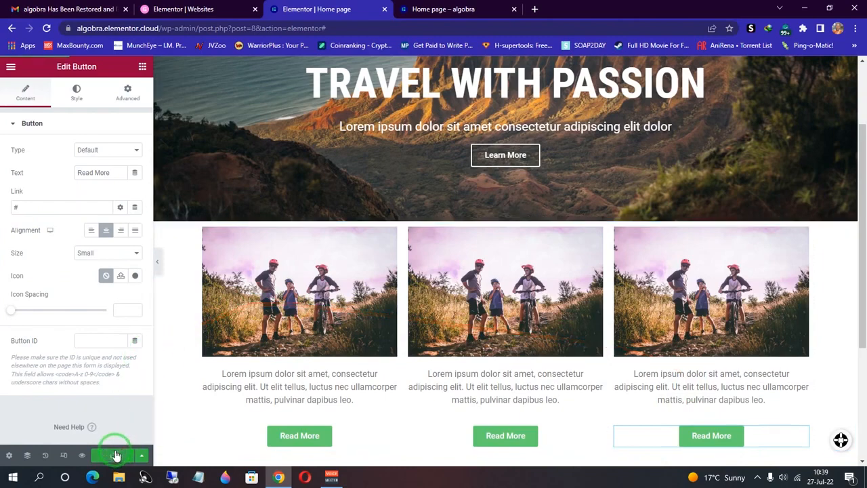
scroll(426, 284, down, 1)
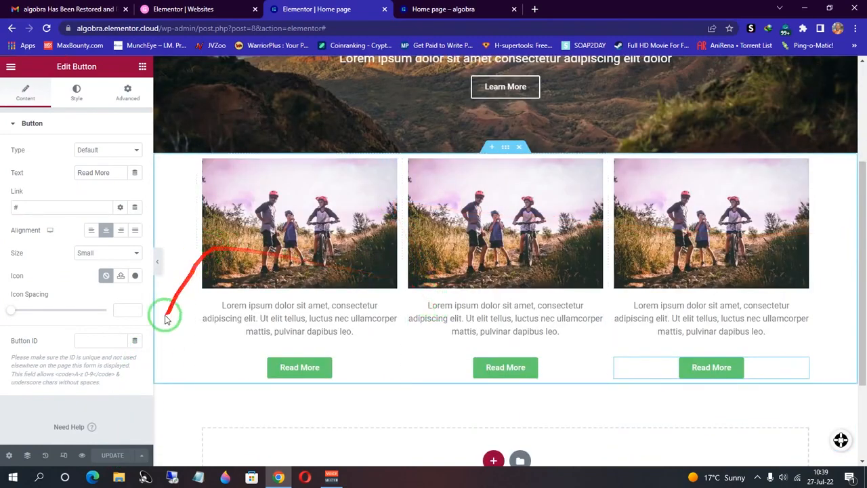
click(82, 455)
drag(862, 197, 863, 301)
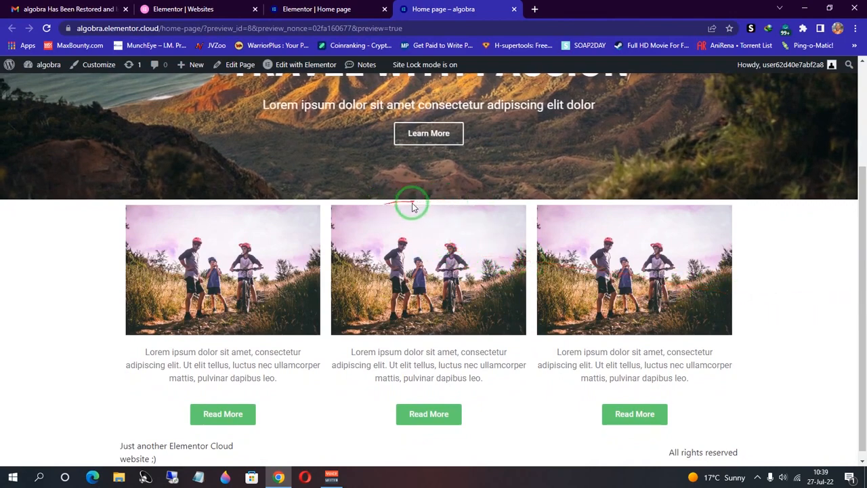
click(335, 9)
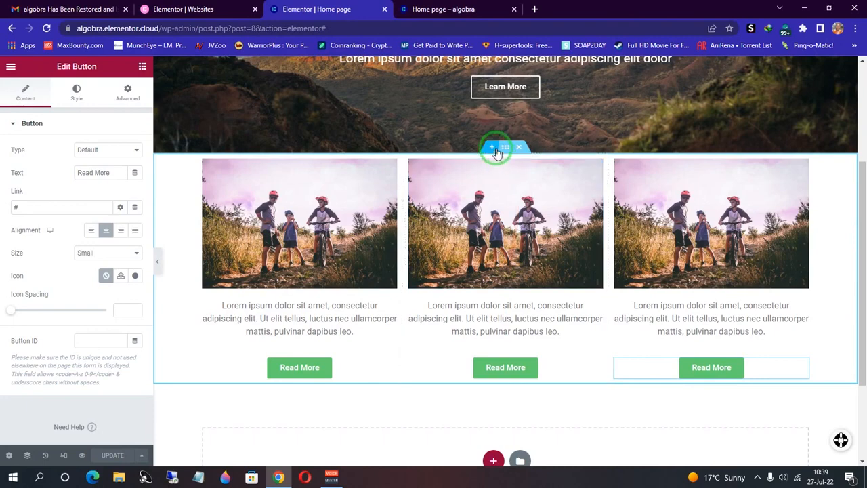
- Insert a single-column section between the banner and the three-column section
click(493, 147)
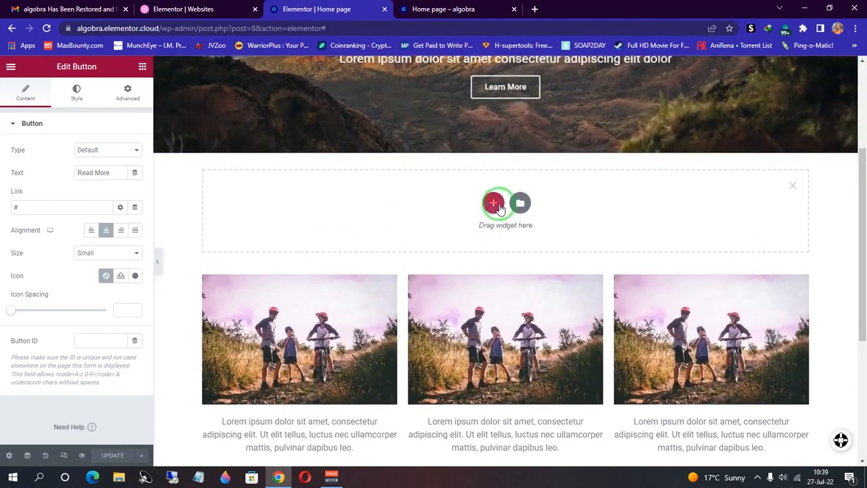
click(494, 203)
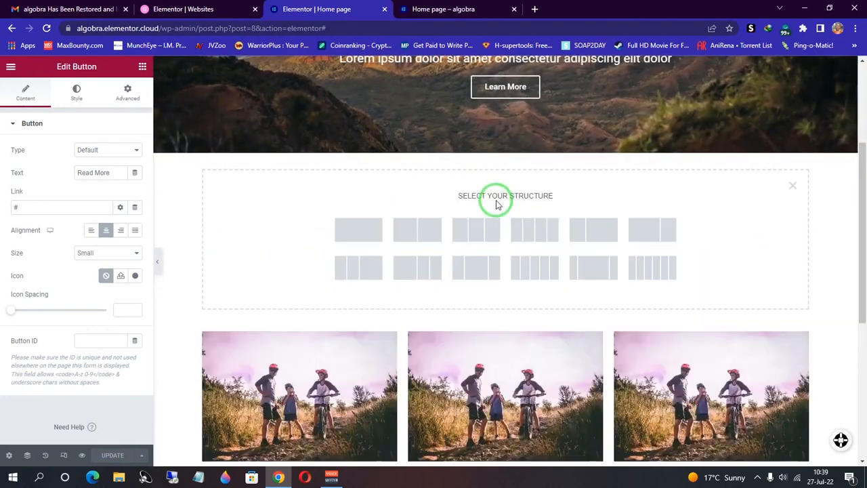
click(358, 231)
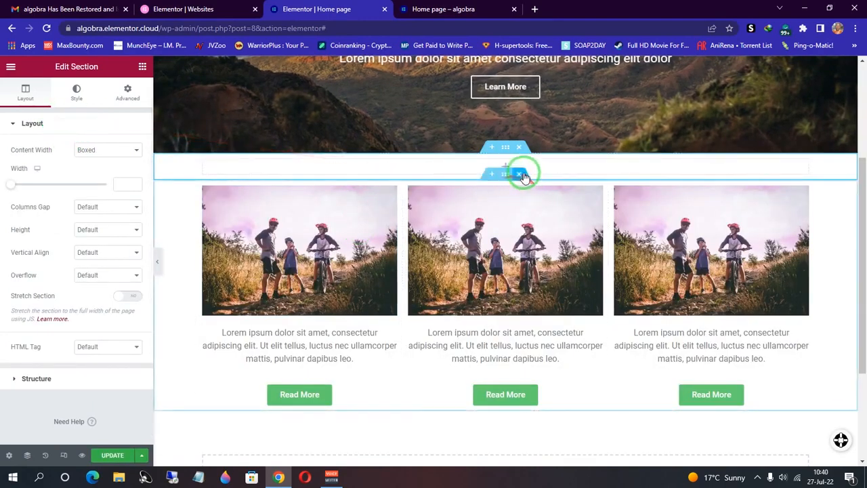
- Add a Heading widget to the new single-column section with the centred title "Our Adventures"
click(506, 168)
drag(114, 198, 504, 166)
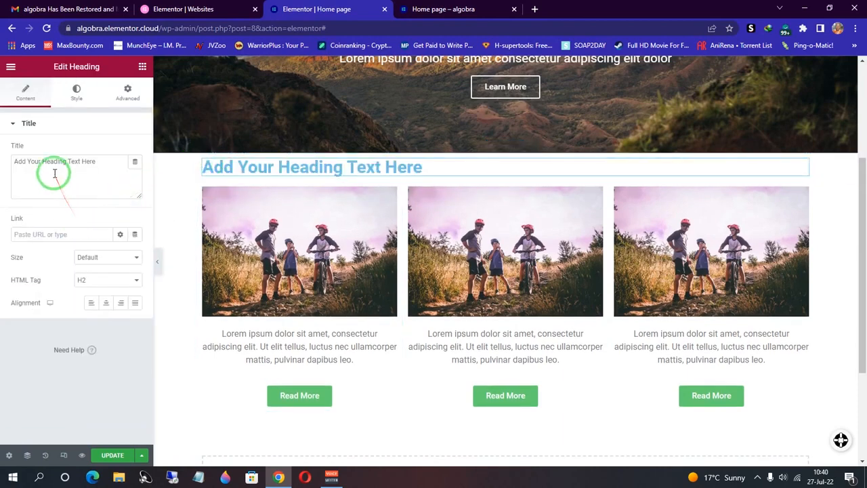
text(Our Adventures)
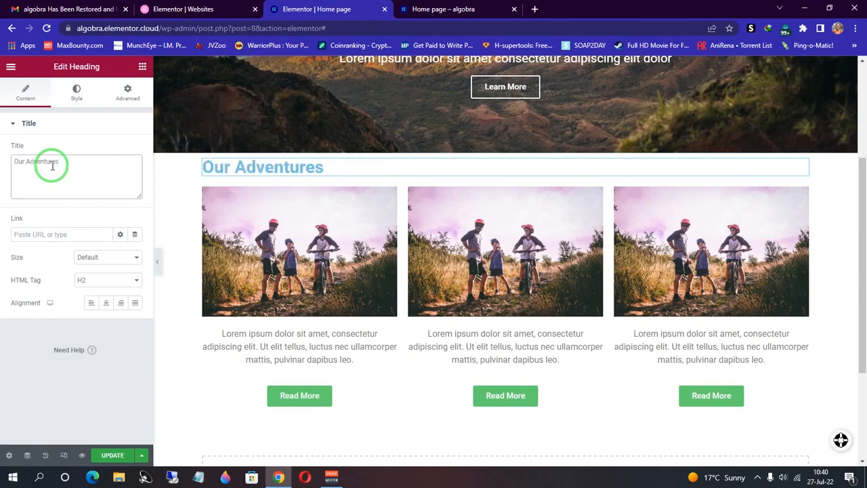
click(105, 304)
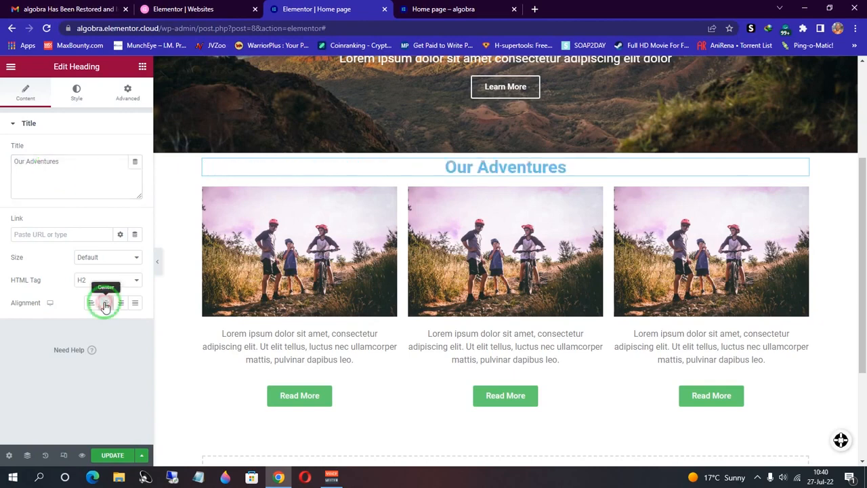
- Style the "Our Adventures" heading in black Abel at 35 px and update the page
click(77, 93)
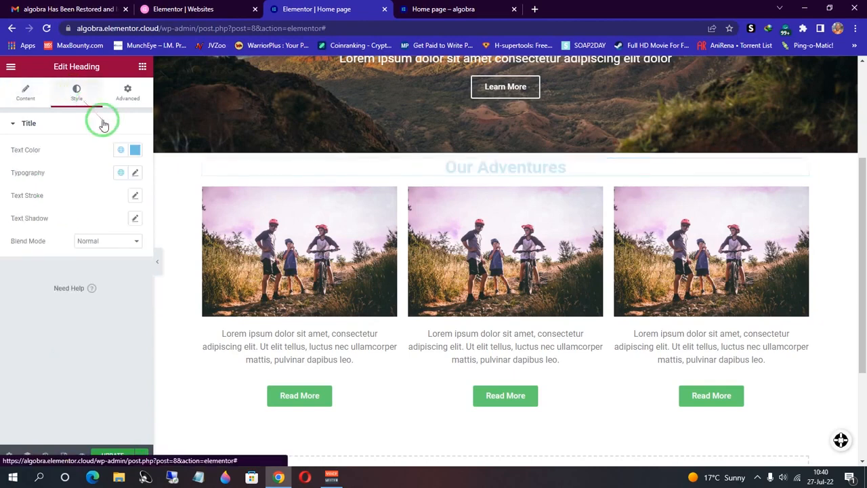
click(136, 150)
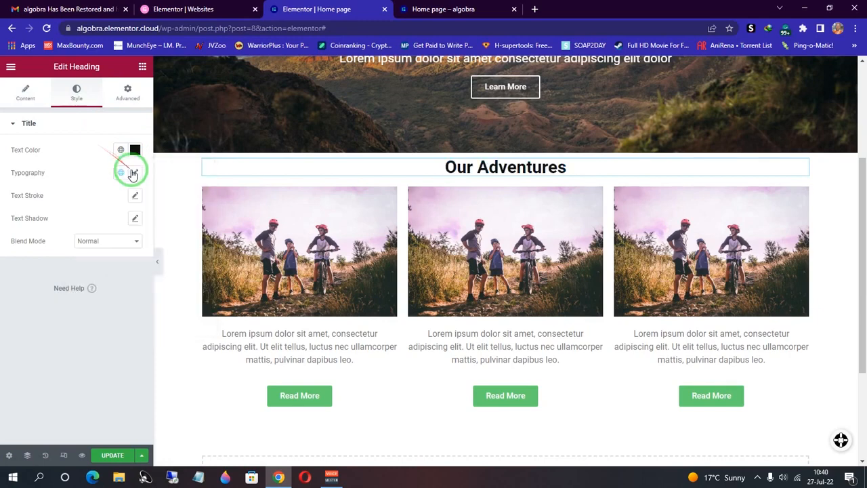
click(136, 174)
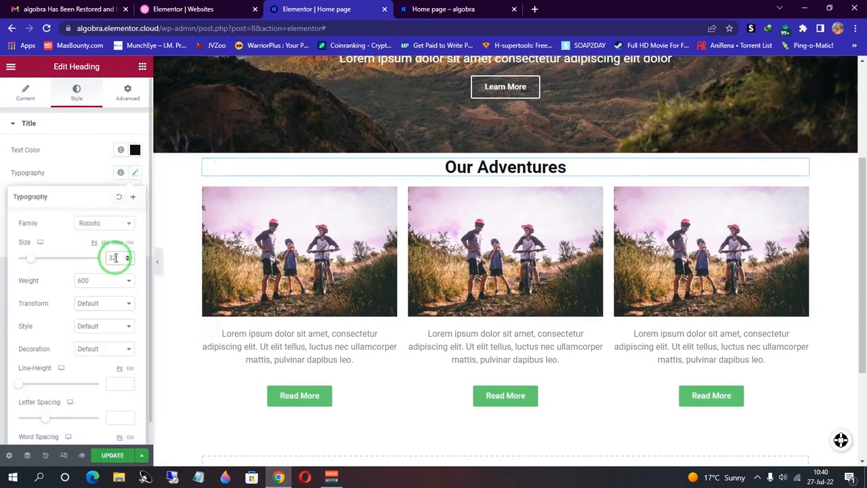
key(BackSpace)
text(5)
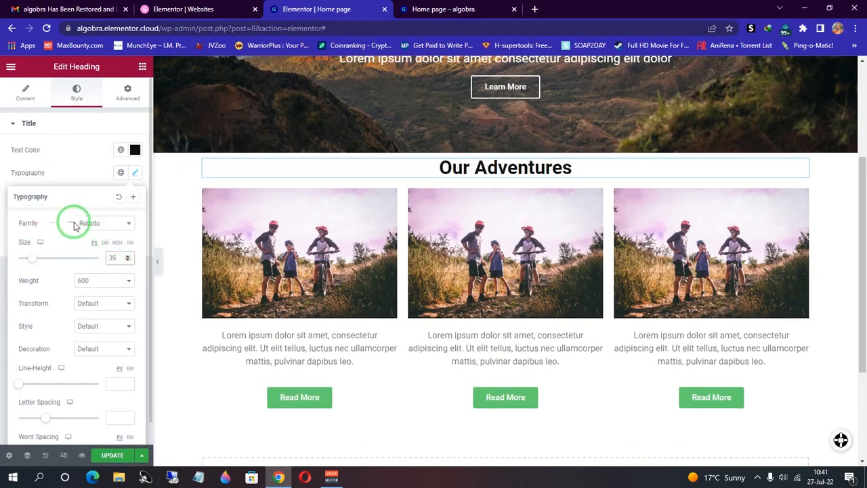
click(99, 224)
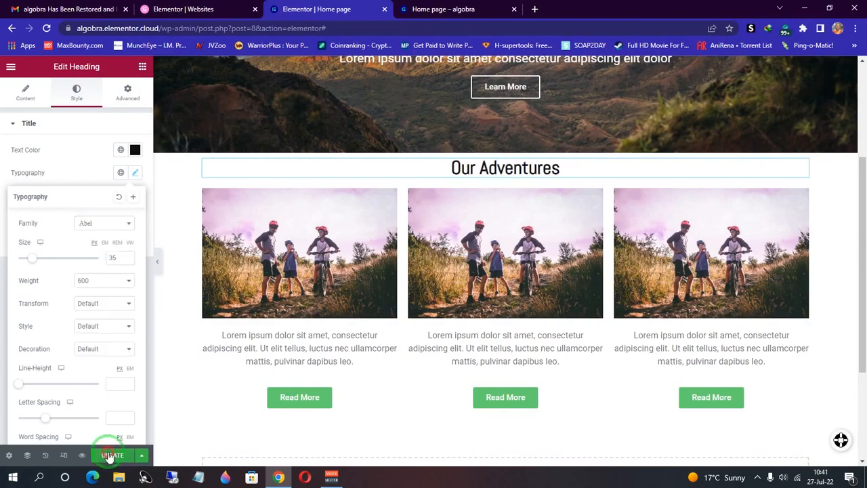
click(109, 456)
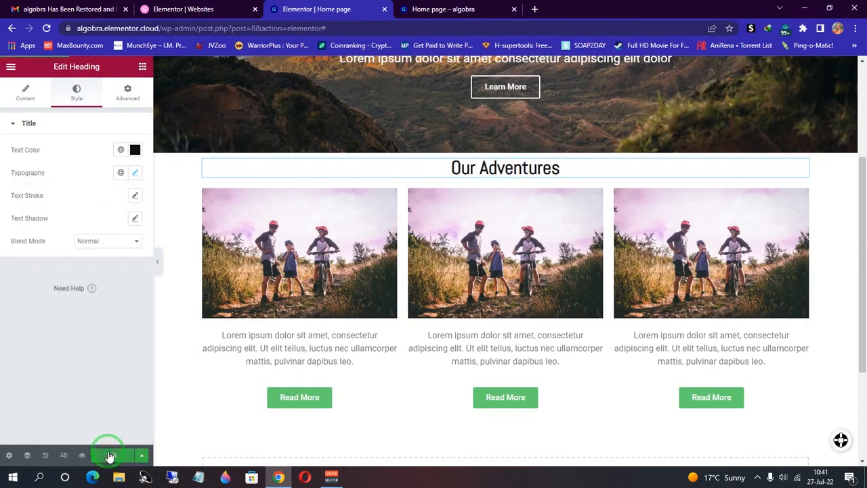
- Add a single-column section below the three columns and place a Call to Action widget in it
drag(861, 197, 858, 298)
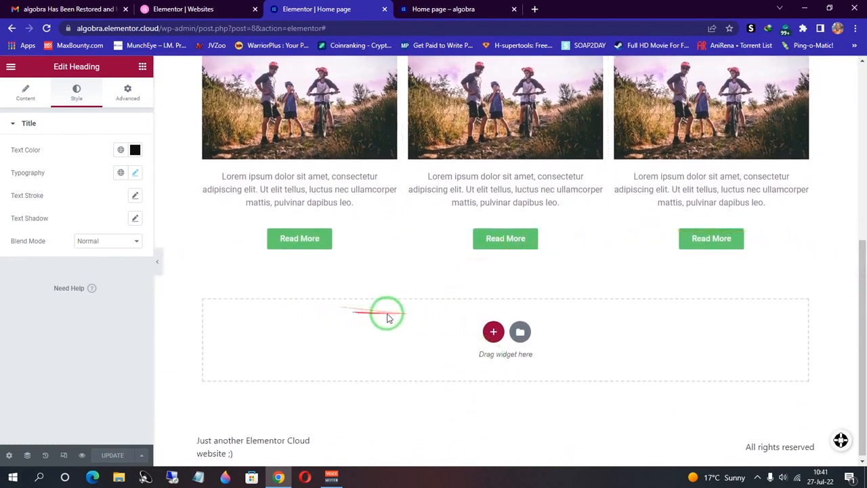
click(493, 333)
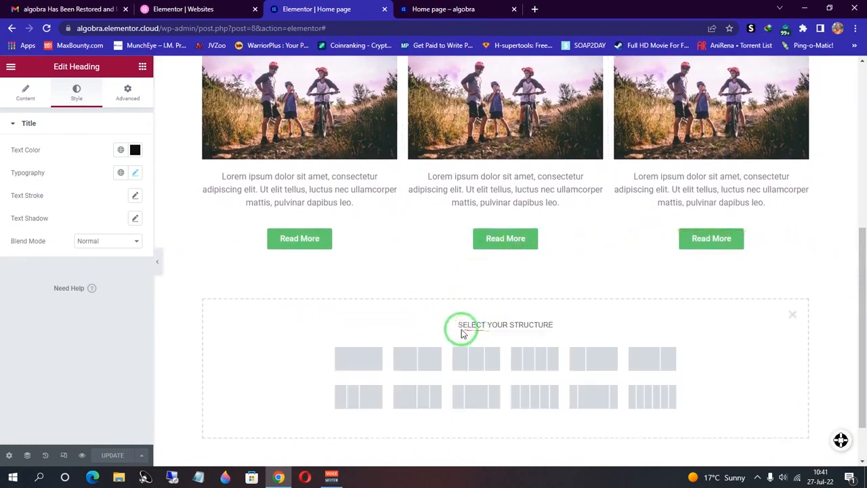
click(359, 358)
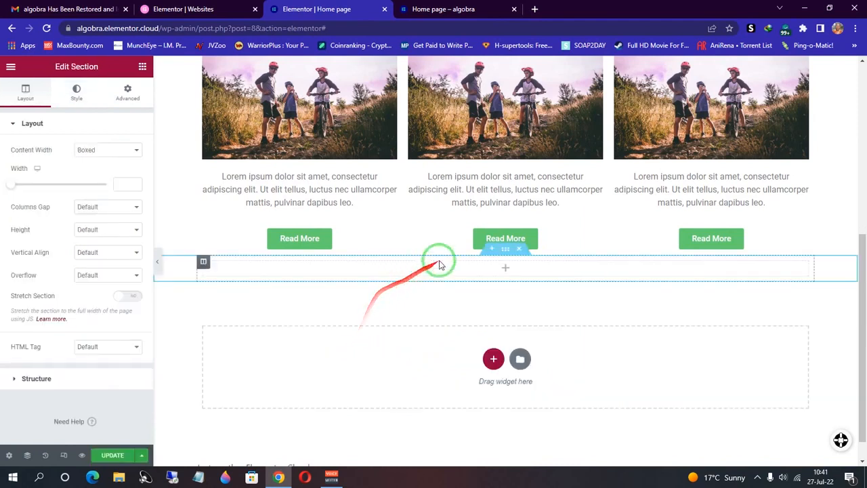
click(507, 270)
drag(115, 145, 499, 267)
- Set the new Call to Action's skin to Cover and its image to the tree-lined street photo
click(124, 149)
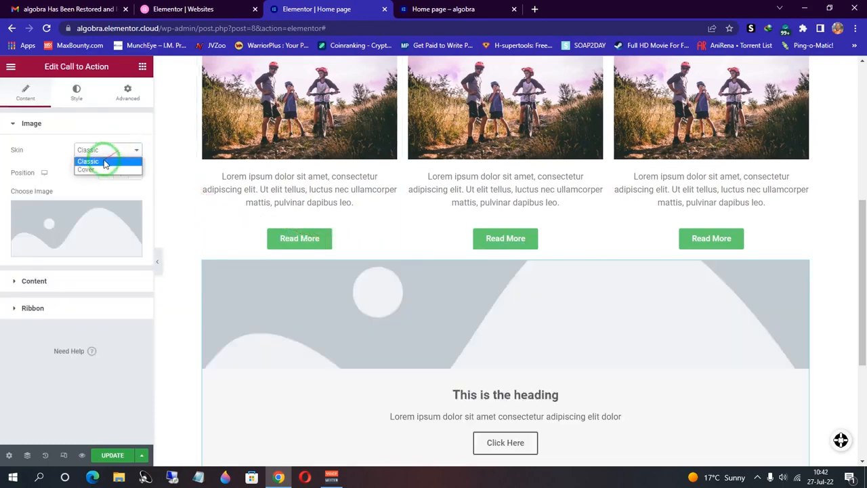
click(87, 169)
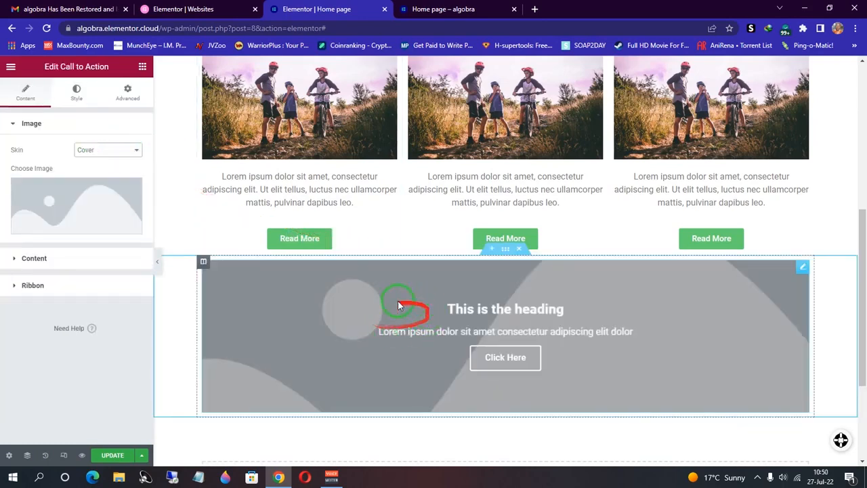
drag(398, 305, 343, 315)
click(68, 202)
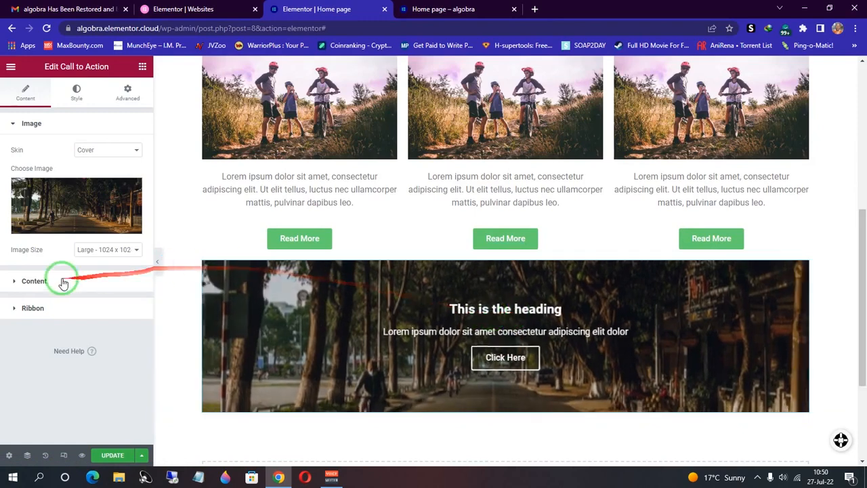
- Clear the new Call to Action's title and button text, and extend its description with a second Lorem ipsum sentence containing a <br> tag
click(19, 283)
drag(77, 220, 2, 224)
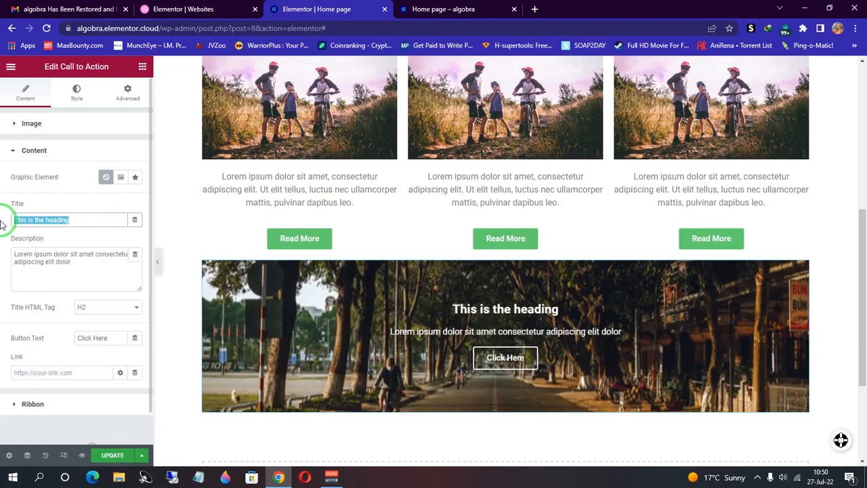
key(BackSpace)
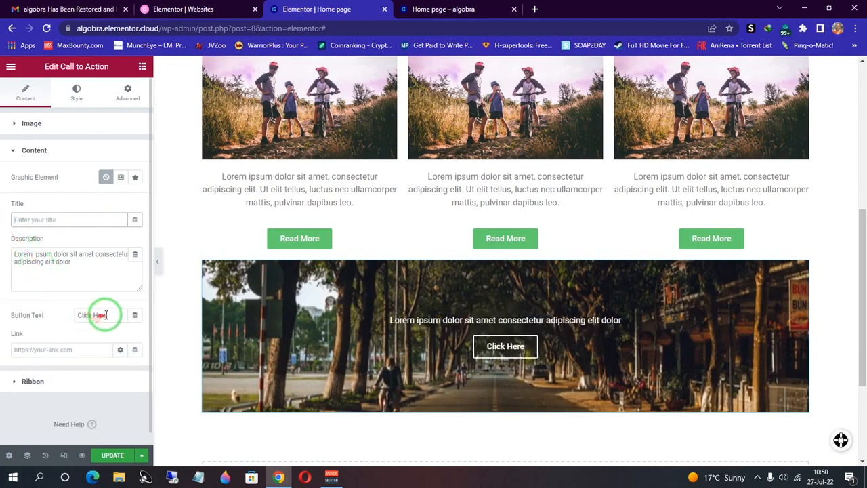
drag(111, 315, 43, 296)
key(BackSpace)
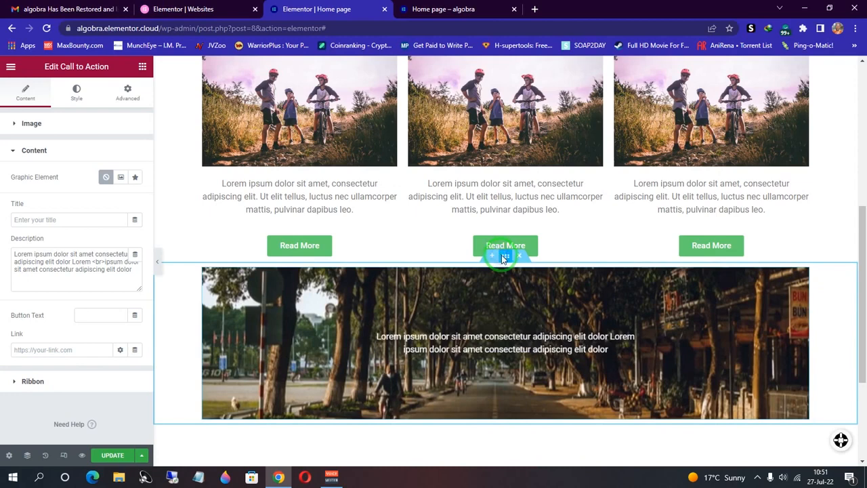
- Set the street banner section's content width to Full Width and its columns gap to No Gap, and update the page
right_click(503, 258)
click(514, 265)
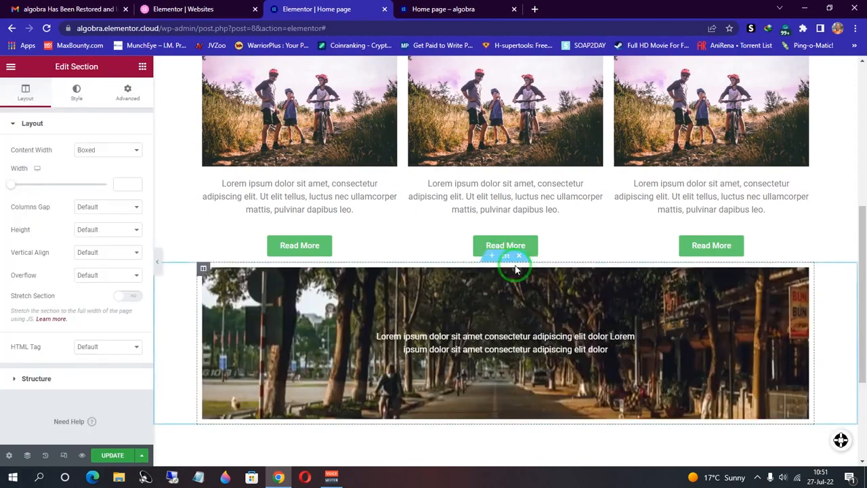
click(102, 150)
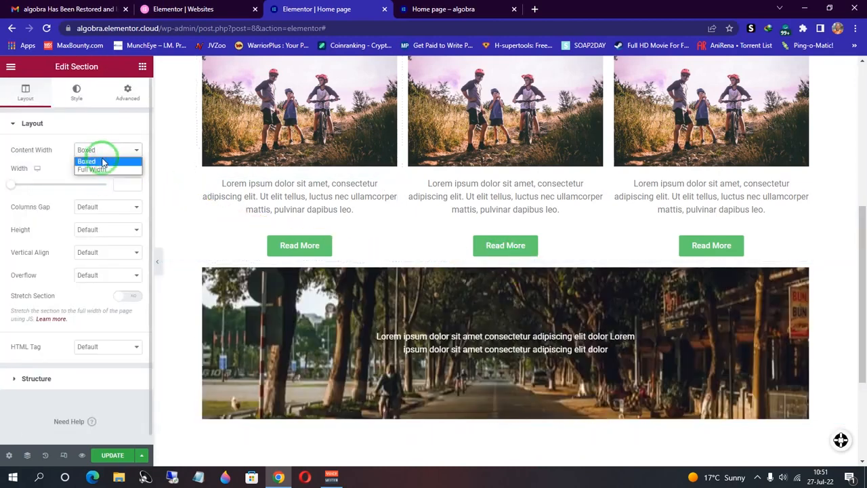
click(101, 170)
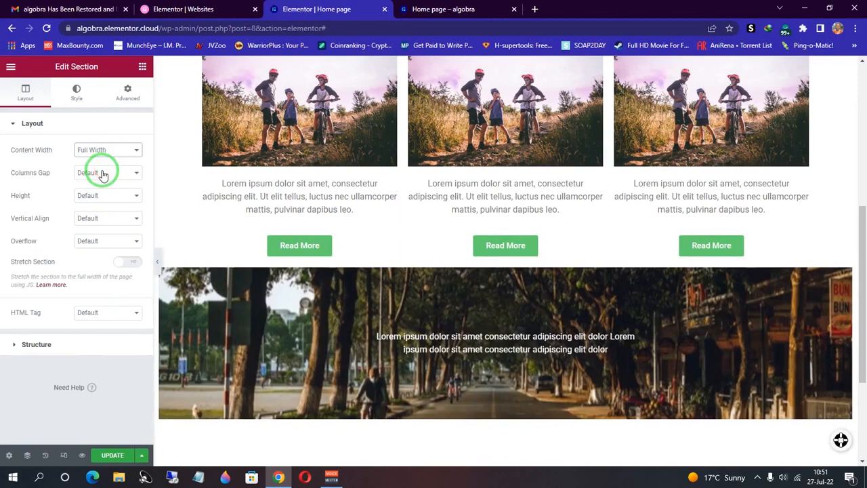
click(102, 174)
click(95, 193)
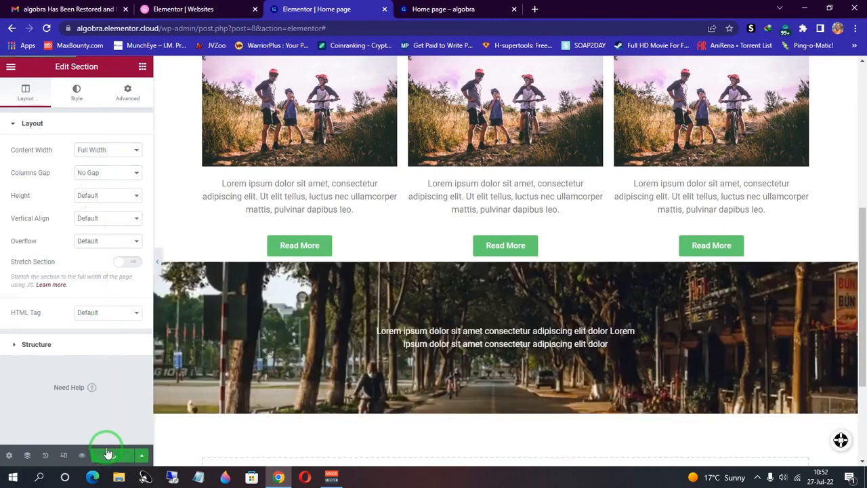
- Review the page preview from the travel banner down to the street banner and footer
click(448, 13)
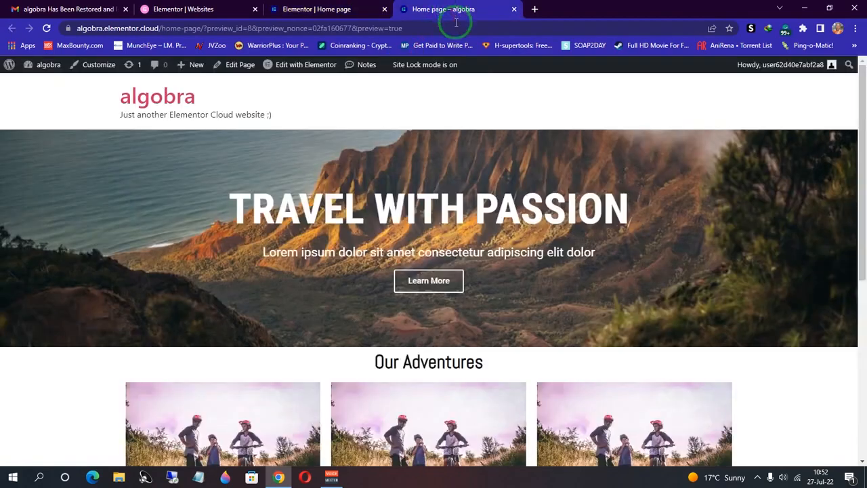
drag(862, 134, 858, 324)
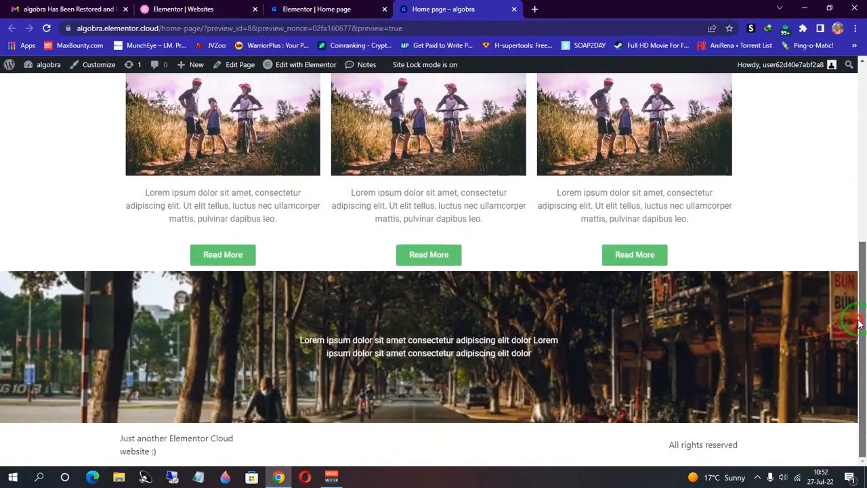
drag(862, 268, 471, 452)
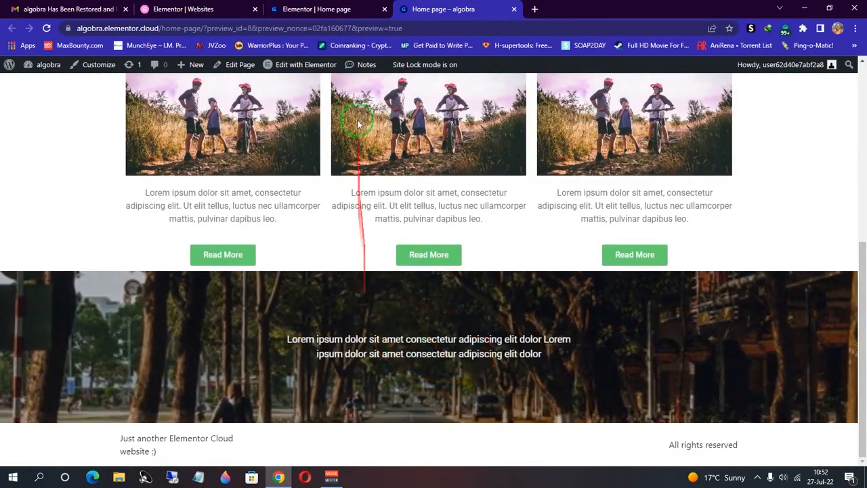
- Return to the Elementor editor and add a section with three equal columns below the street banner
click(331, 5)
drag(863, 206, 863, 310)
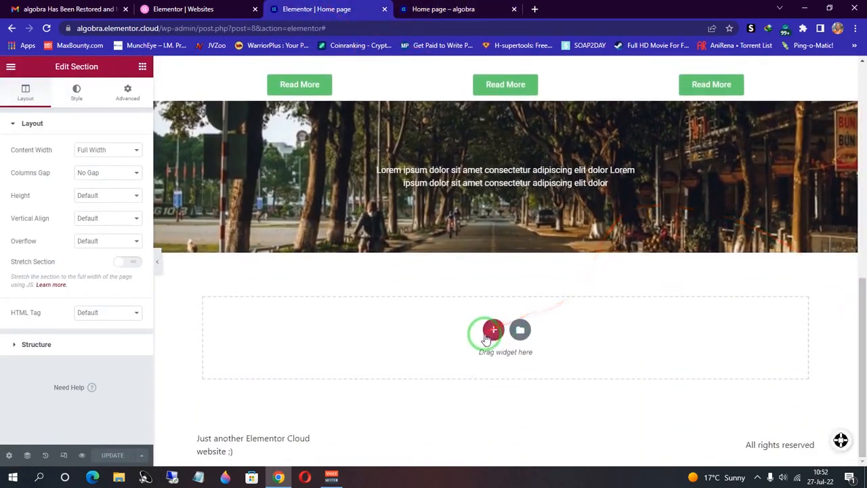
click(493, 329)
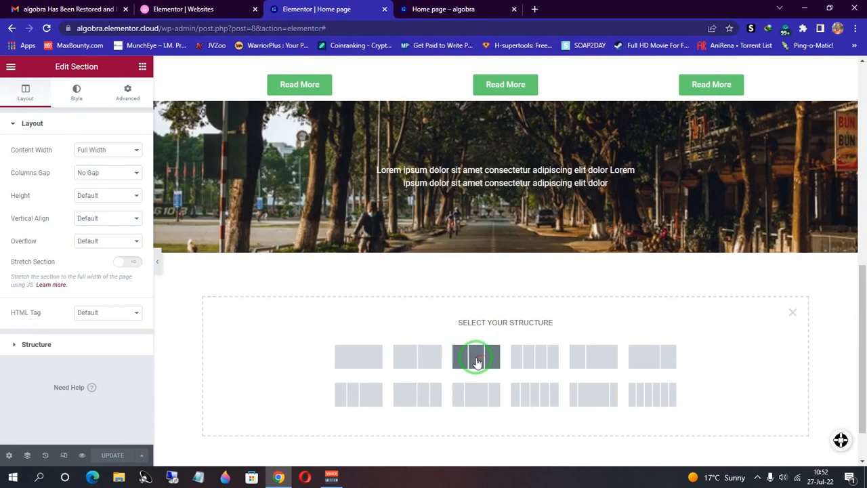
click(477, 359)
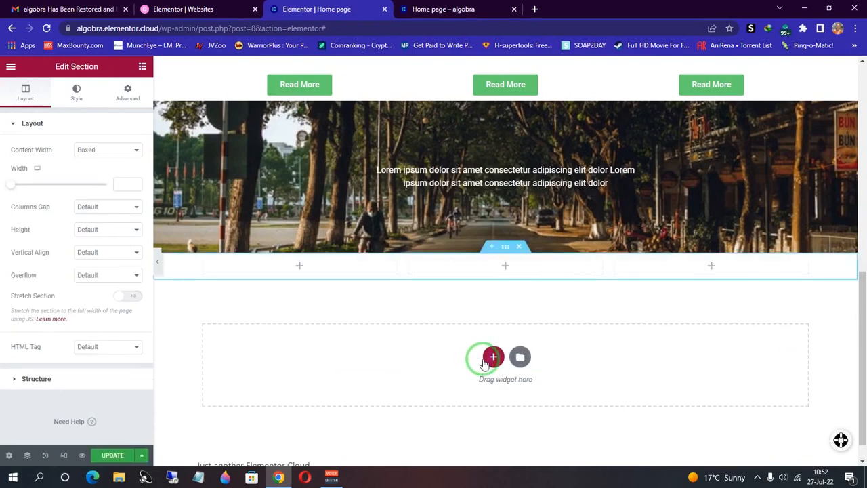
- Place an Icon Box widget in the new section's first column and delete the surplus Text Editor widget beneath it
click(299, 264)
right_click(271, 397)
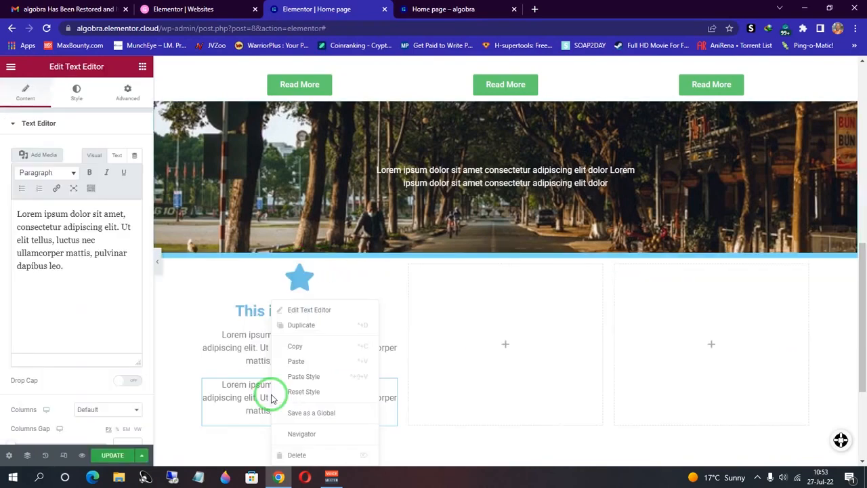
click(308, 456)
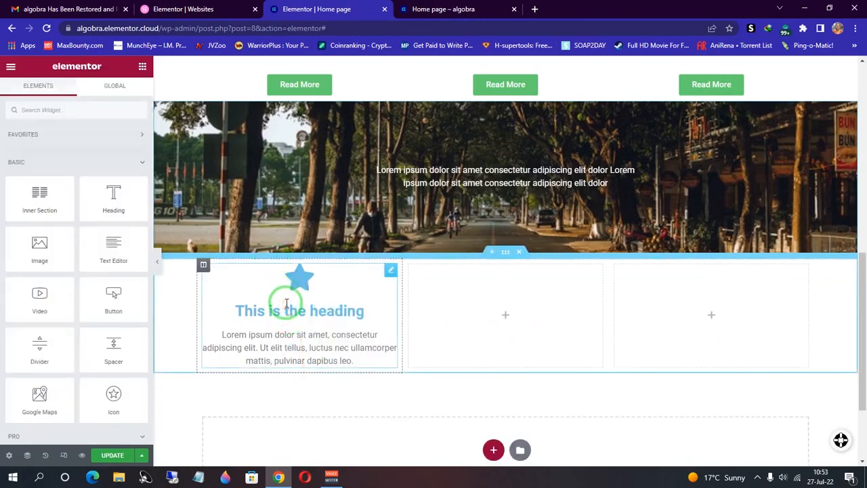
- Replace the icon box's star with the street view person icon from the icon library
click(300, 277)
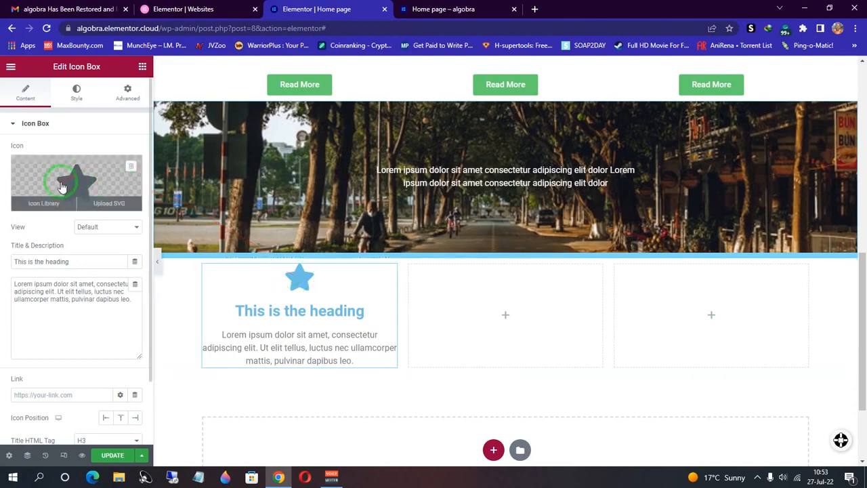
click(42, 205)
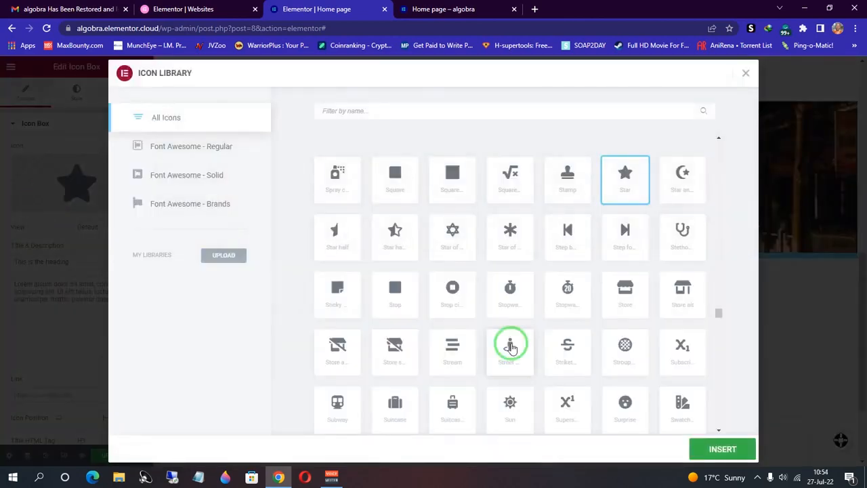
click(722, 448)
- Set the icon box's icon colour to near-black and its title colour to #1C1F20
click(76, 92)
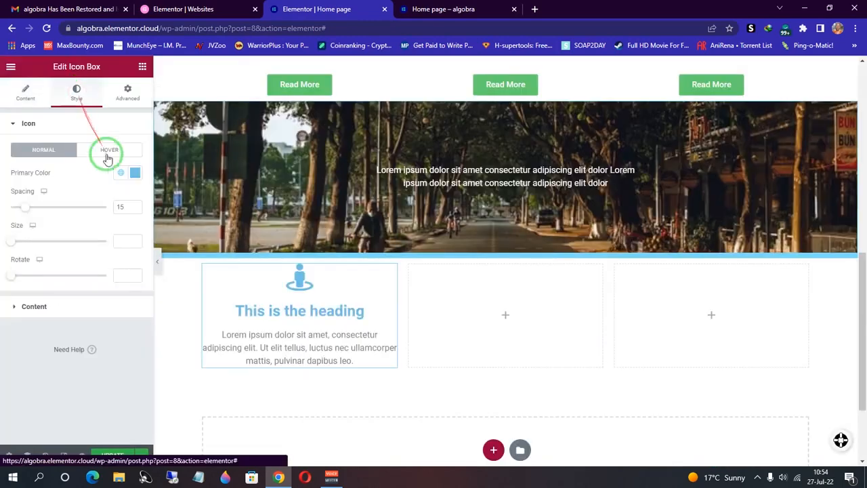
click(126, 174)
click(139, 224)
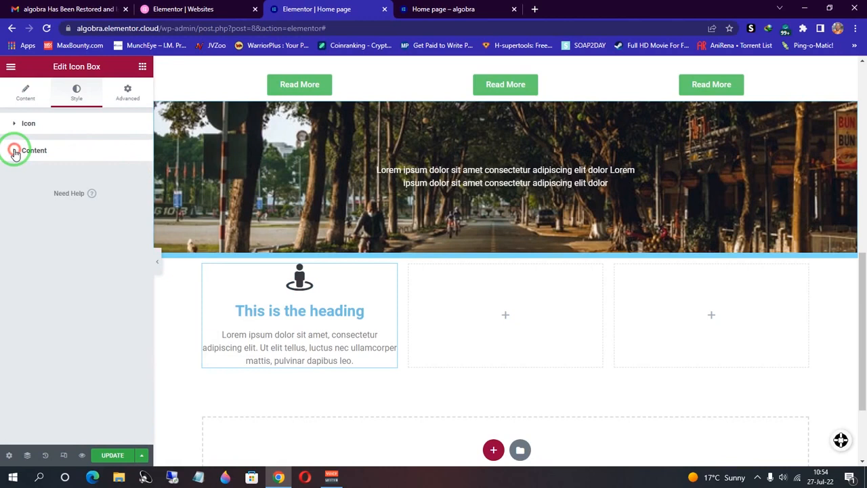
click(15, 152)
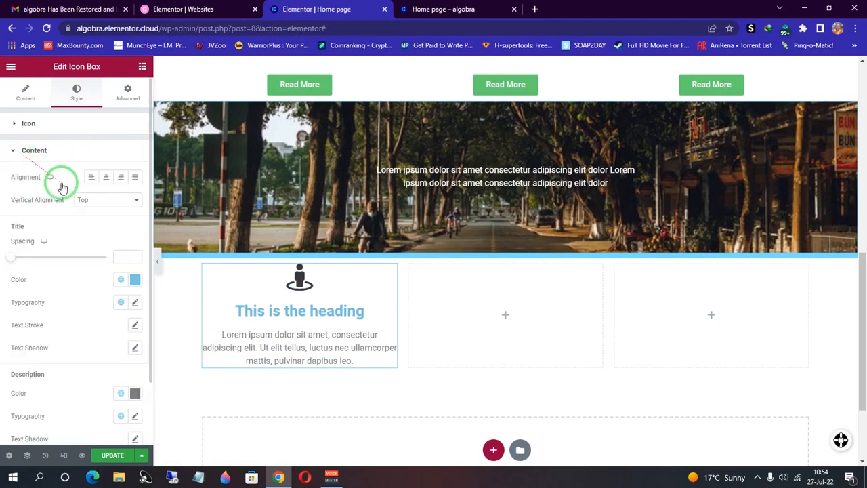
click(134, 279)
drag(140, 329, 90, 399)
click(339, 390)
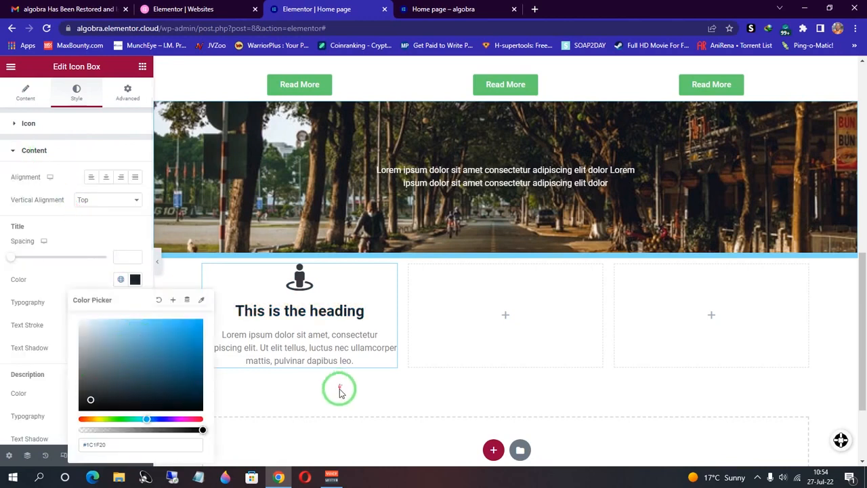
- Copy the styled icon box and paste it into the second and third columns
click(303, 290)
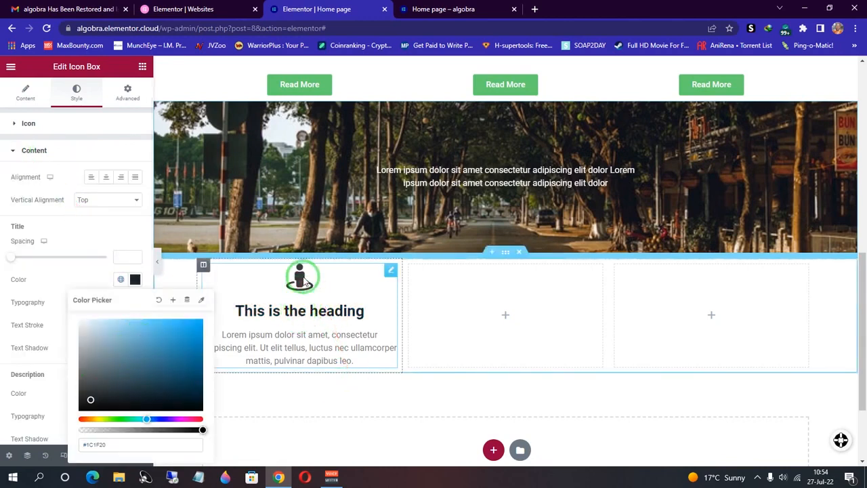
right_click(303, 281)
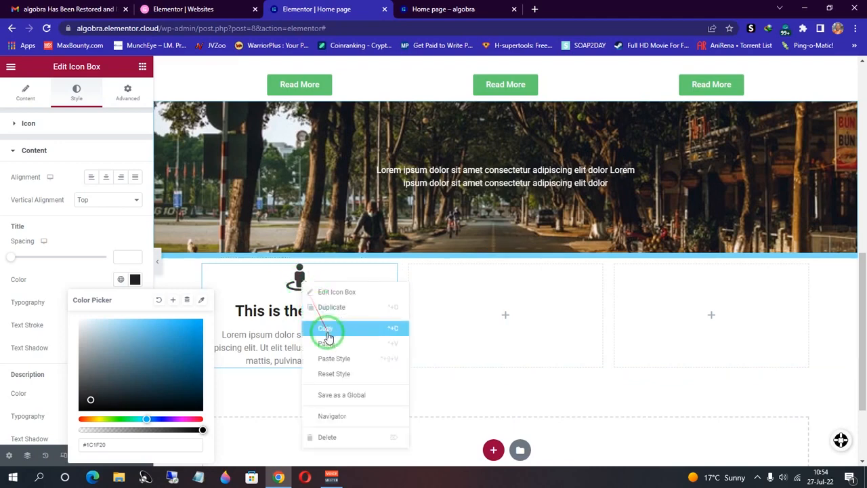
click(325, 328)
right_click(499, 320)
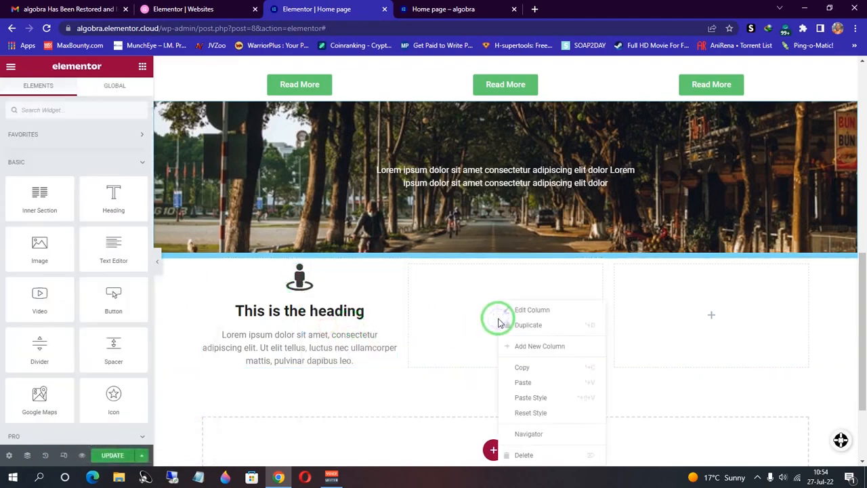
click(526, 381)
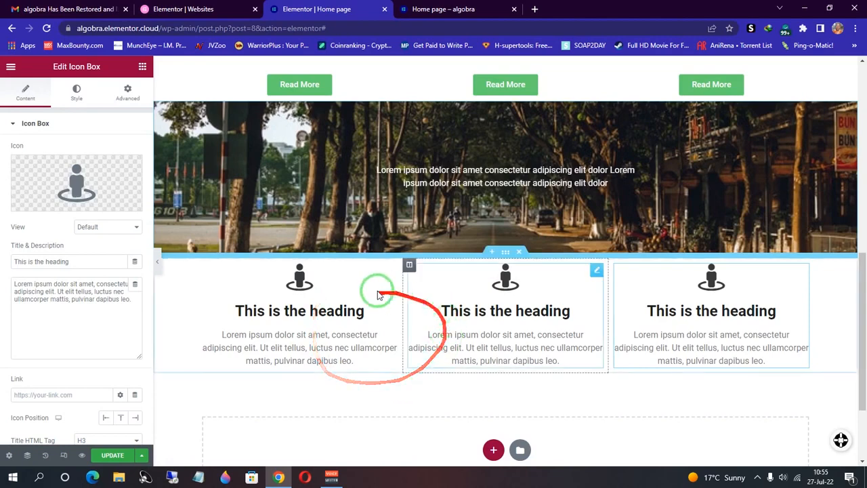
- Duplicate the three-column icon box section to make a second row of icon boxes
scroll(840, 265, down, 3)
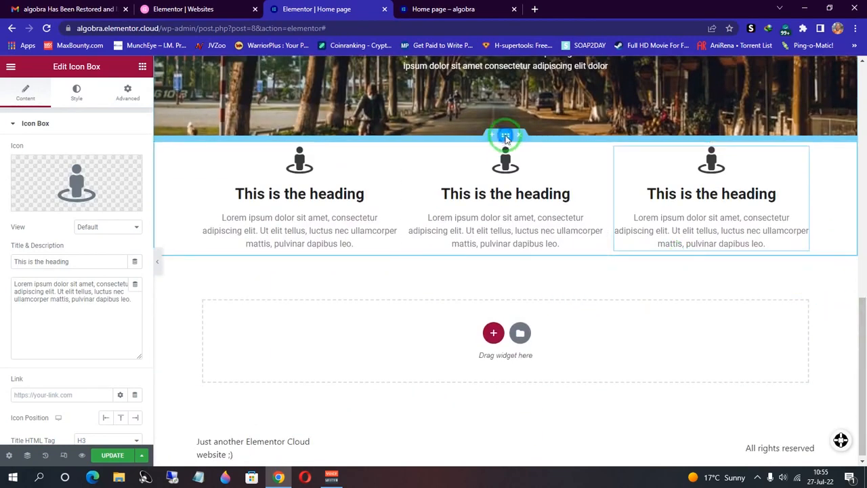
right_click(506, 138)
click(523, 164)
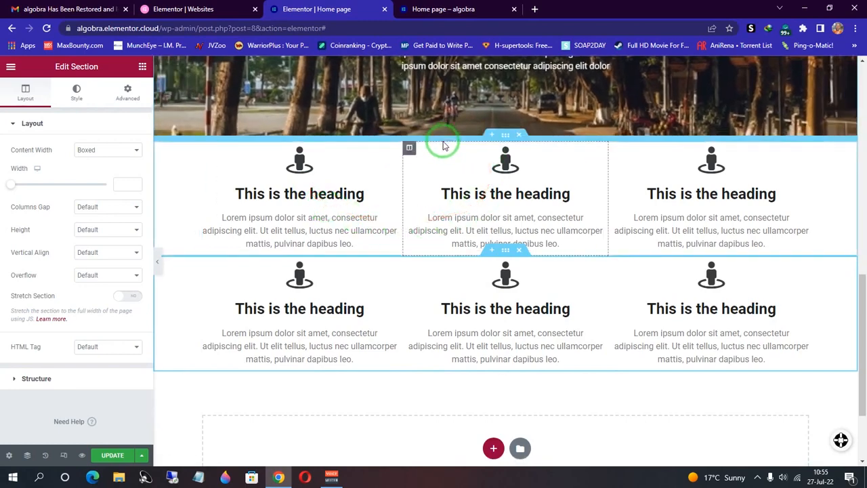
- Duplicate the "Our Adventures" heading section and move the copy between the street banner and the icon boxes
drag(861, 289, 860, 142)
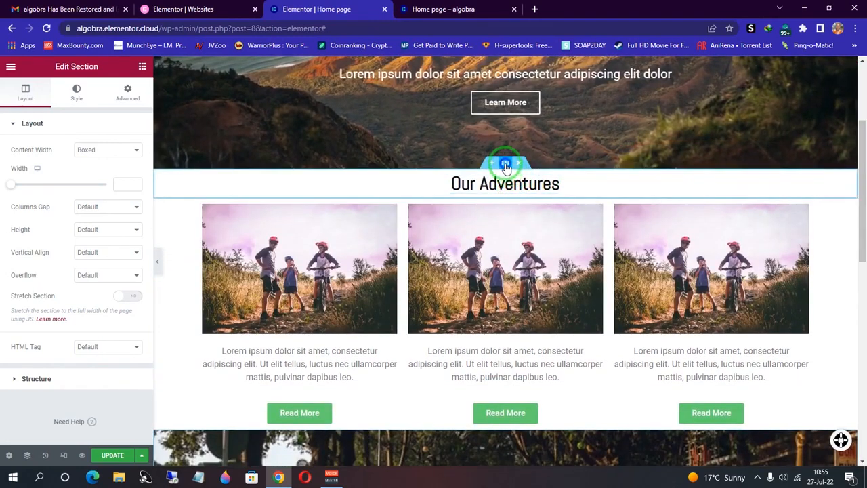
right_click(505, 167)
click(509, 188)
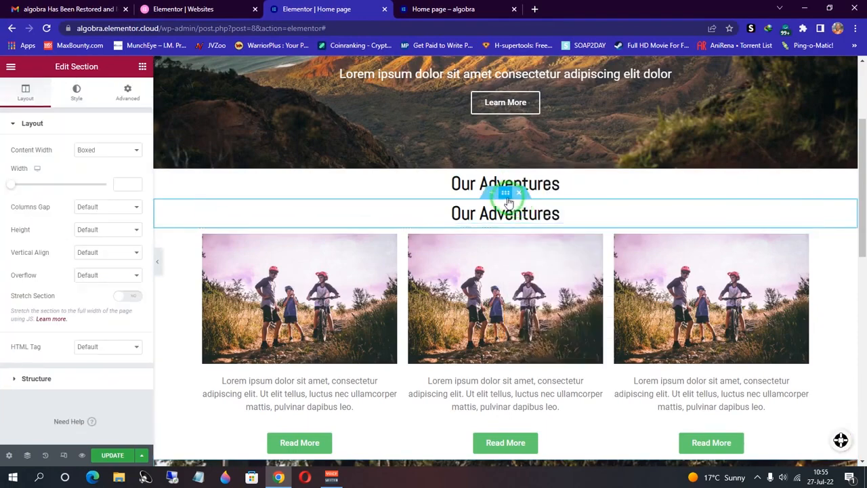
drag(861, 190, 863, 330)
drag(863, 277, 832, 178)
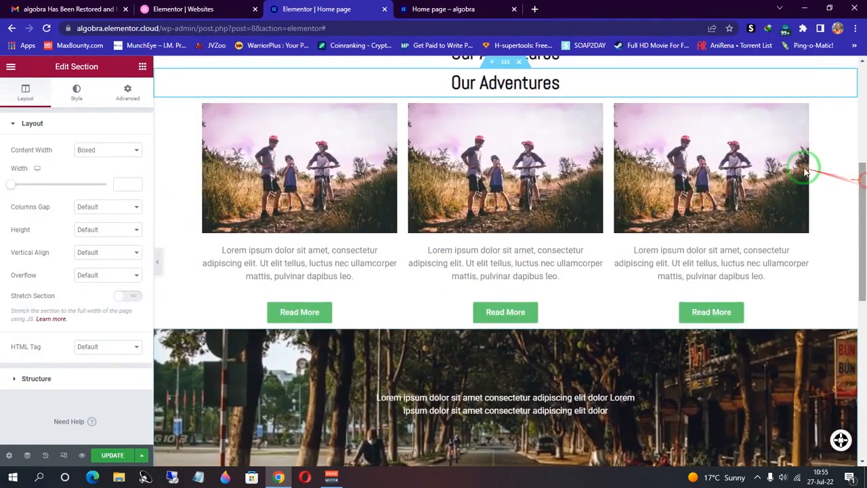
drag(506, 82, 519, 313)
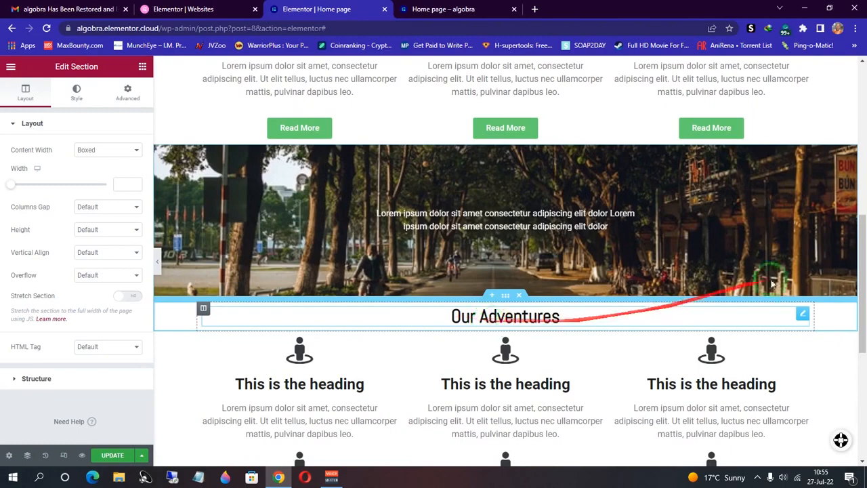
- Change the title of the copied heading above the icon boxes to "Our Services"
drag(864, 239, 863, 270)
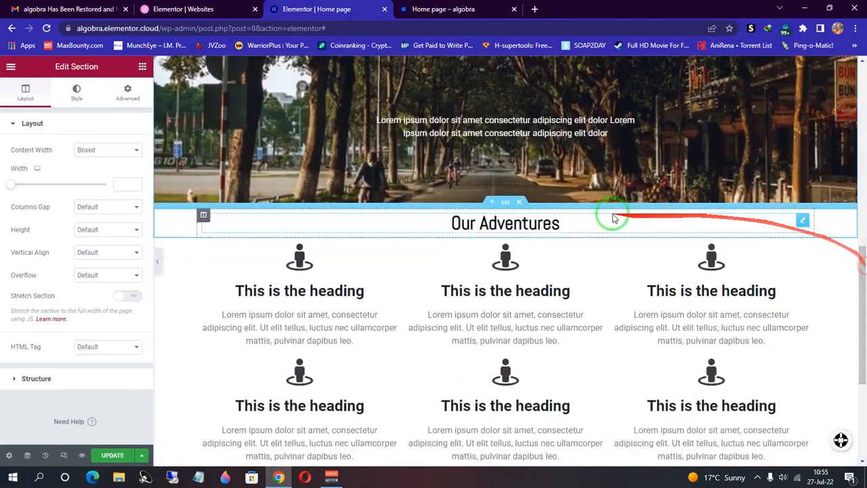
click(518, 220)
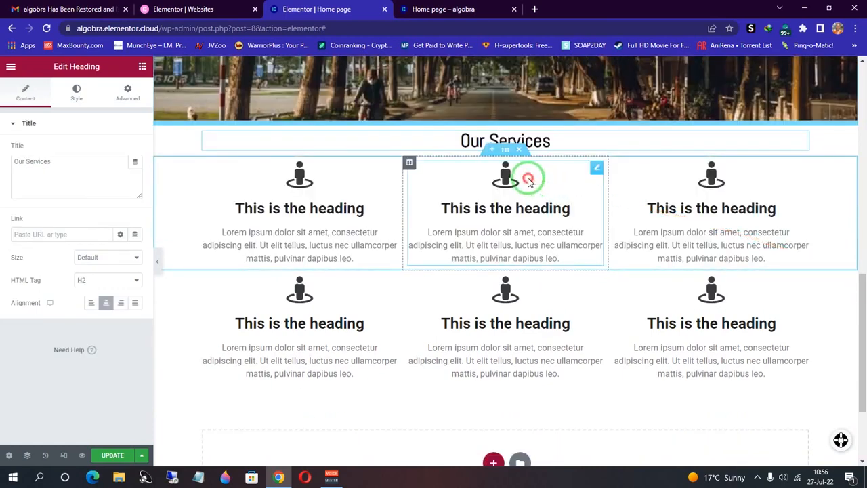
- Swap the repeated person icons for other library icons, including the swimmer in the first row's middle box and the umbrella in the last box
click(512, 180)
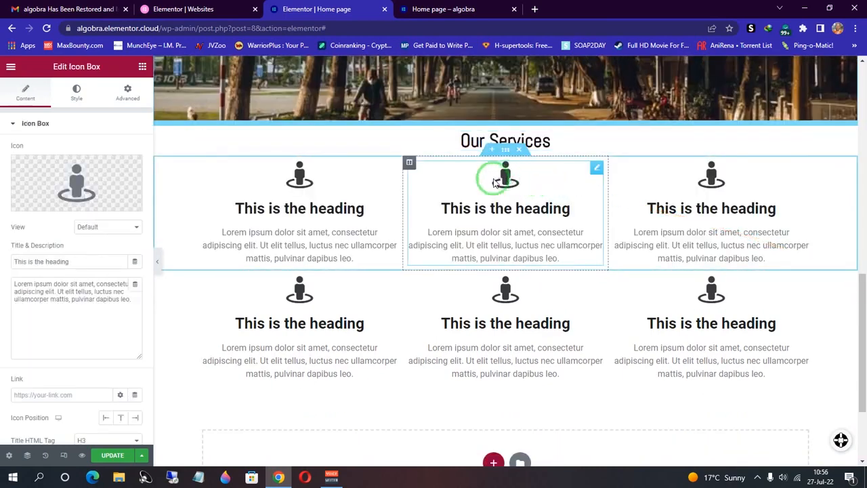
click(78, 184)
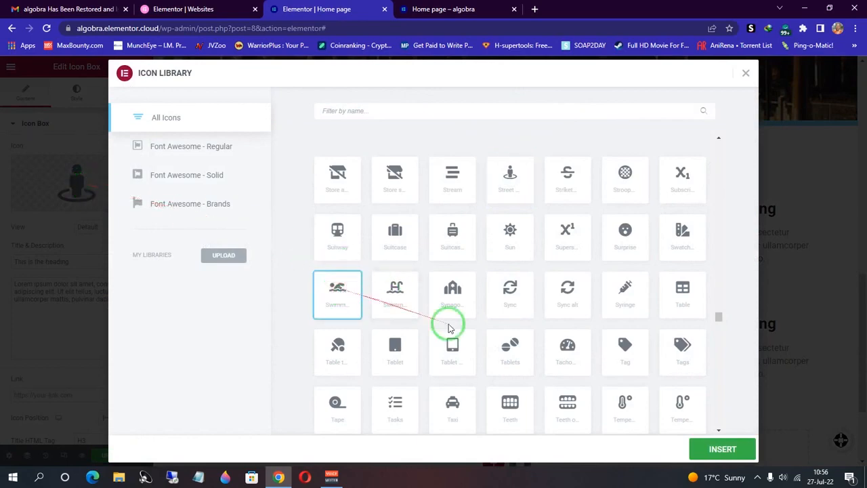
click(724, 455)
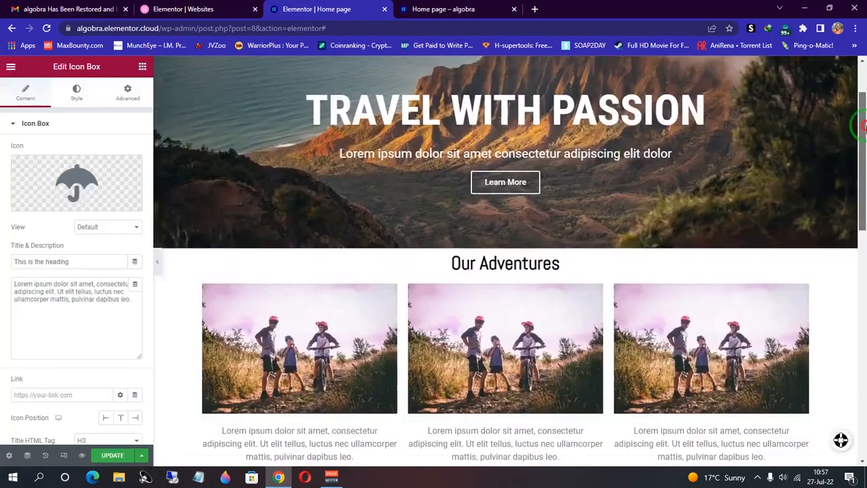
- Check the two rows of icon boxes under "Our Services" and view the page preview
drag(863, 129, 864, 325)
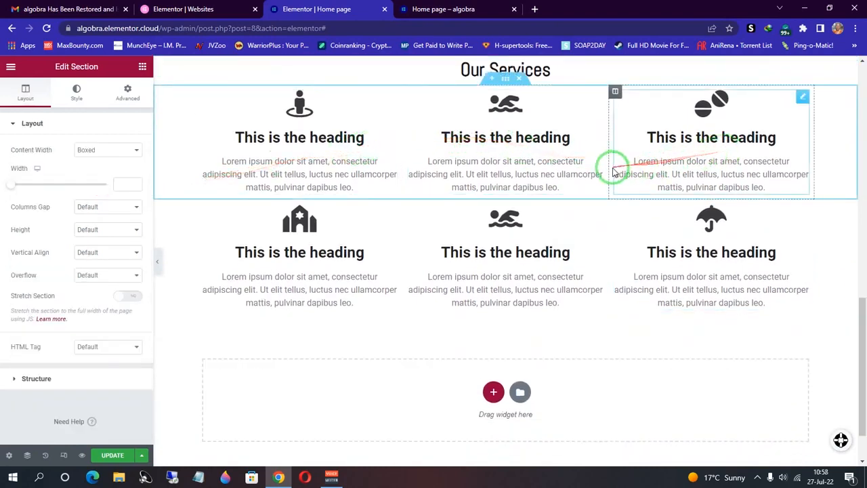
click(126, 185)
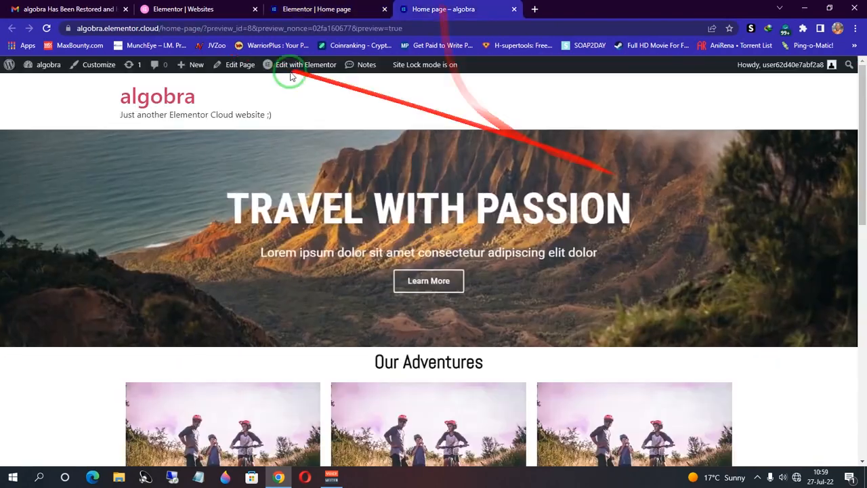
- Update the page and check the "Our Services" section in the preview before returning to the editor
click(268, 281)
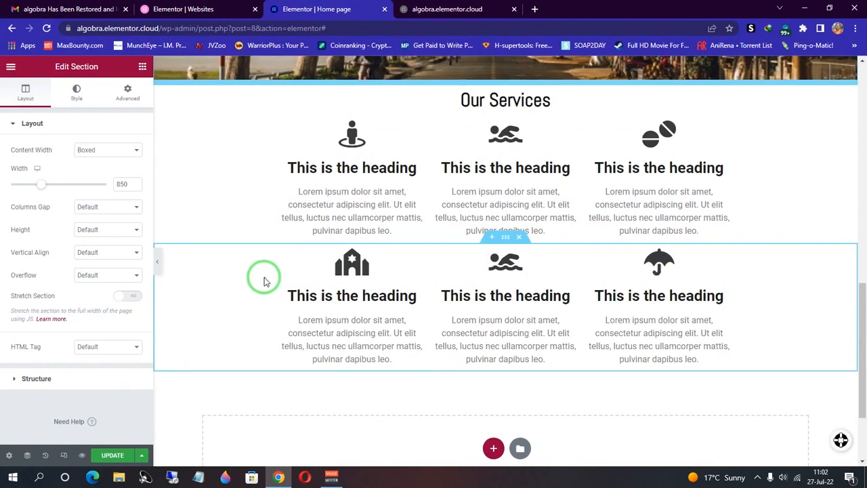
click(113, 455)
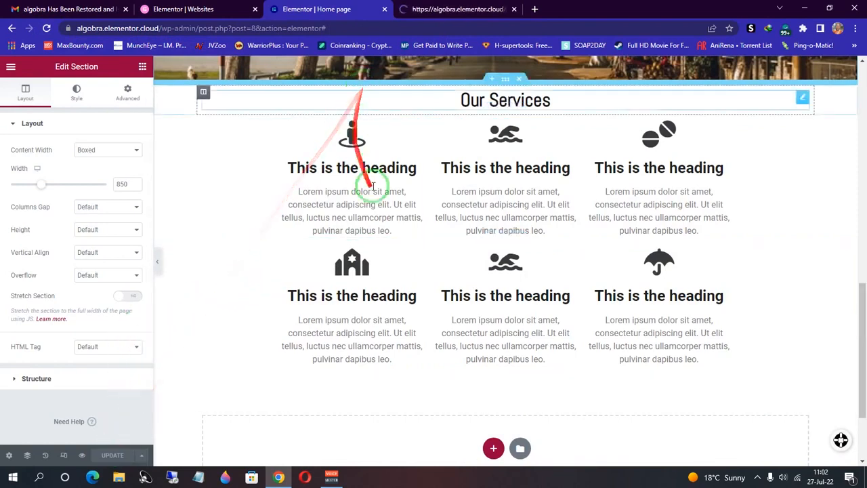
click(453, 8)
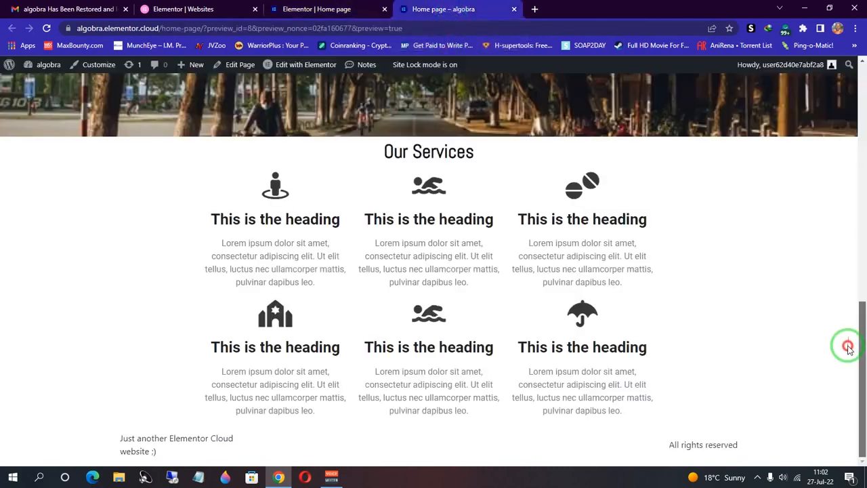
mouse_move(848, 350)
mouse_down()
mouse_move(854, 199)
mouse_move(863, 175)
mouse_move(835, 346)
mouse_up()
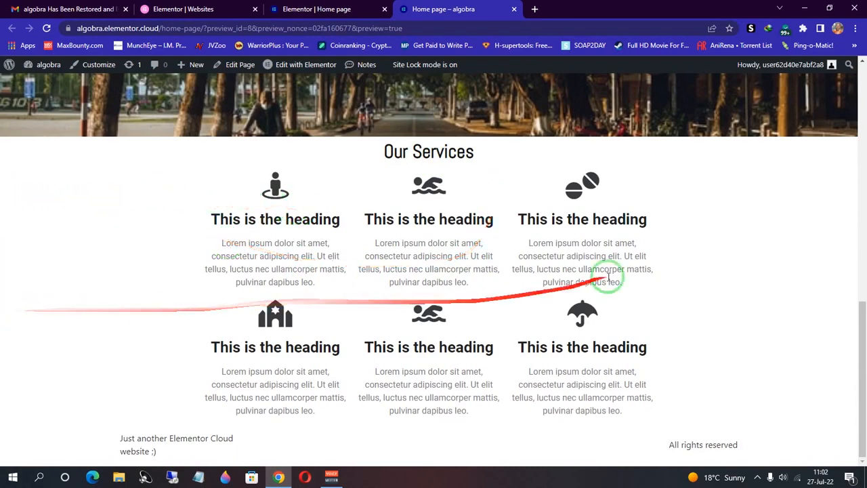
key(ctrl+shift+Tab)
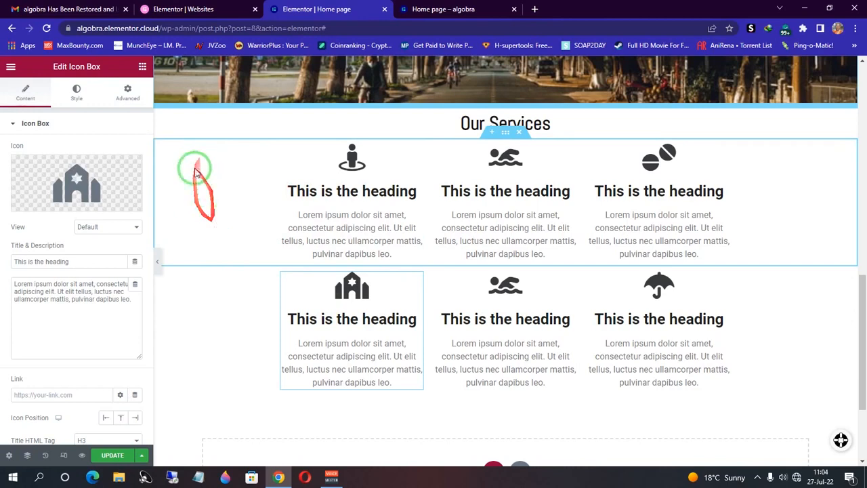
- Move the three second-row icon boxes beneath the matching boxes in the first row's columns
drag(325, 299, 325, 248)
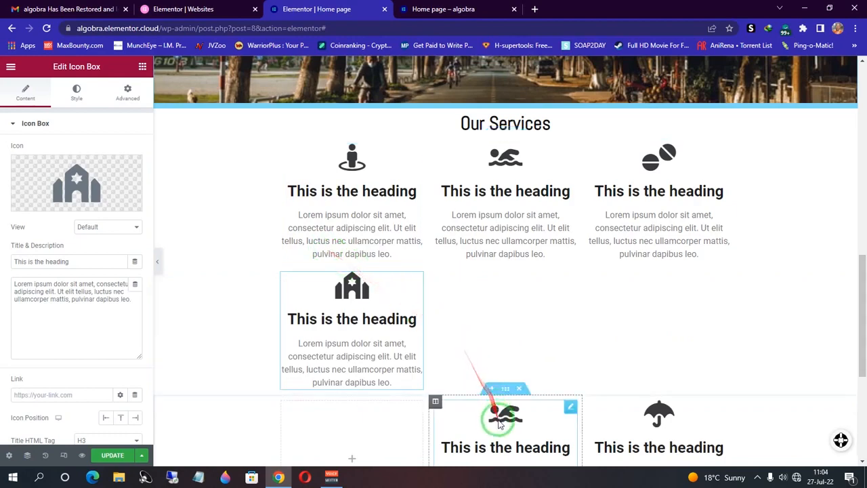
drag(500, 427, 499, 340)
drag(860, 298, 369, 262)
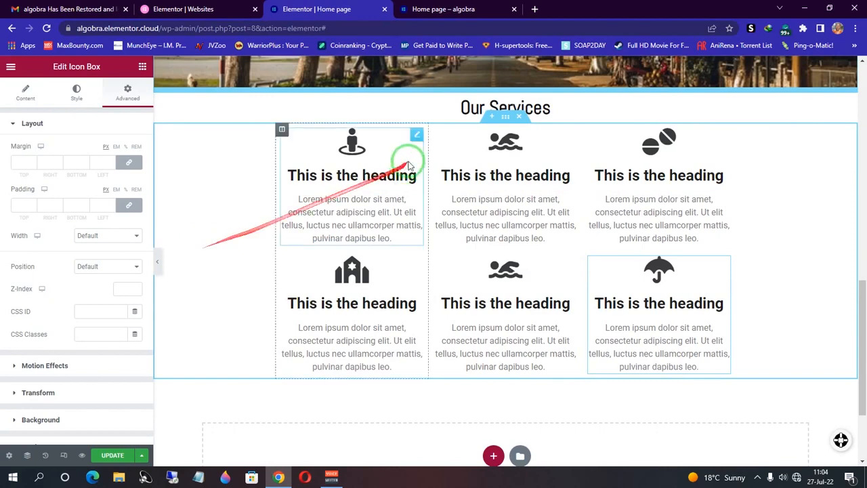
- Give the icon box section a classic background in bright blue
right_click(505, 120)
click(509, 129)
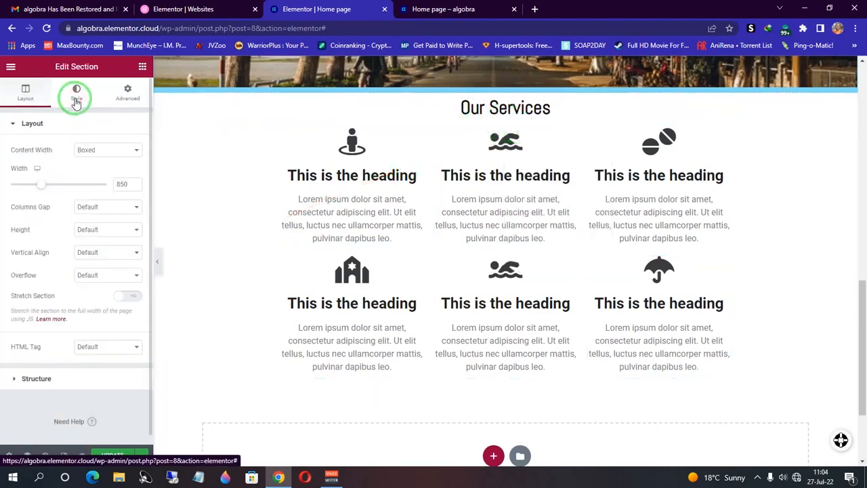
click(76, 98)
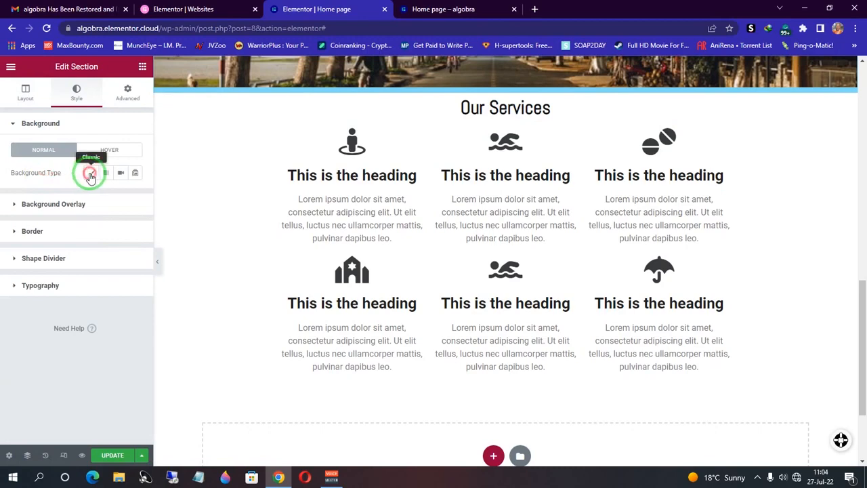
click(90, 174)
click(135, 196)
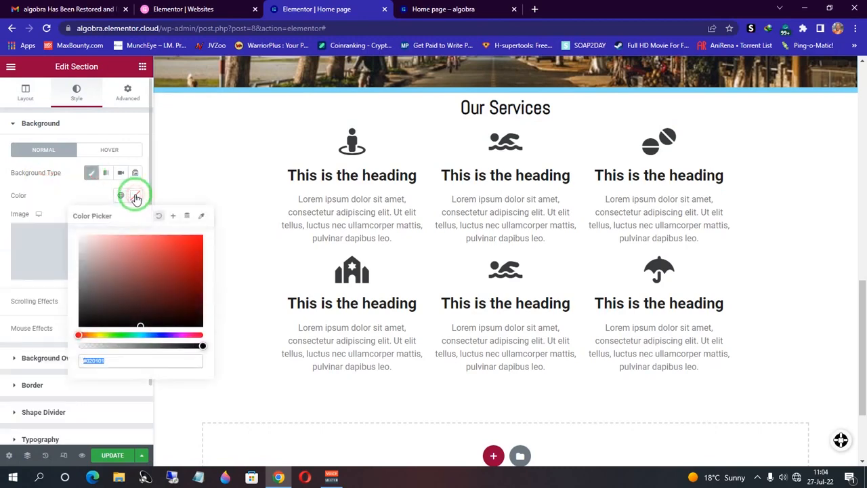
click(149, 286)
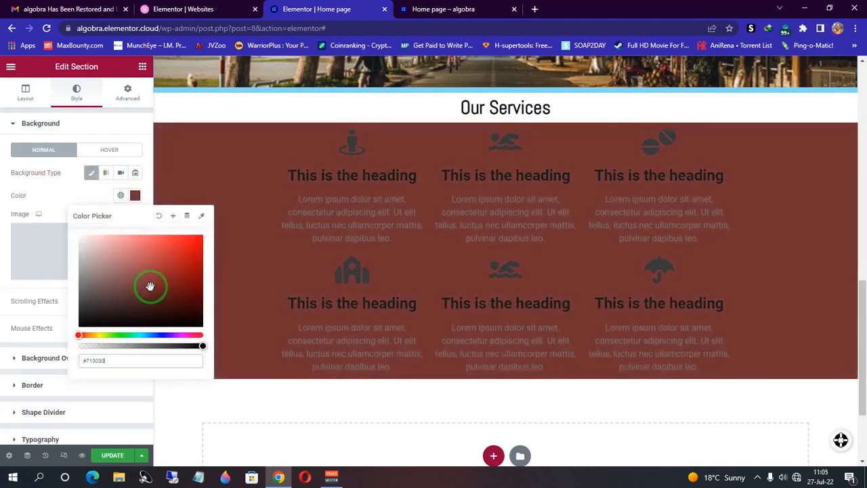
click(149, 332)
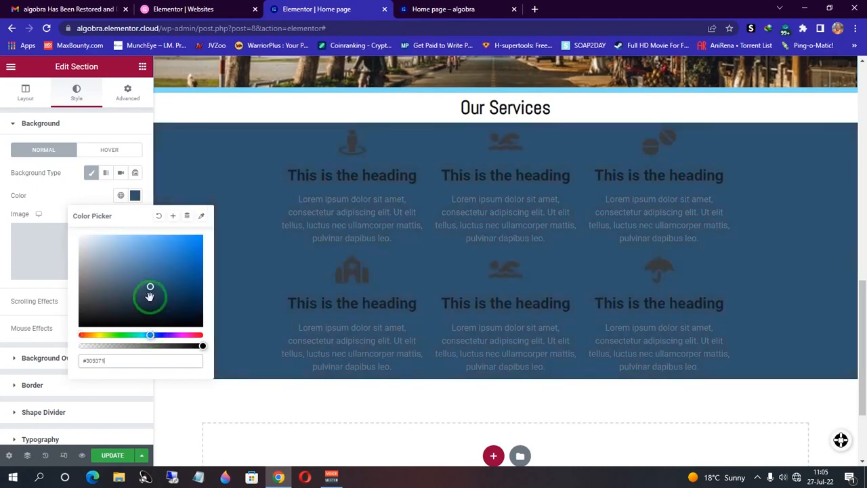
drag(150, 294, 287, 205)
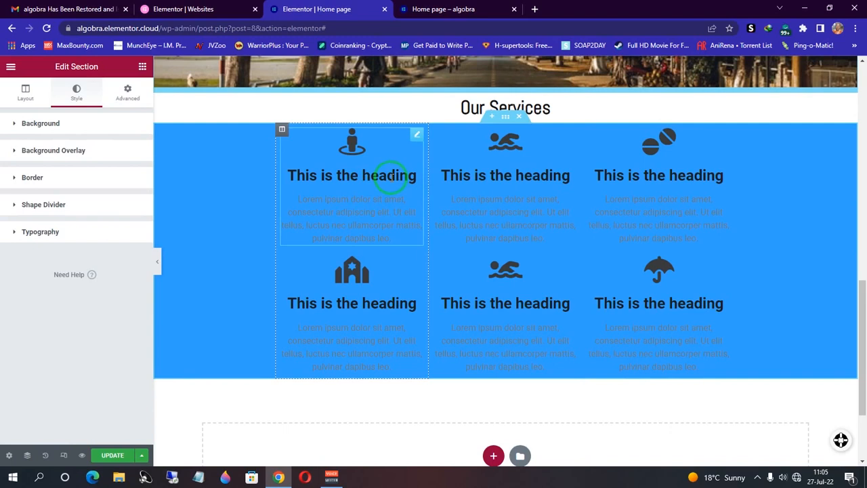
- Change the icons in the service boxes to near-white, using primary color #EFFBFF for the person icon
click(381, 174)
click(352, 174)
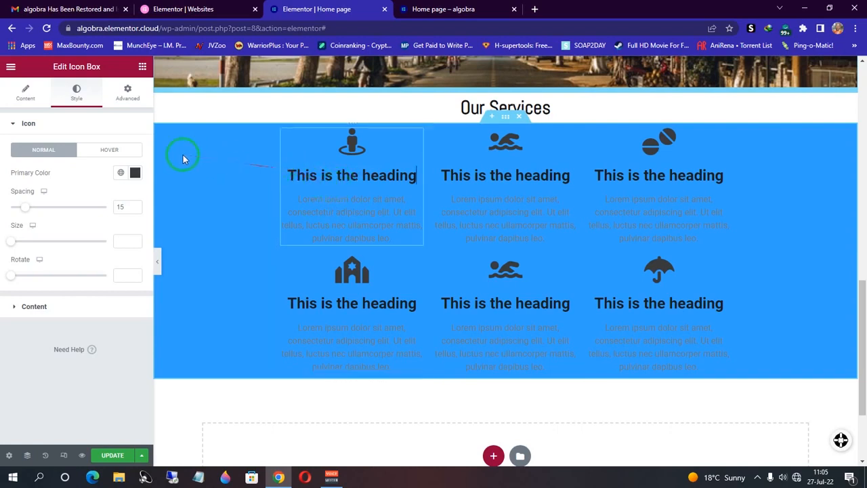
click(135, 174)
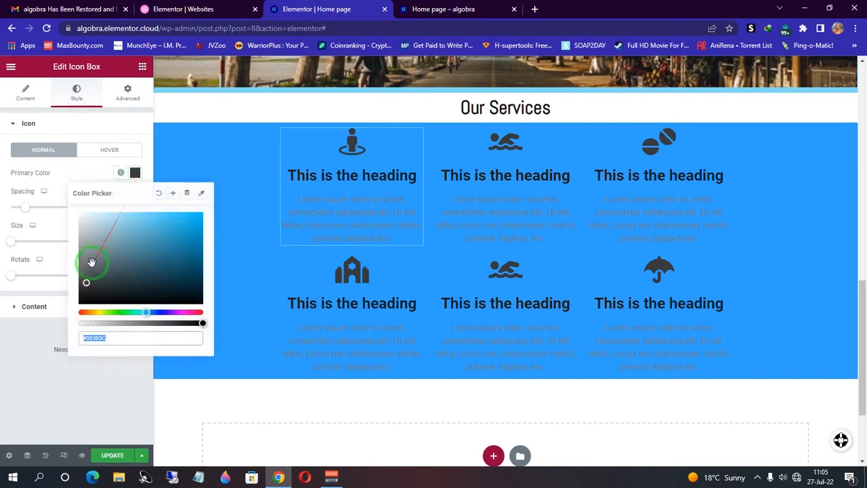
drag(86, 284, 86, 212)
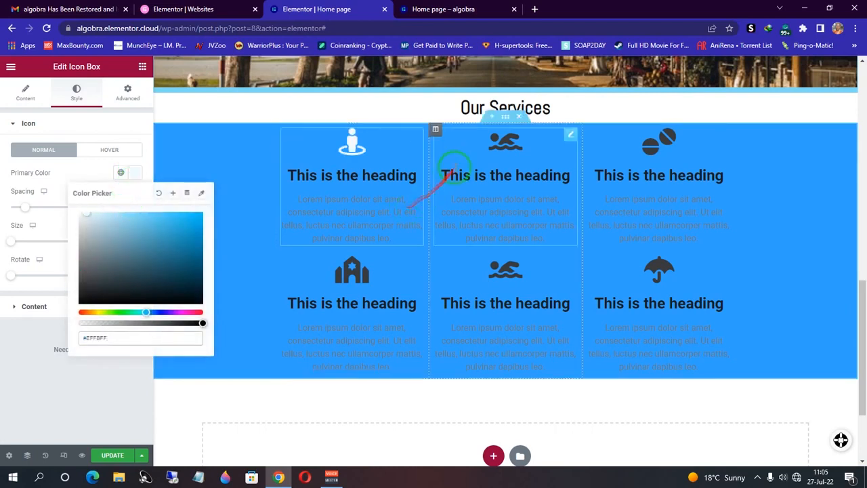
click(505, 148)
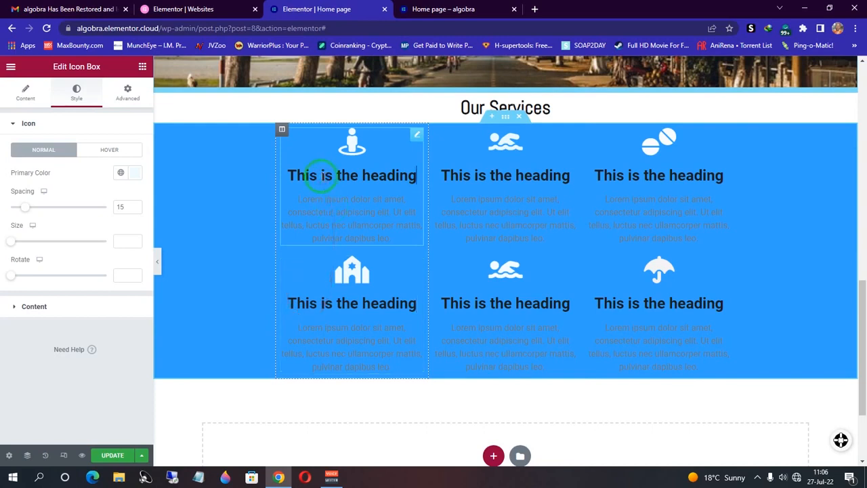
- Change the title and description text of the icon boxes to near-white
click(17, 308)
click(136, 280)
drag(116, 322, 78, 310)
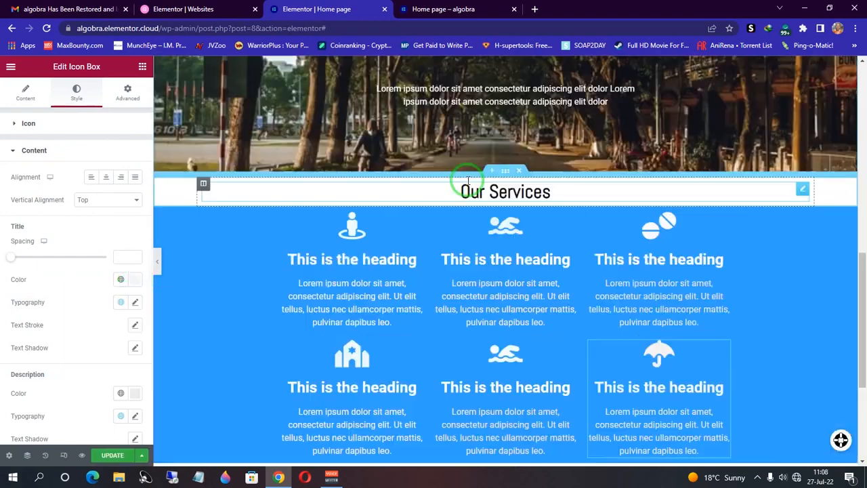
- Set the "Our Services" heading section to a classic background sampled from the icon boxes' blue, #2FA0FF
click(499, 197)
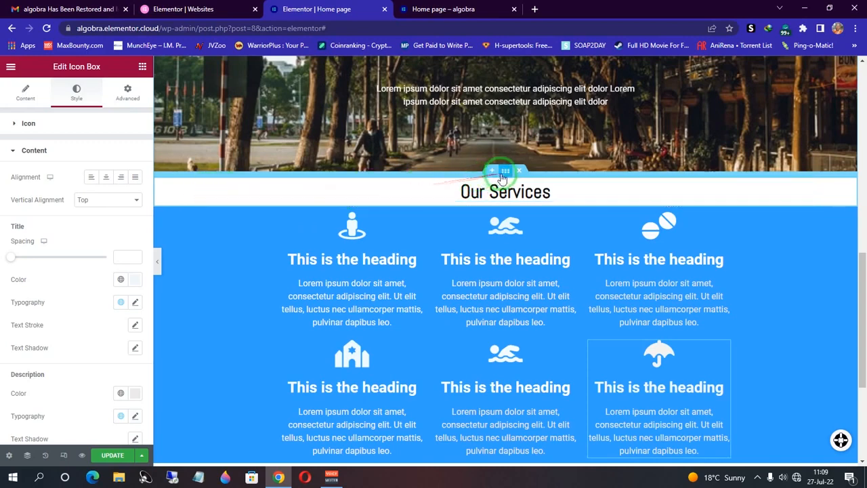
click(504, 175)
click(77, 96)
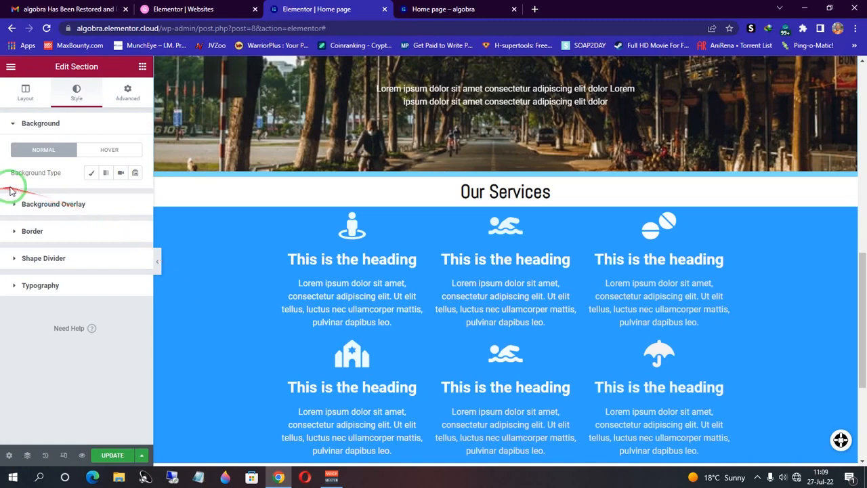
click(93, 174)
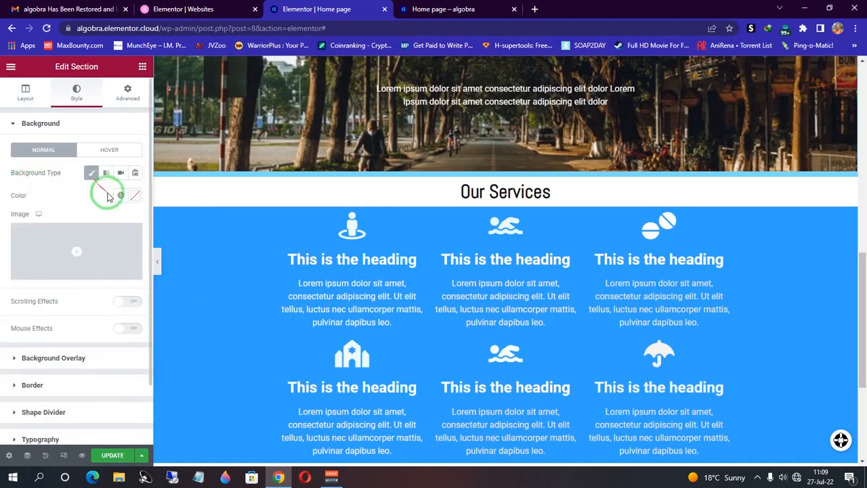
click(135, 195)
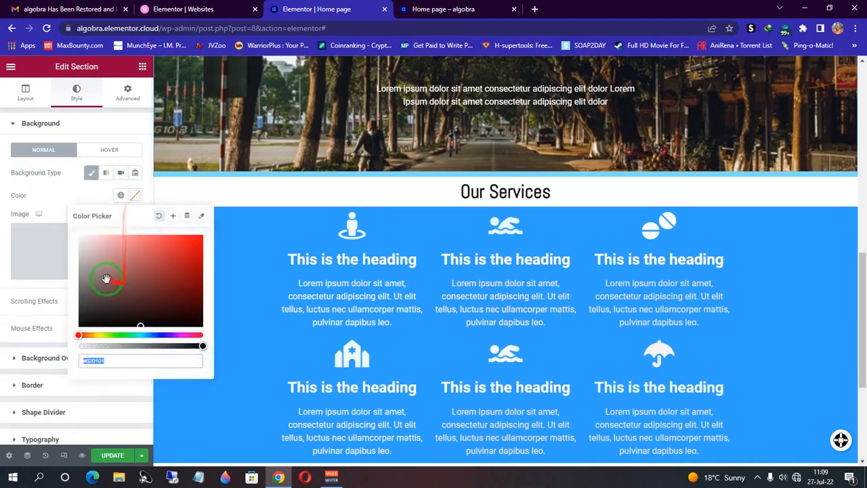
click(201, 217)
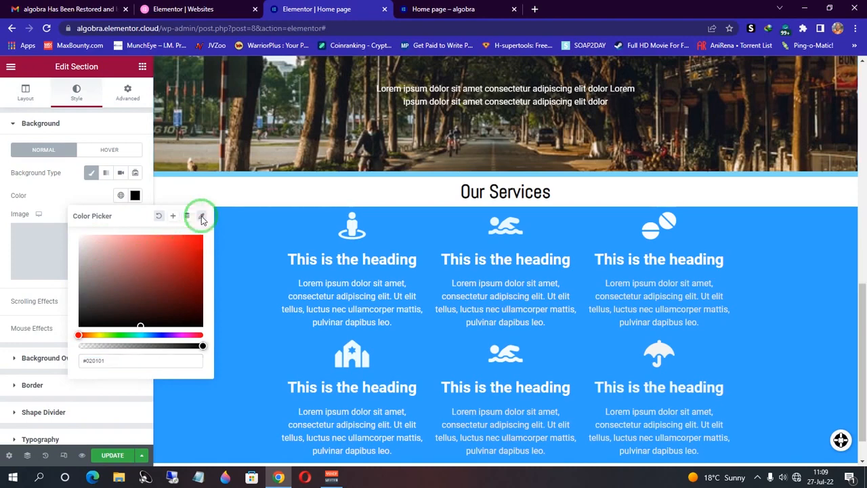
click(133, 197)
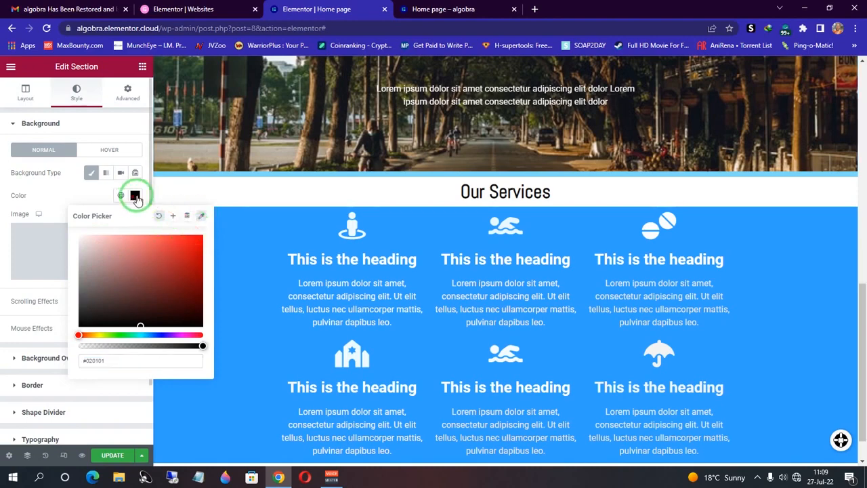
click(235, 235)
click(201, 215)
click(264, 235)
- Change the "Our Services" heading's text color to a very light grey and update the page
click(472, 192)
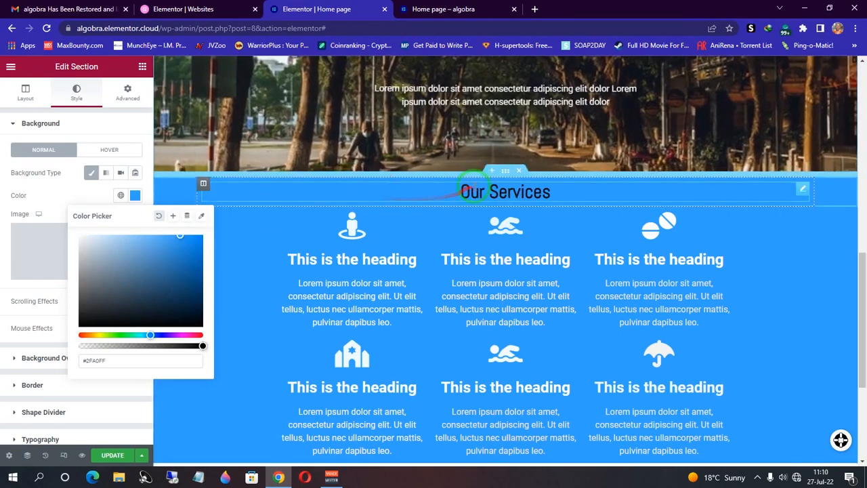
click(438, 315)
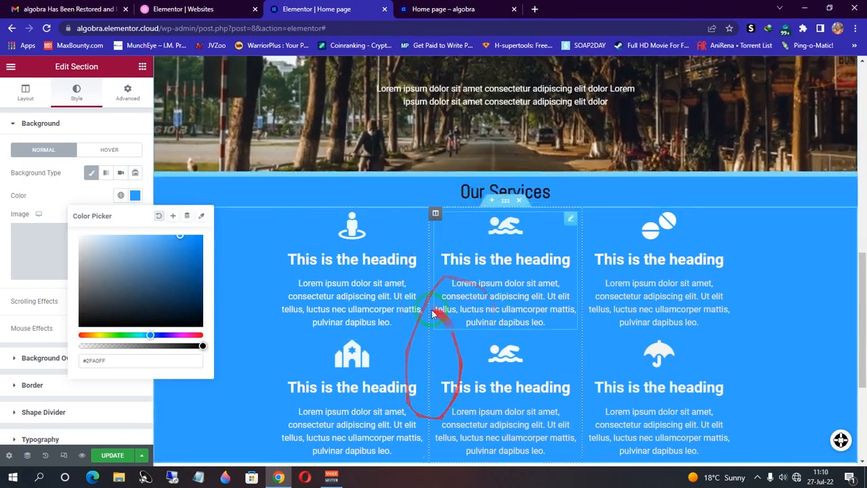
click(464, 195)
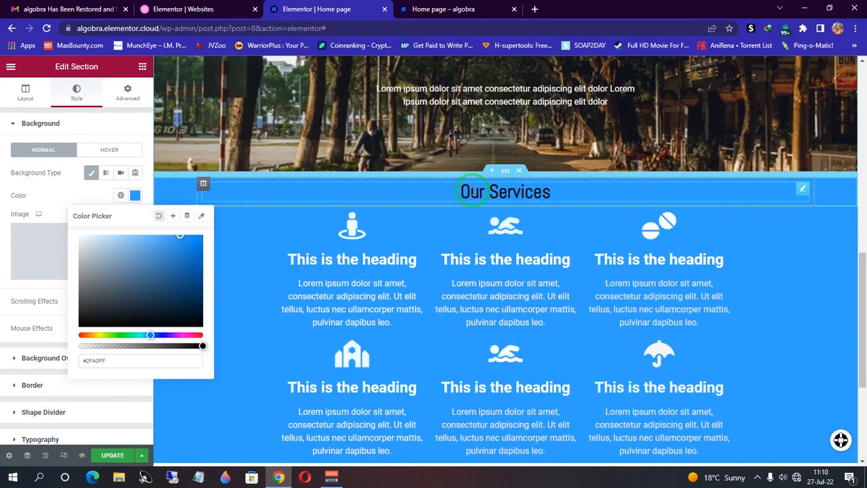
click(77, 95)
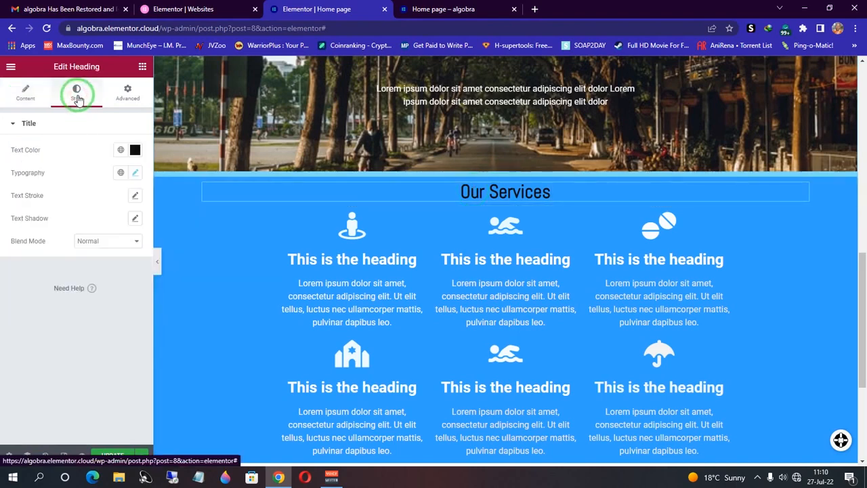
click(135, 150)
click(96, 242)
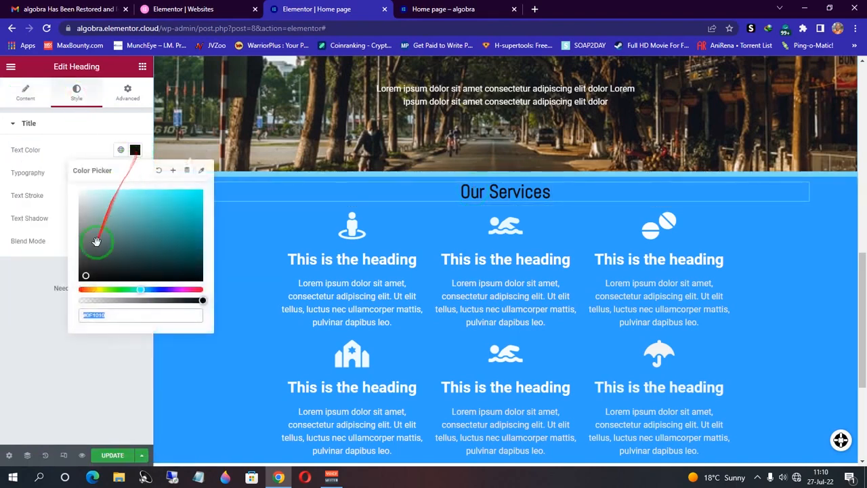
drag(89, 264, 82, 203)
click(110, 455)
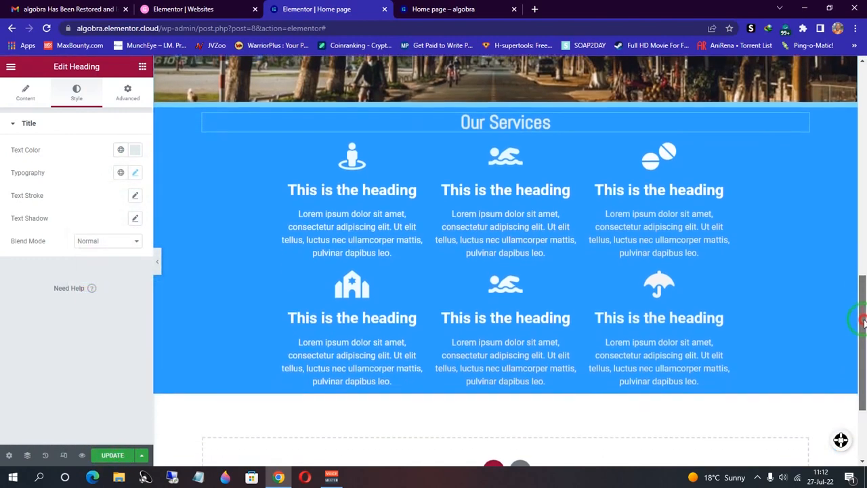
- Review the blue "Our Services" section in the editor and the whole home page in the preview
drag(863, 321, 863, 303)
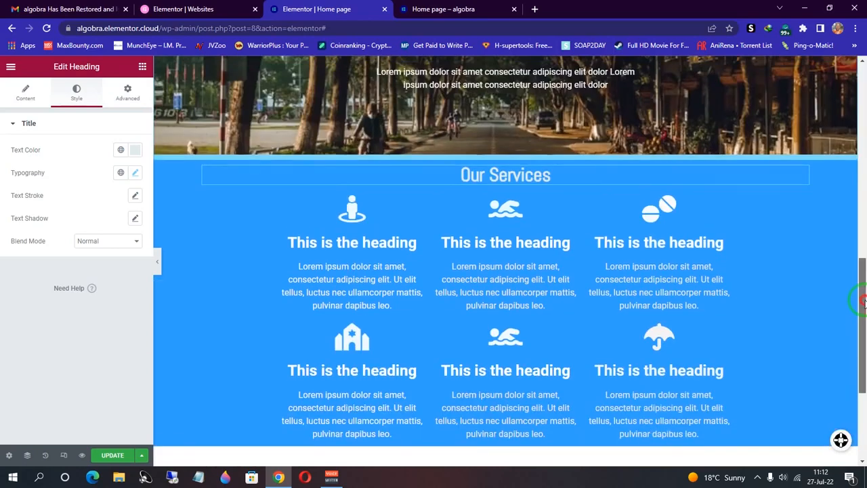
drag(863, 303, 863, 363)
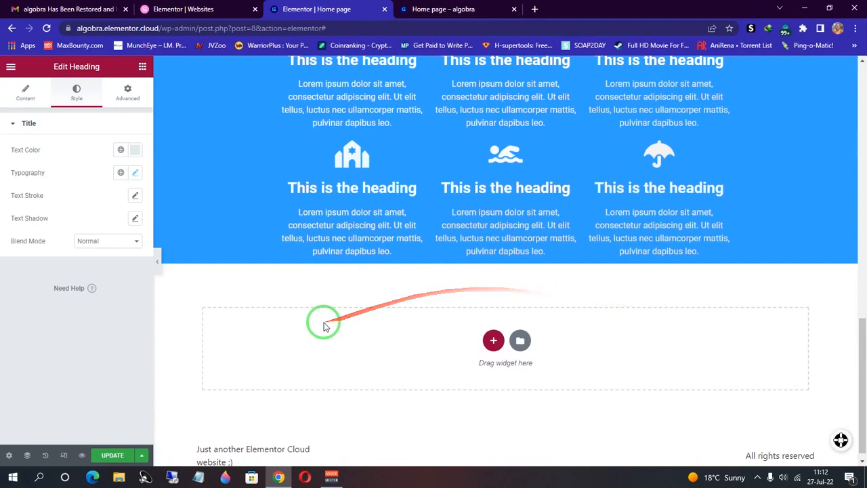
click(82, 455)
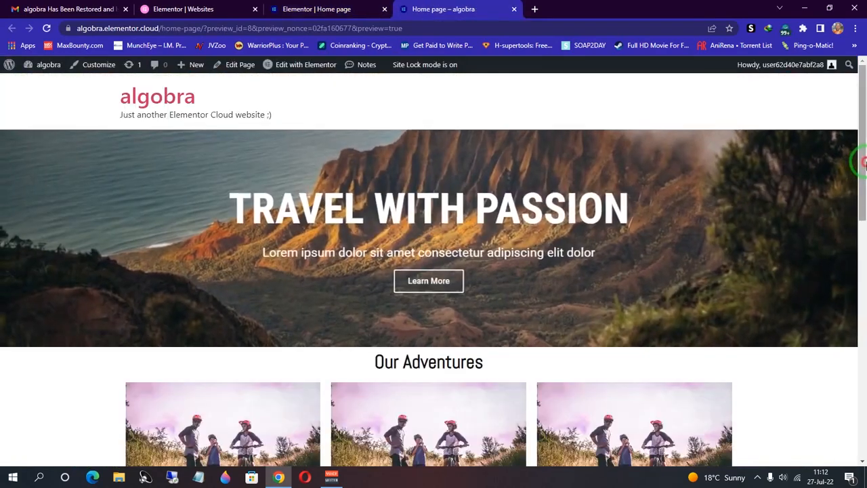
drag(863, 215, 863, 138)
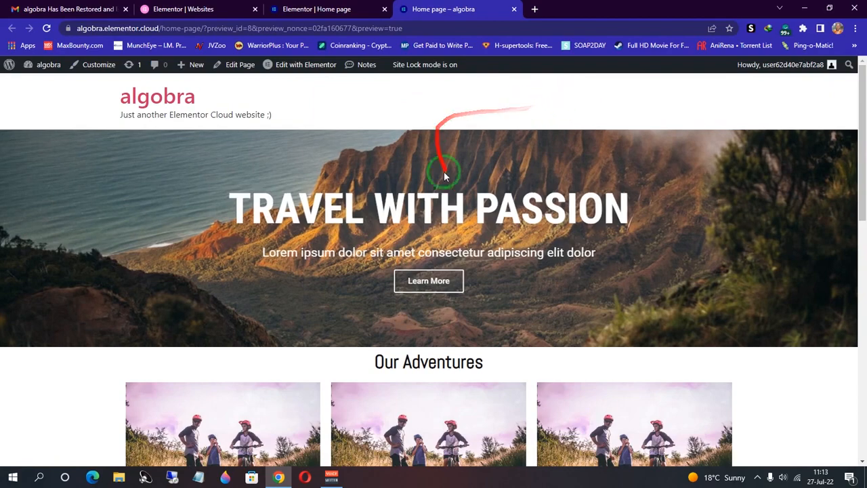
drag(861, 128, 864, 329)
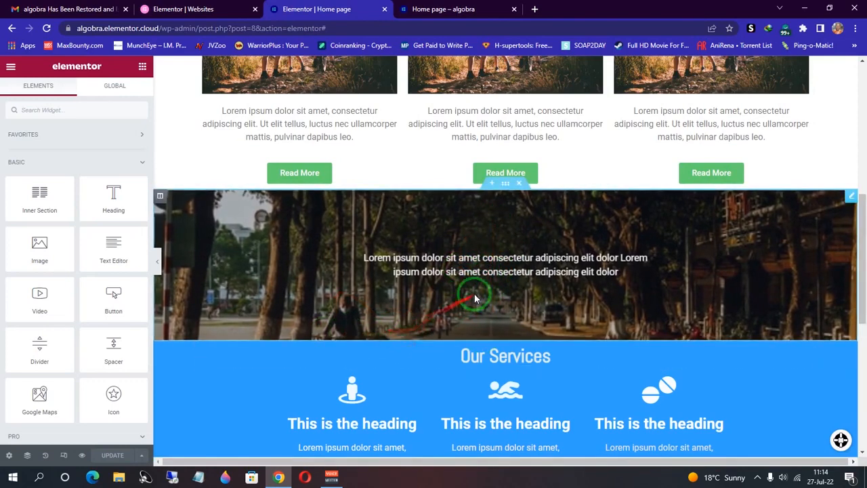
- Unlink the padding of the street banner's call to action, set its top and bottom padding to 100 px, and update the page
click(492, 270)
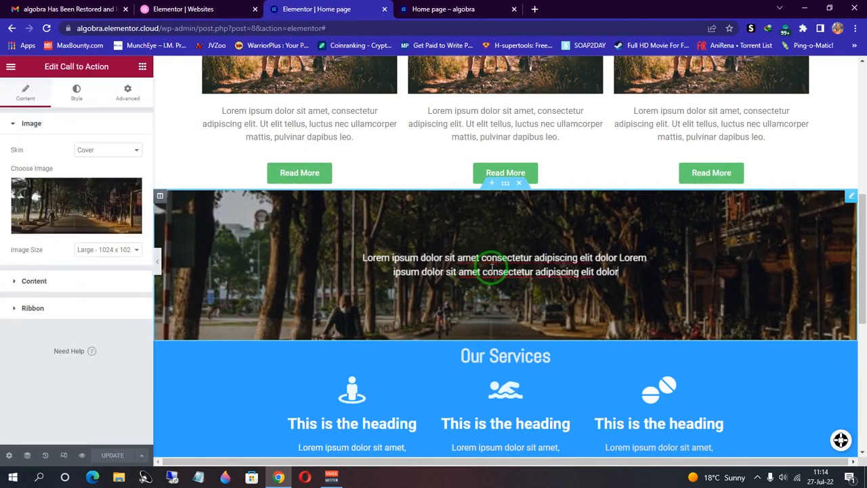
click(76, 96)
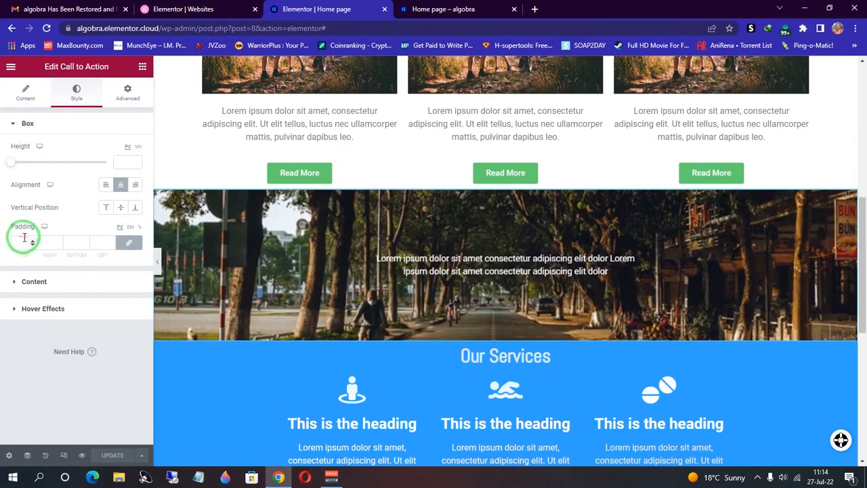
click(130, 244)
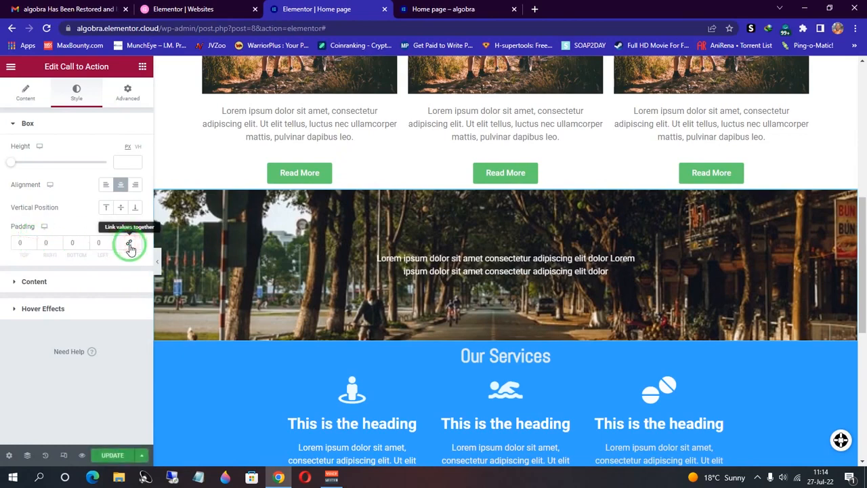
click(37, 244)
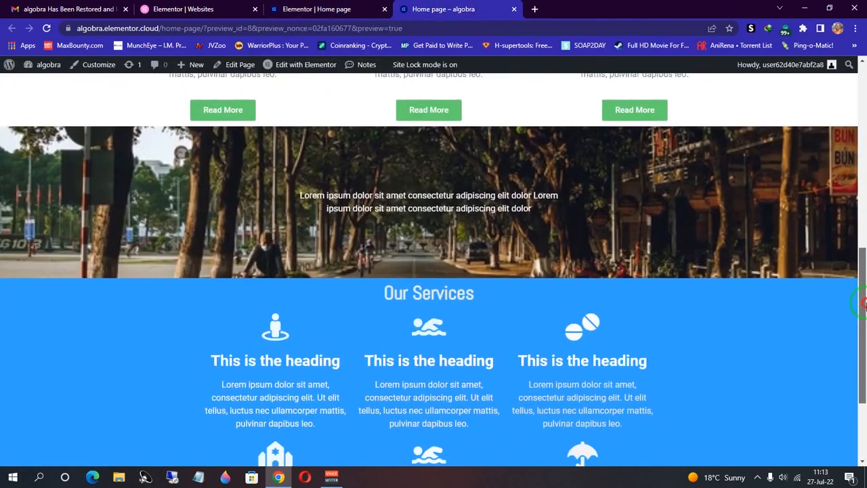
drag(861, 335, 862, 271)
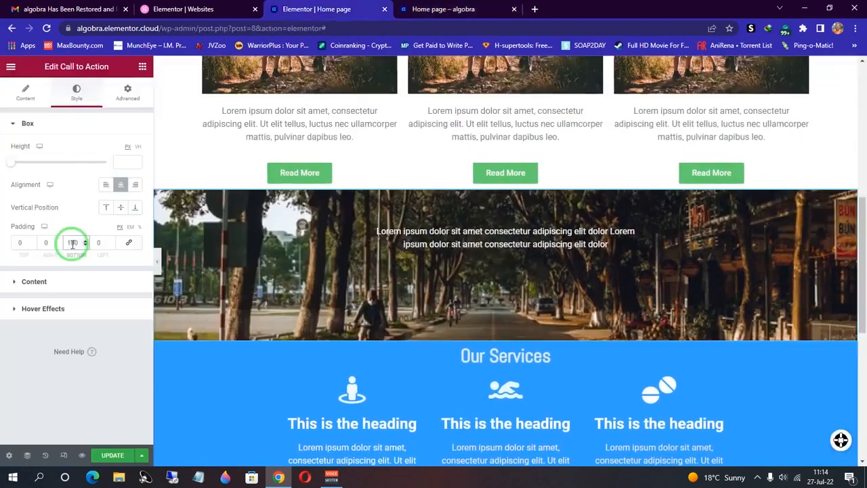
click(36, 245)
click(23, 242)
text(100)
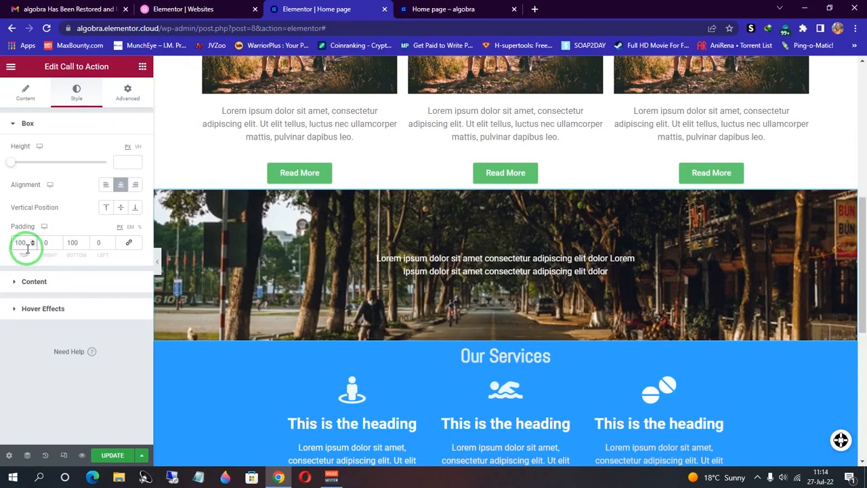
click(107, 457)
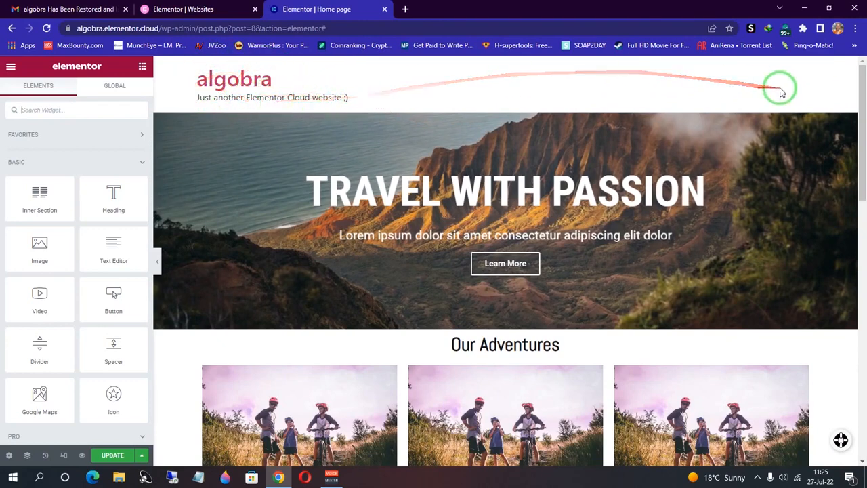
- Open the header options in the site settings and hide the tagline
drag(863, 118, 861, 64)
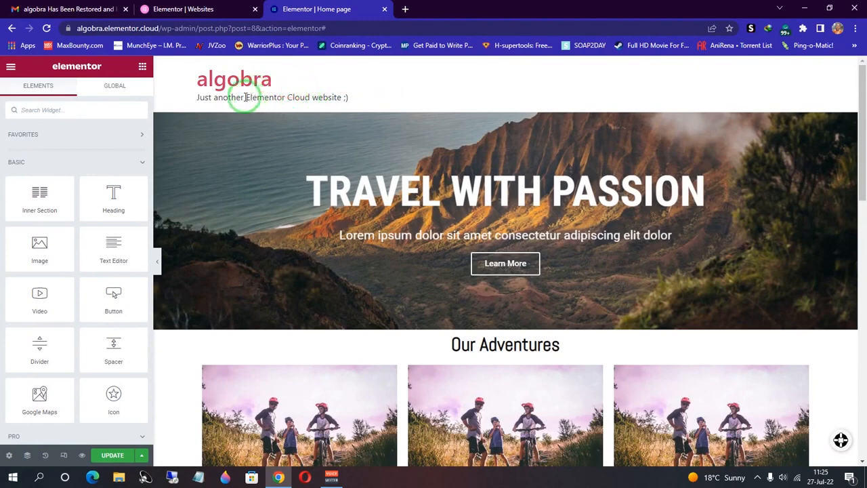
click(10, 68)
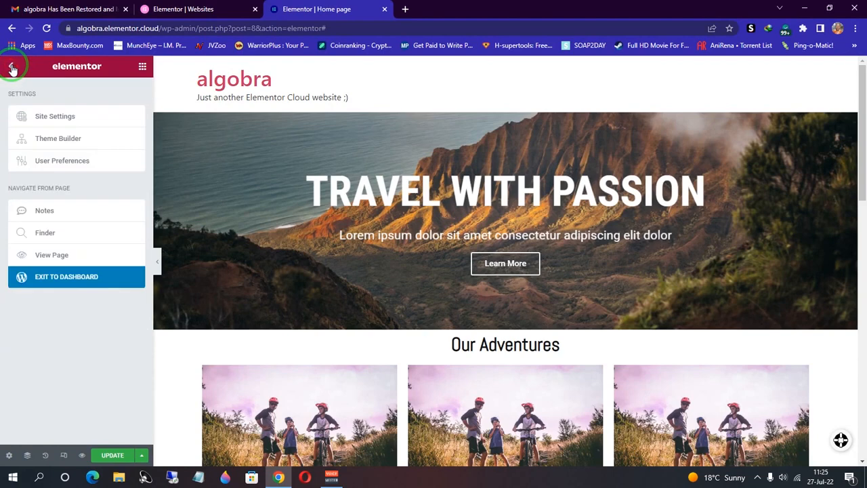
click(45, 116)
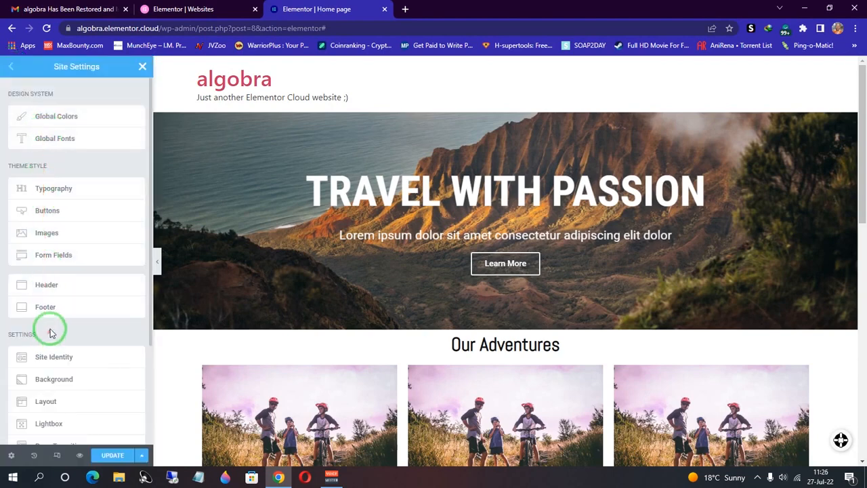
click(48, 285)
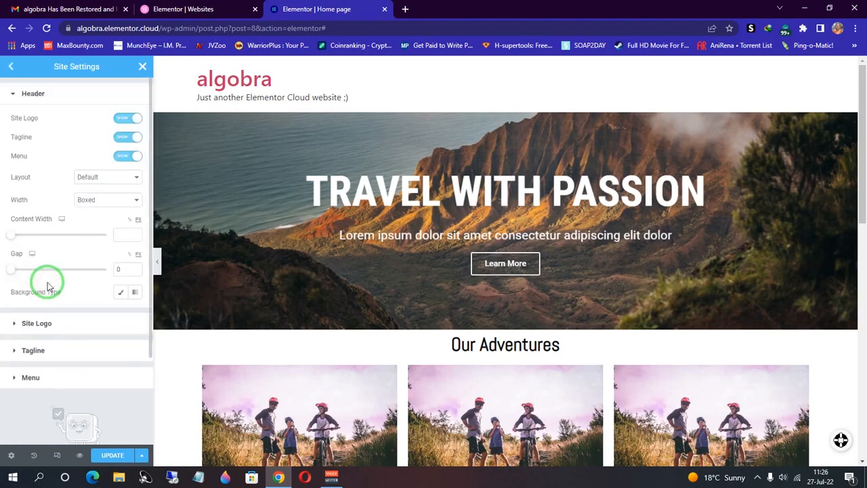
click(136, 139)
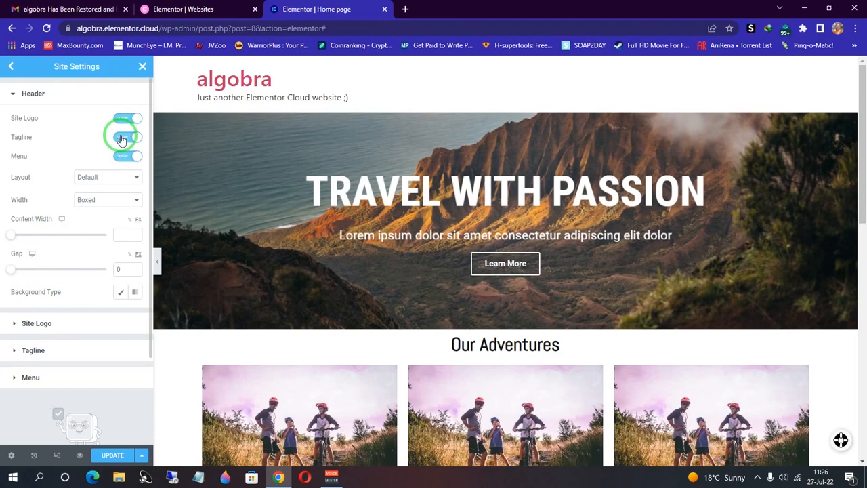
click(122, 138)
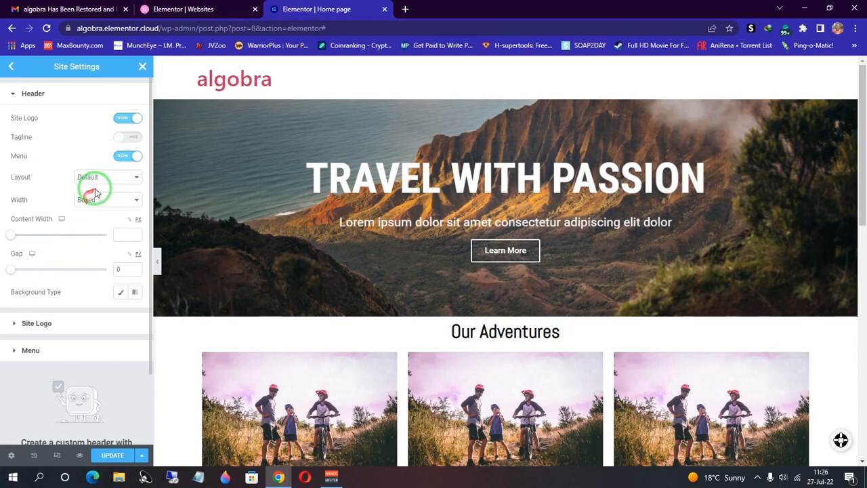
- Check the type options for the header's site logo and keep Title
click(15, 325)
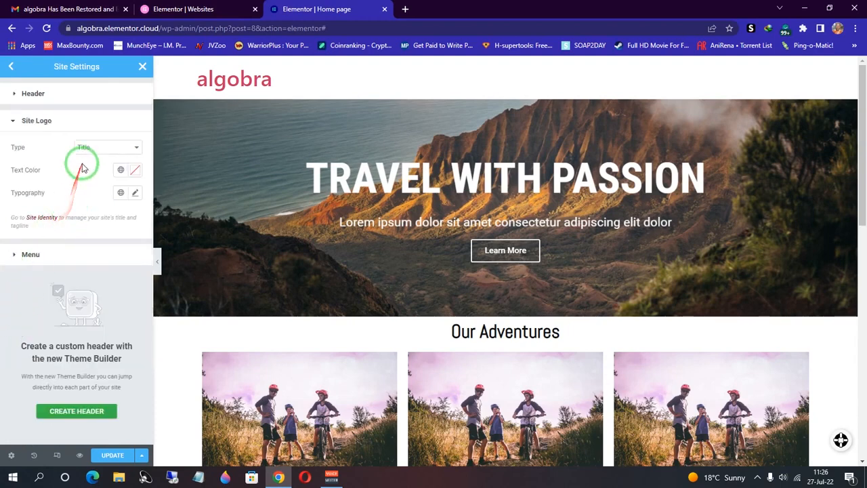
click(101, 149)
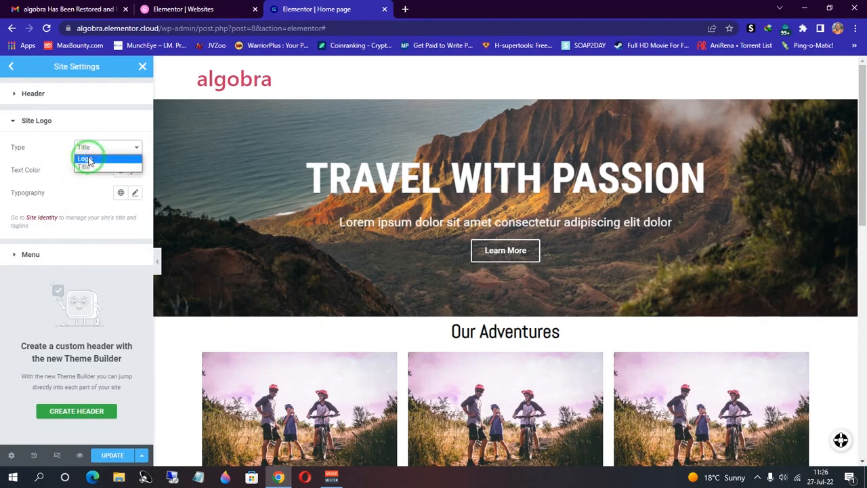
click(86, 166)
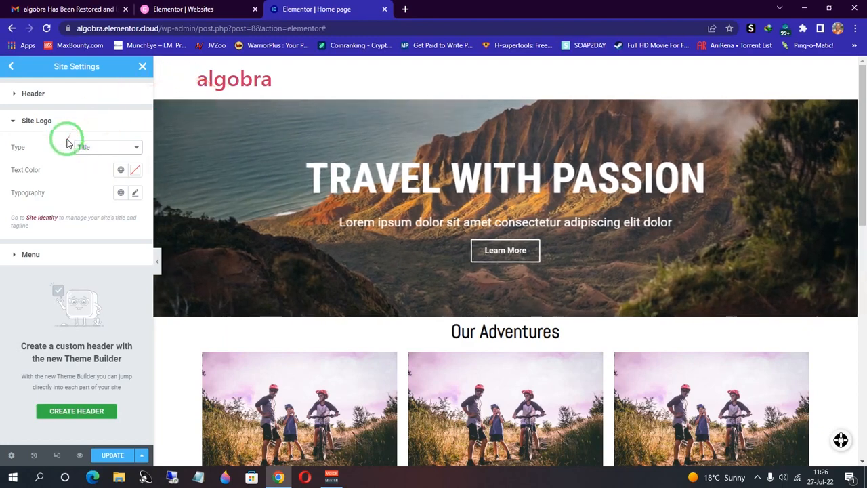
click(13, 120)
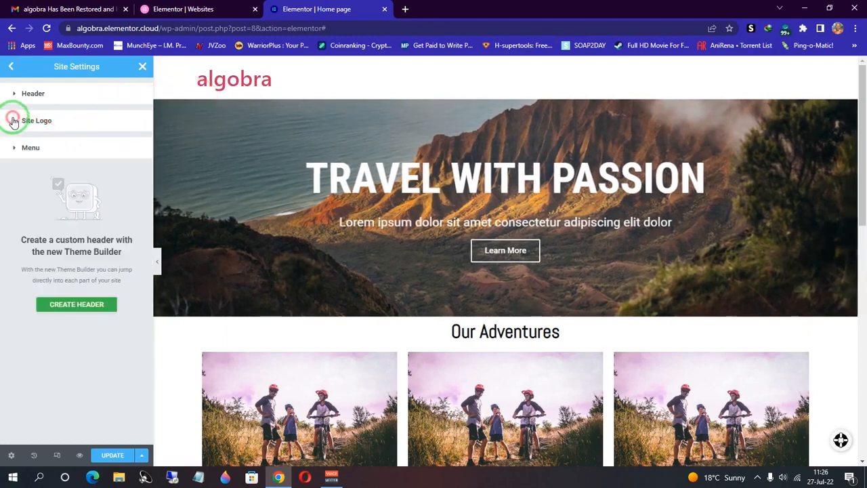
- Open the footer options in the site settings and hide the footer's site logo and tagline
click(12, 68)
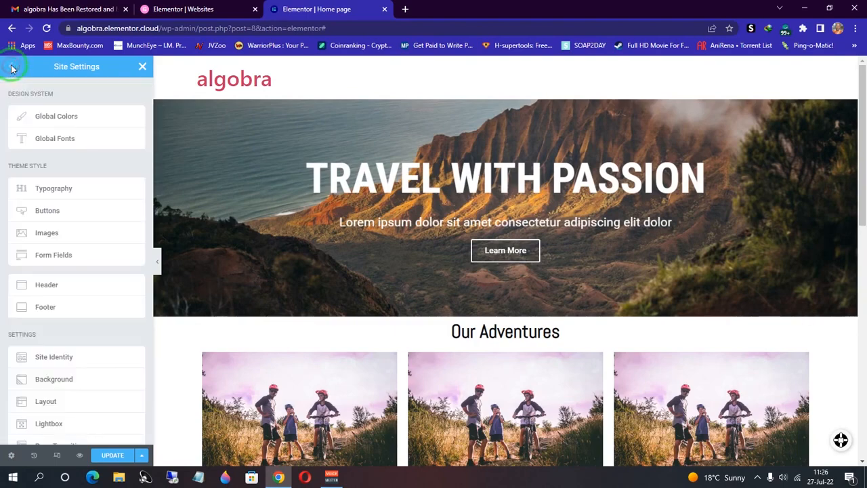
click(53, 308)
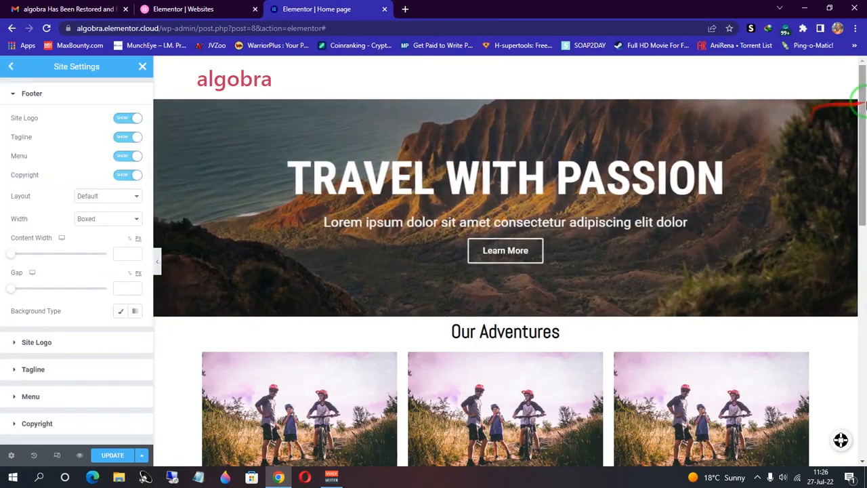
drag(863, 132, 595, 418)
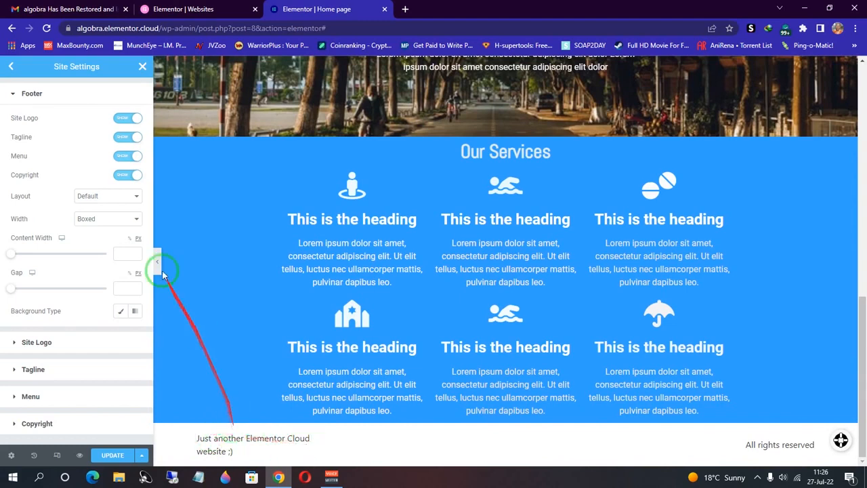
click(122, 119)
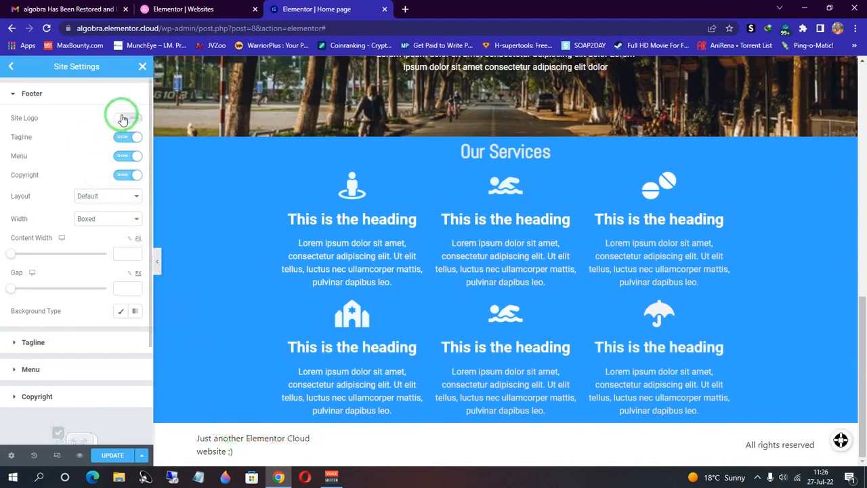
click(123, 138)
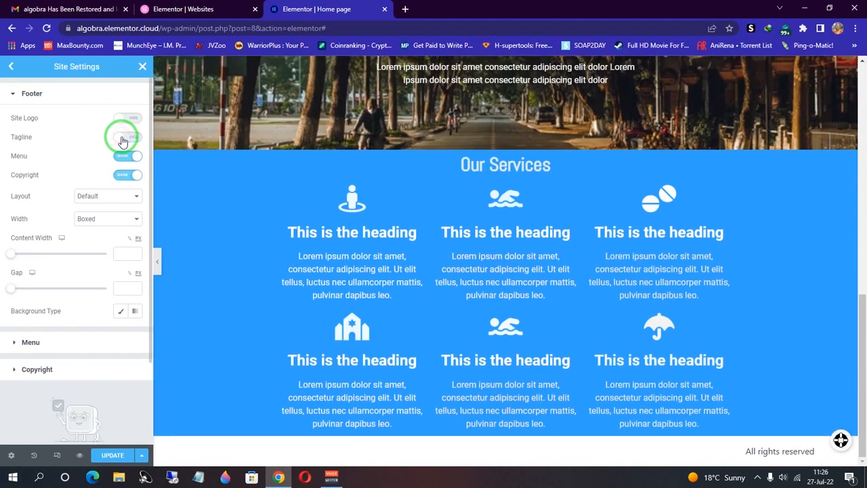
- Change the footer's copyright text to "All rights reserved 2022", update the site, and close the site settings
click(782, 454)
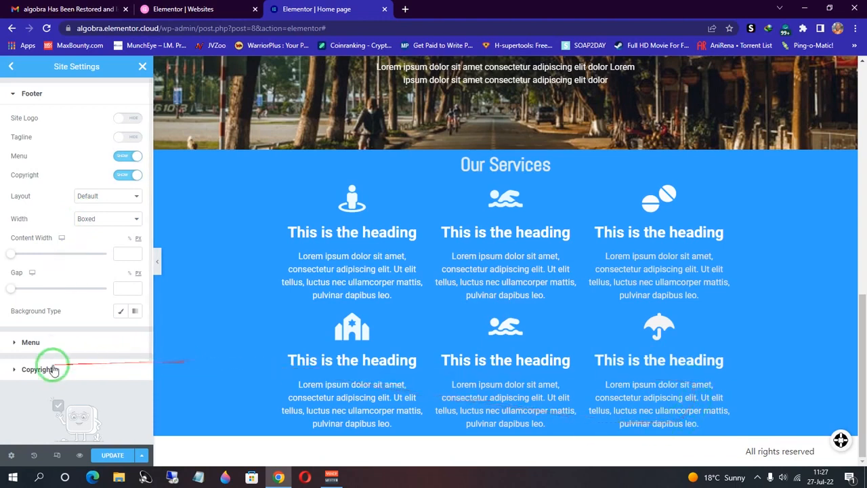
click(16, 370)
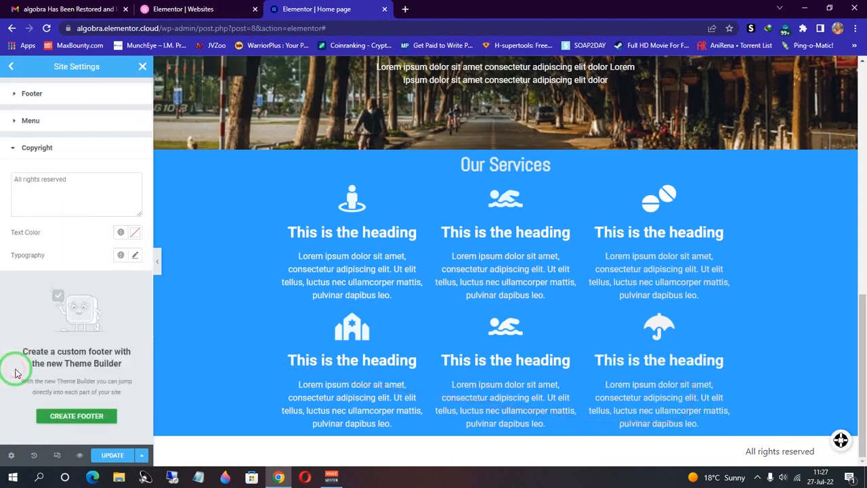
click(32, 178)
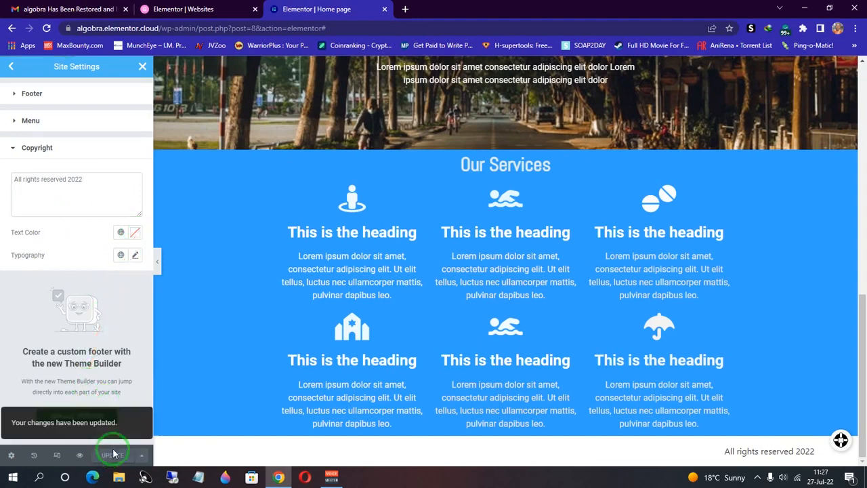
drag(861, 305, 861, 75)
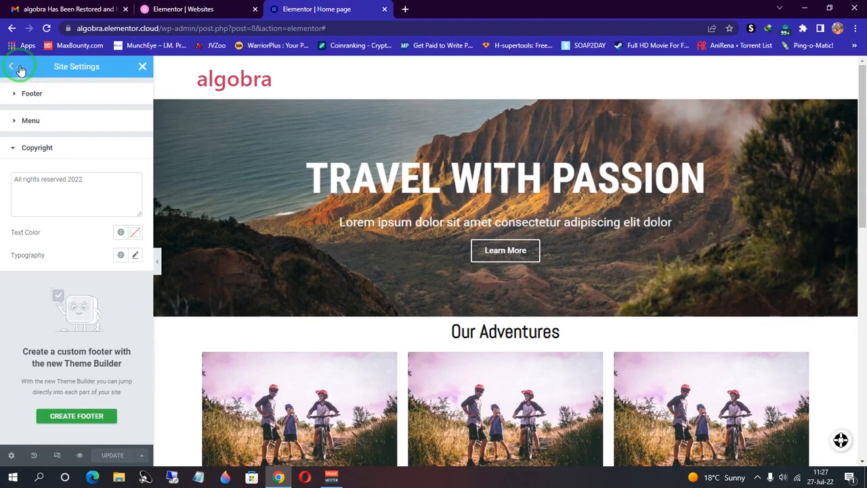
click(142, 67)
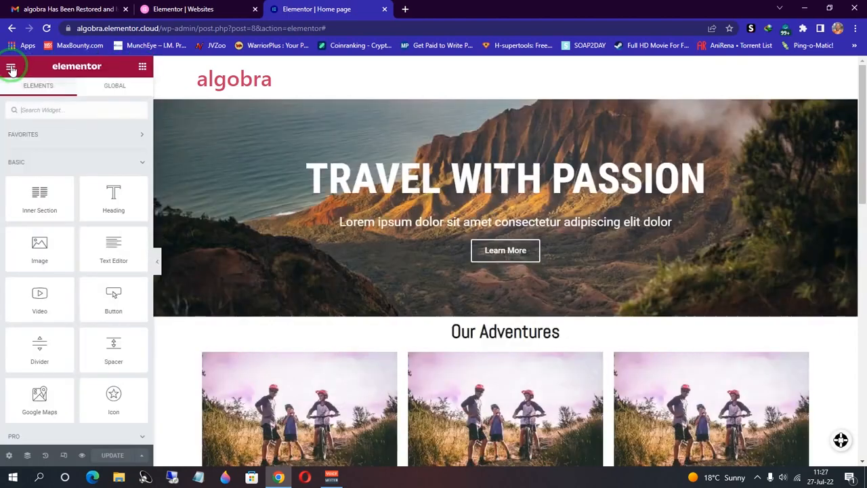
- Exit the editor to the WordPress dashboard and publish a new page titled "BLOG"
click(11, 68)
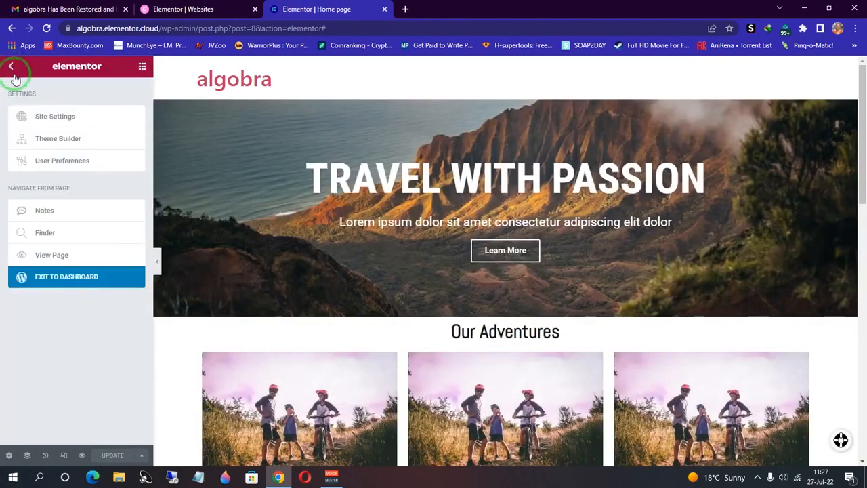
click(58, 277)
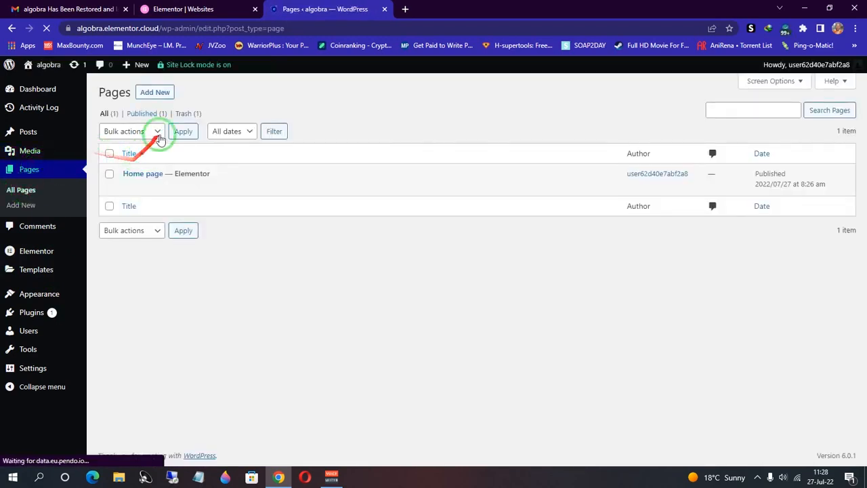
click(155, 95)
click(178, 163)
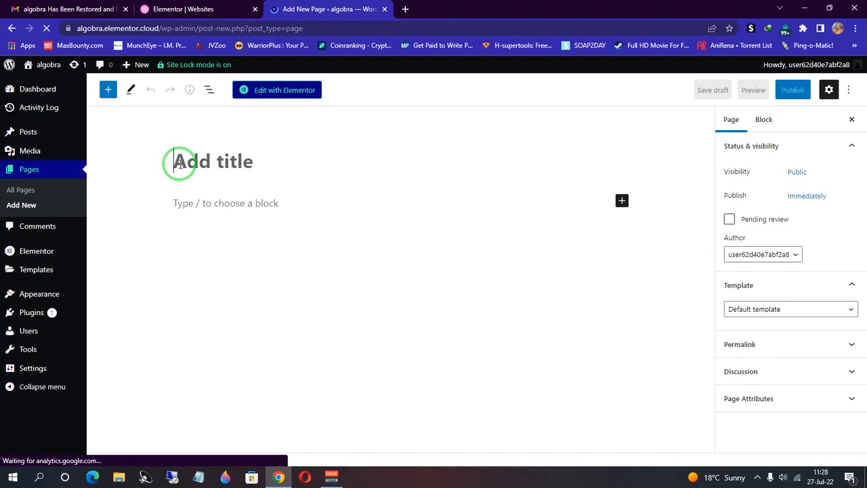
text(BLOG)
click(791, 95)
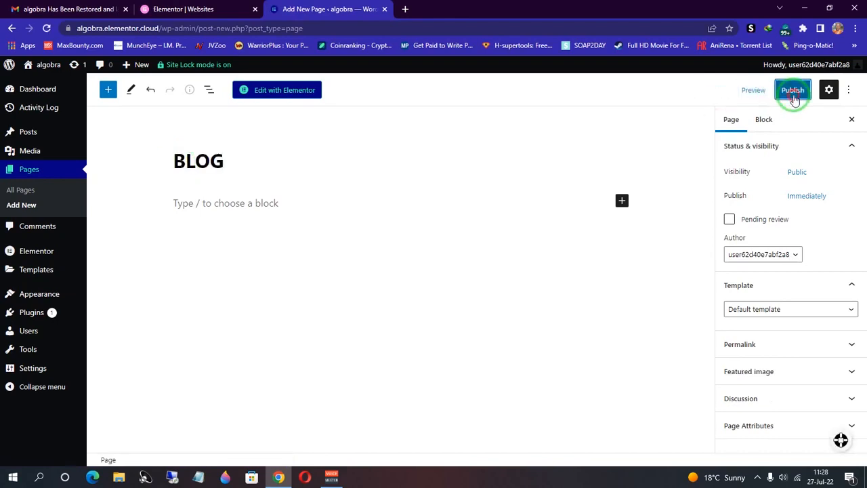
- Create and publish a new page titled "CONTACT US"
click(23, 204)
click(139, 157)
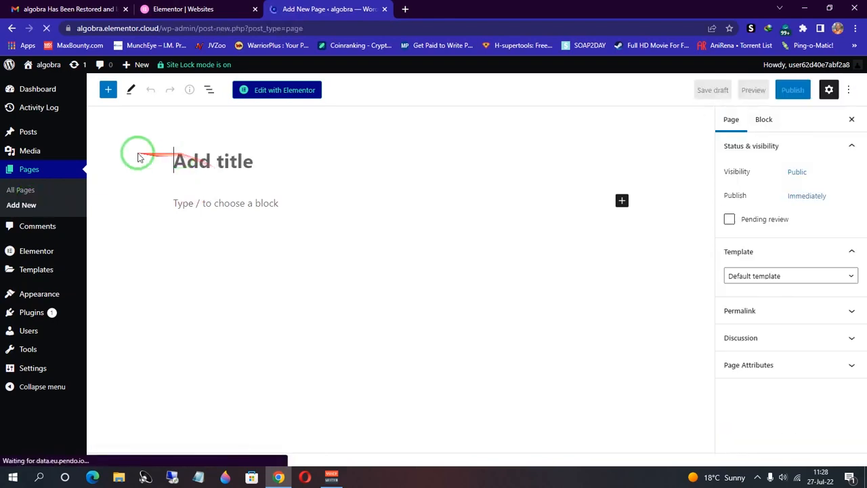
text(CONT)
text(ACT US)
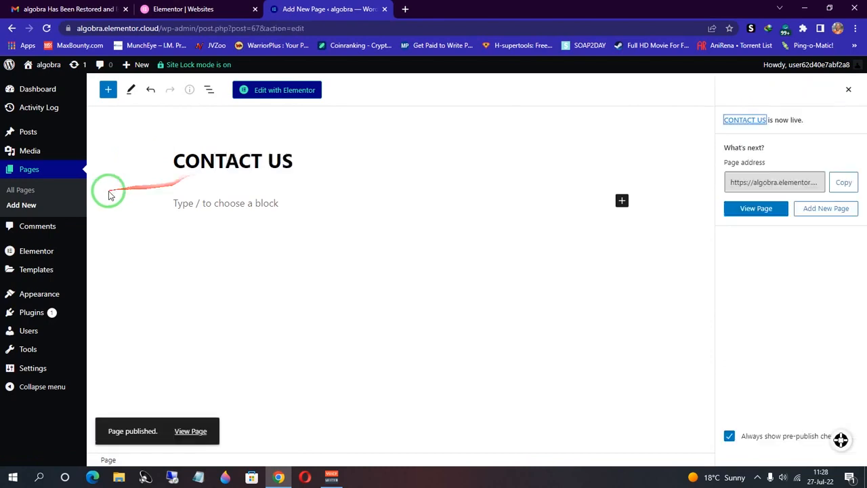
- Create and publish a new page titled "ABOUT US"
click(31, 206)
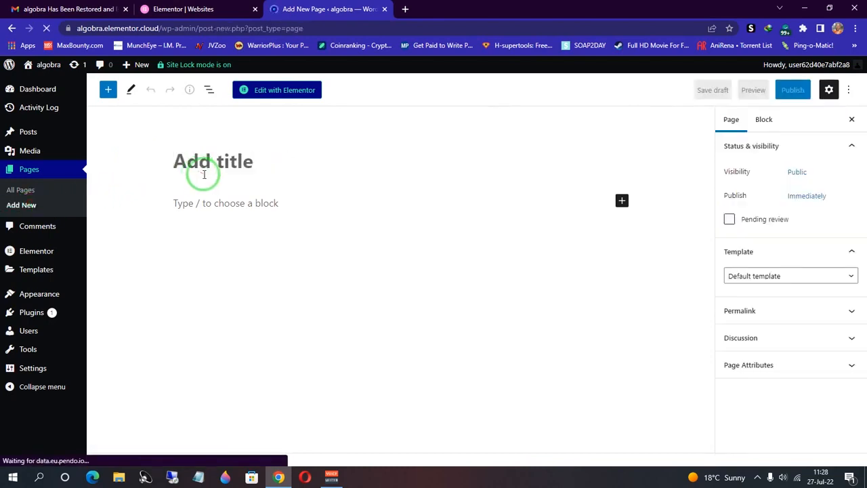
click(203, 175)
text(ABOUT US)
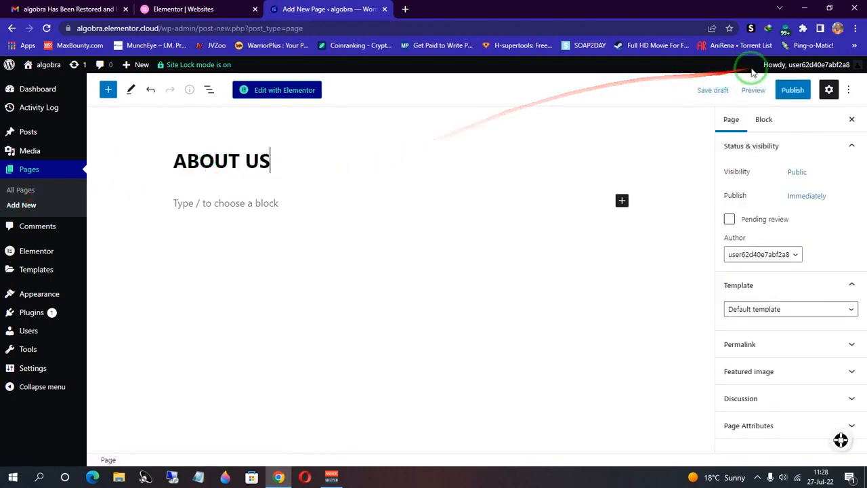
click(791, 90)
click(764, 93)
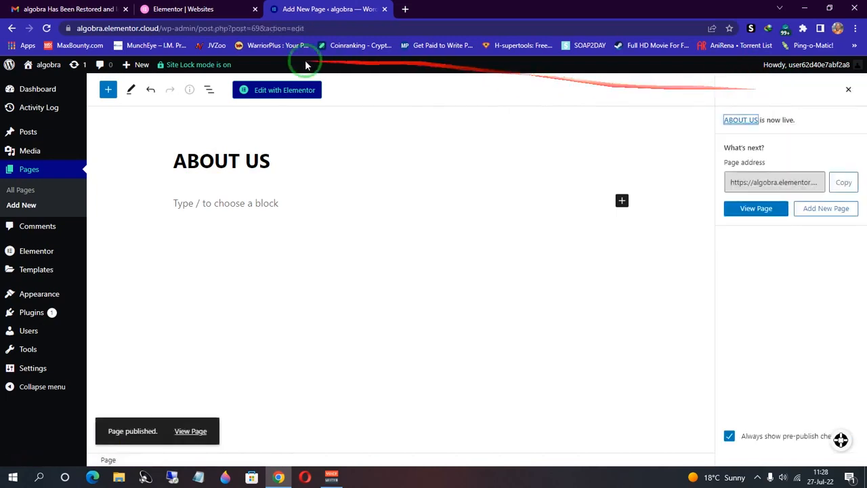
- Create a WordPress navigation menu named "MAIN MENU" with Header as its display location
mouse_move(31, 291)
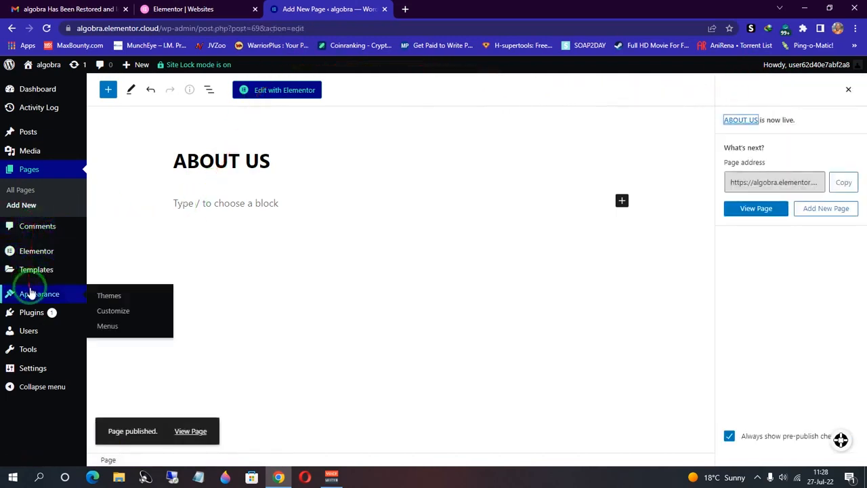
click(106, 323)
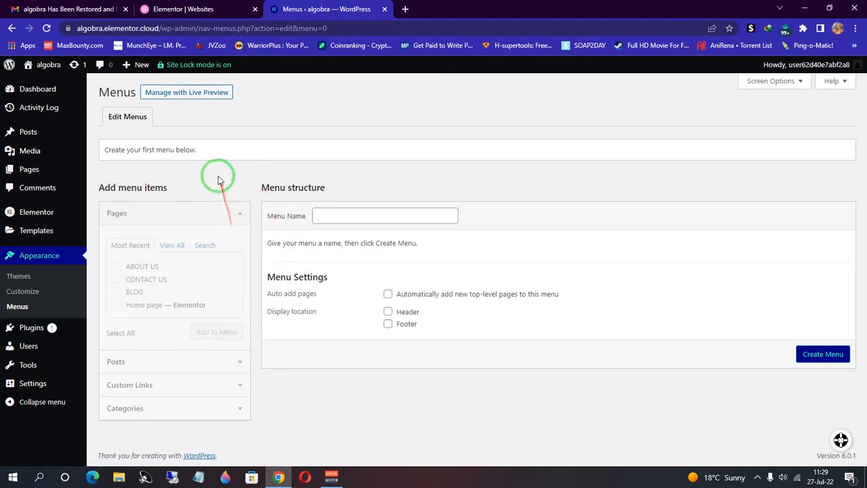
click(815, 355)
click(377, 215)
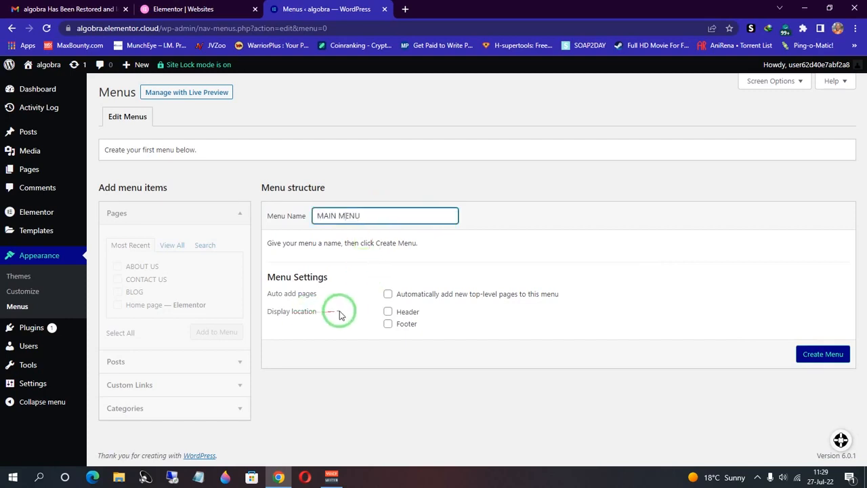
click(387, 313)
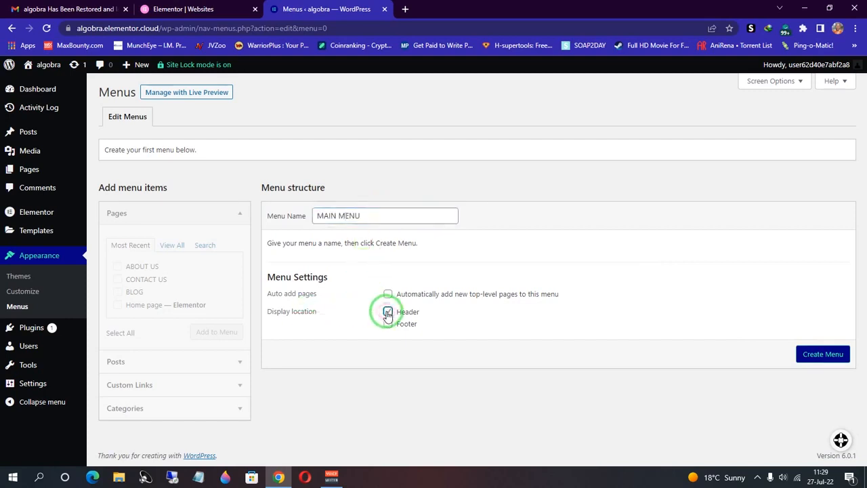
click(815, 354)
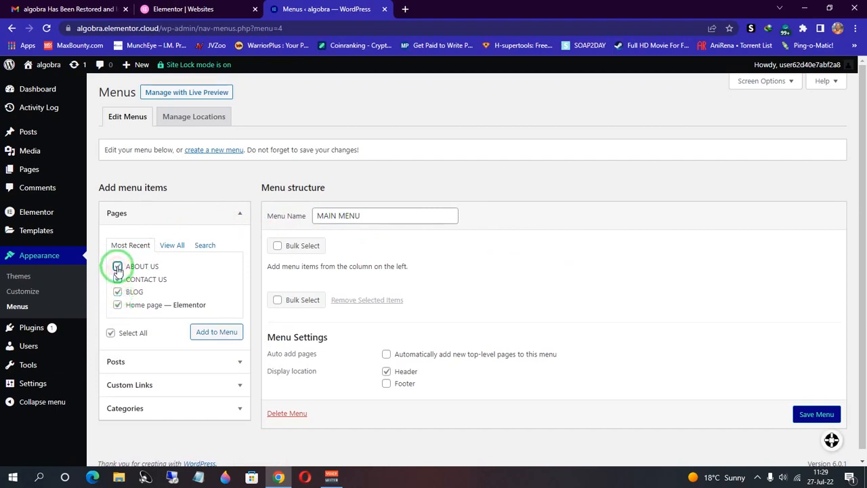
- Add all four pages to the menu in the order Home page, BLOG, ABOUT US, CONTACT US, and save the menu
click(218, 332)
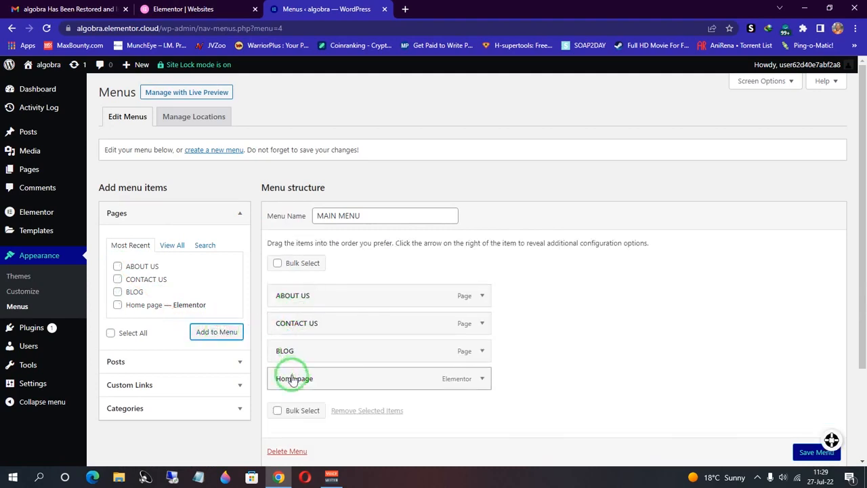
drag(291, 370, 293, 293)
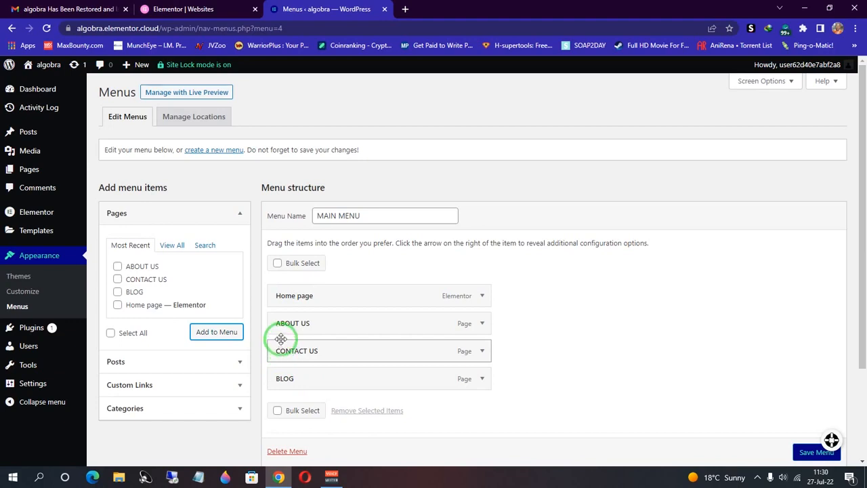
drag(280, 339, 283, 367)
drag(285, 315, 285, 350)
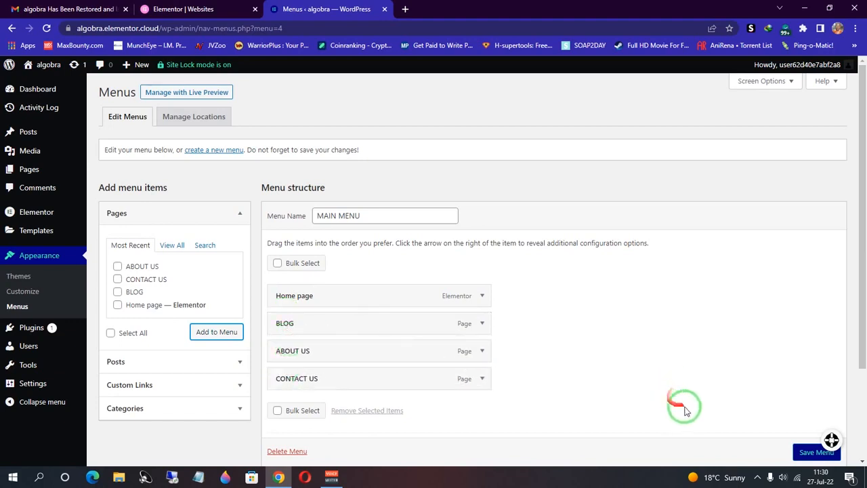
scroll(833, 365, down, 3)
click(816, 406)
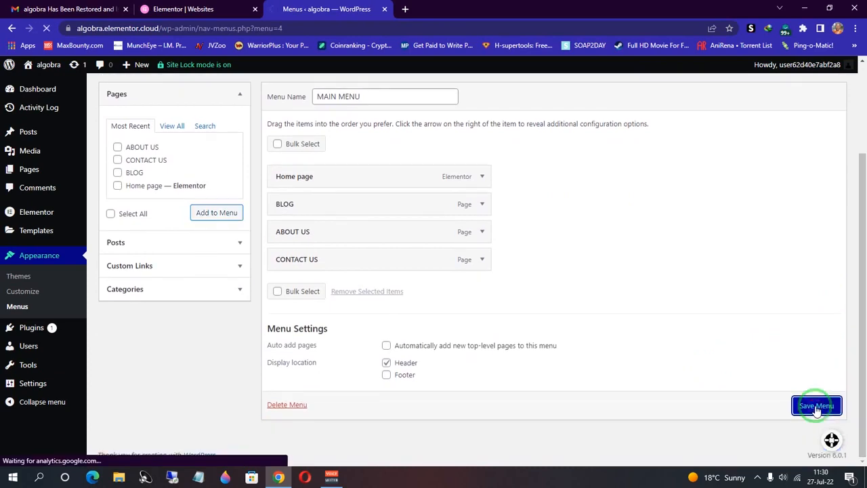
- Go back to the WordPress dashboard and open the live site to check its header menu
mouse_move(42, 95)
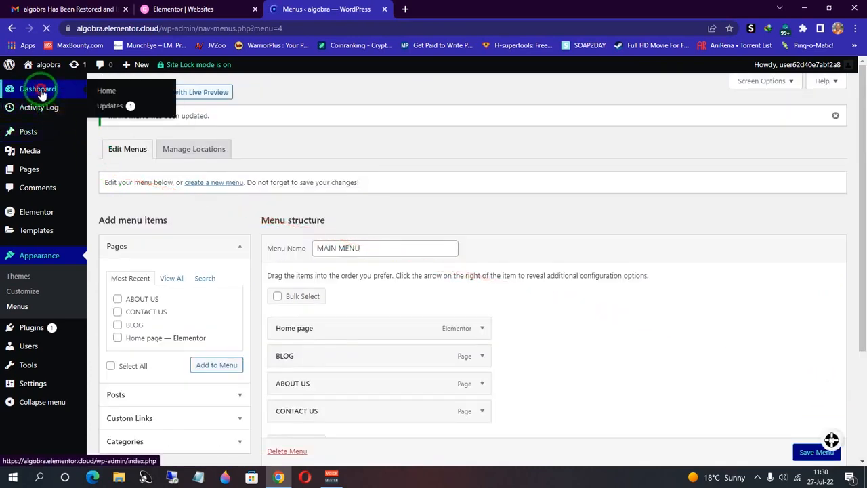
click(42, 93)
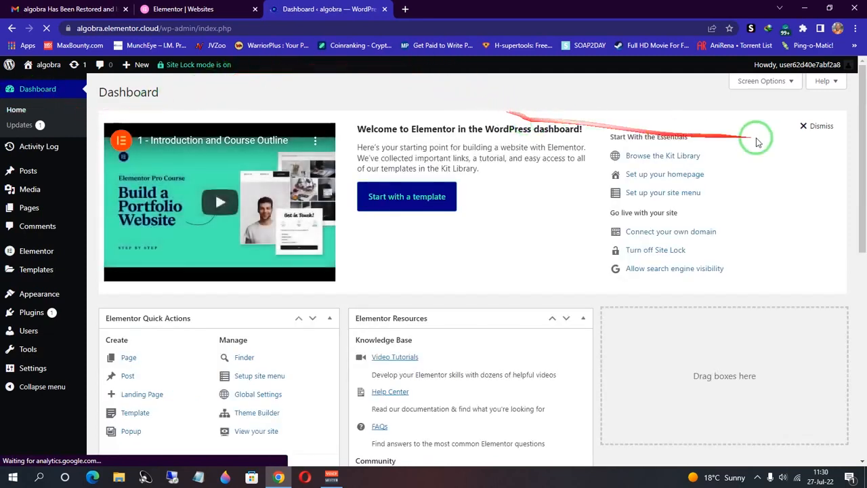
scroll(856, 204, down, 4)
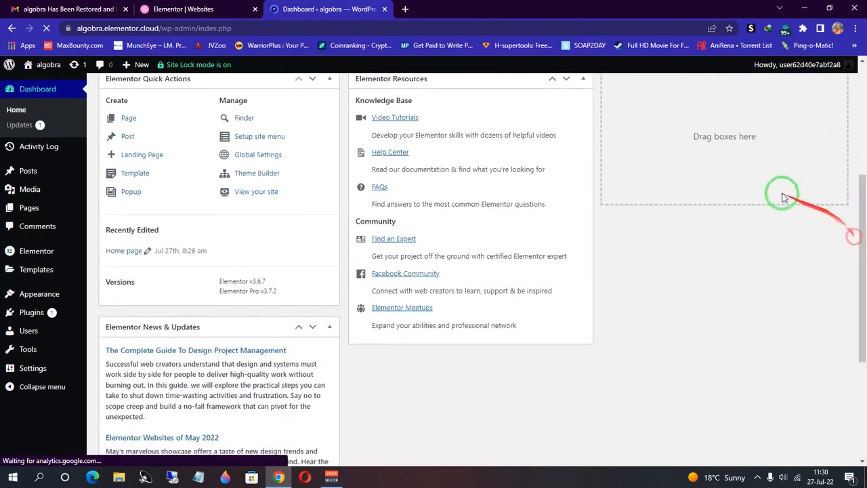
click(246, 196)
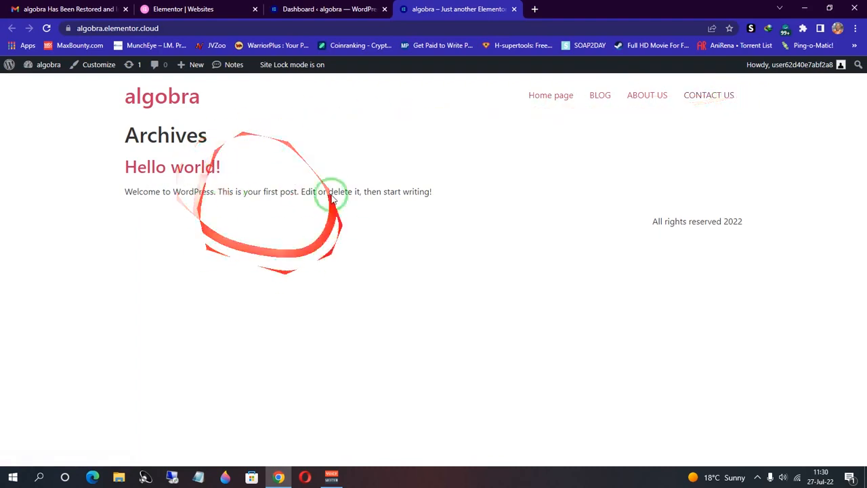
- In the WordPress reading settings, make the homepage display a static page and choose "Home page" for it
click(312, 9)
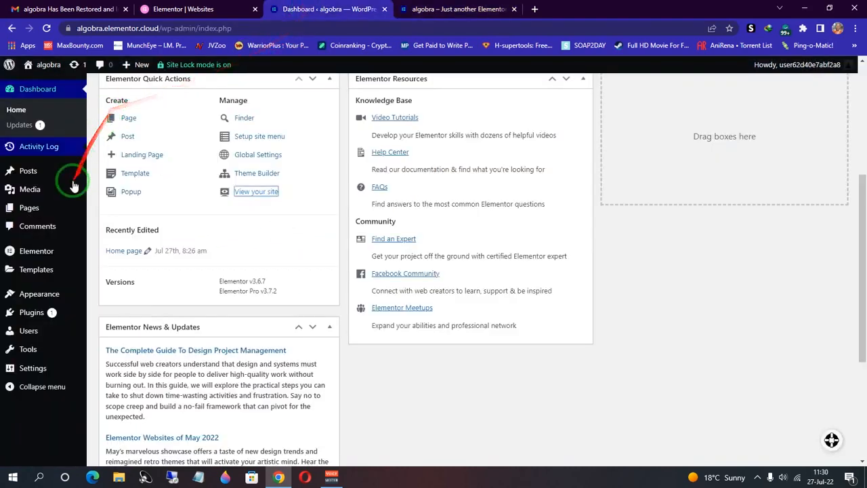
mouse_move(59, 368)
scroll(59, 368, up, 4)
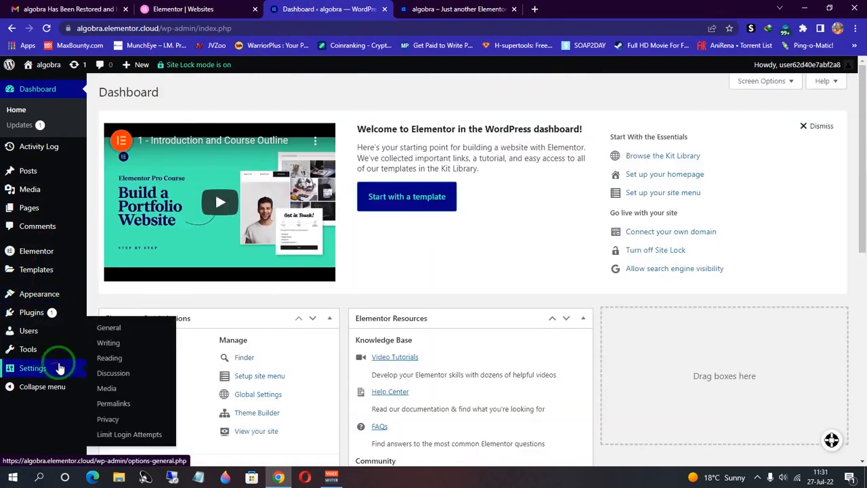
click(110, 359)
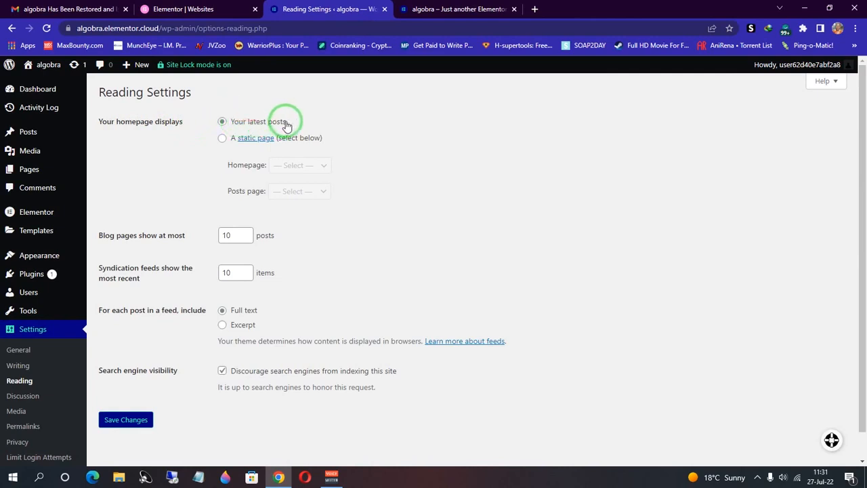
click(223, 139)
click(298, 166)
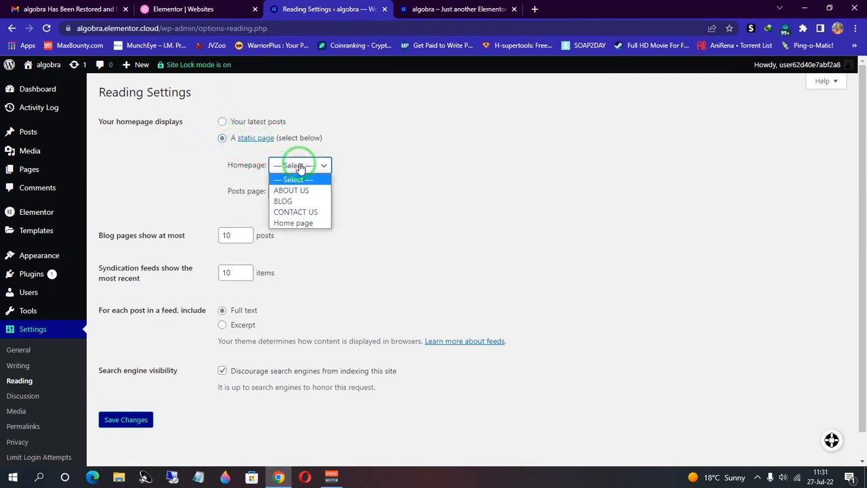
click(298, 223)
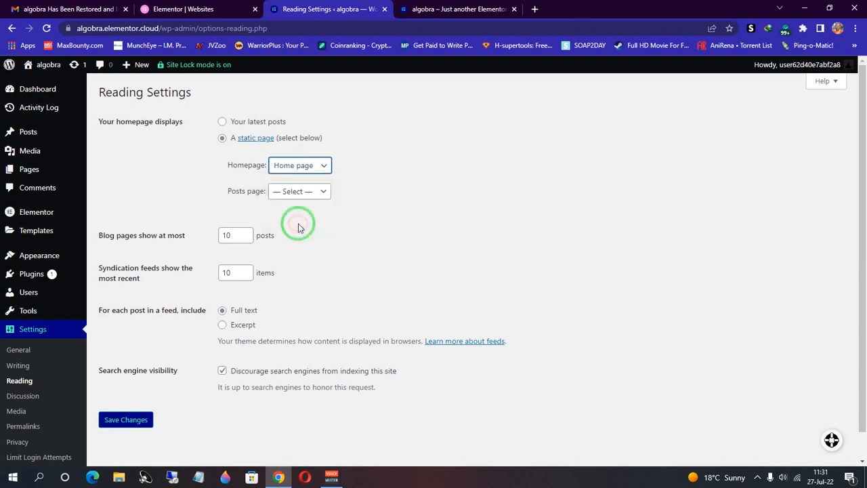
- Set the posts page to BLOG and the feed content to Excerpt, and save the reading settings
click(299, 192)
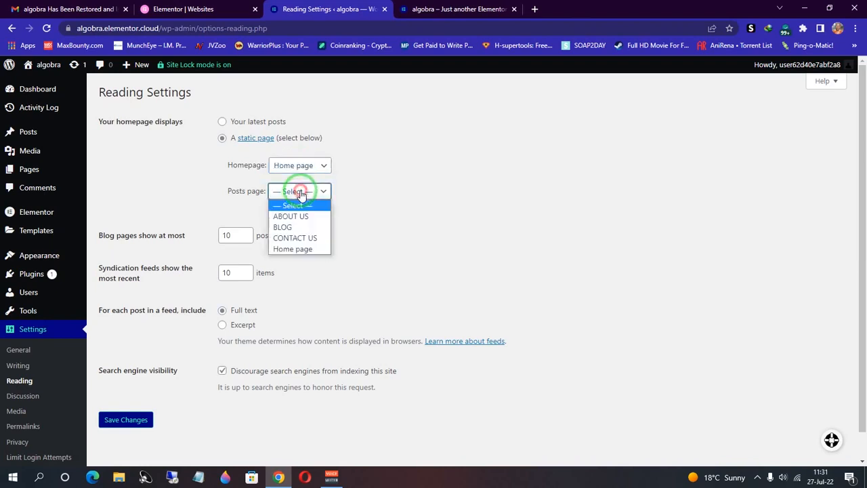
click(285, 228)
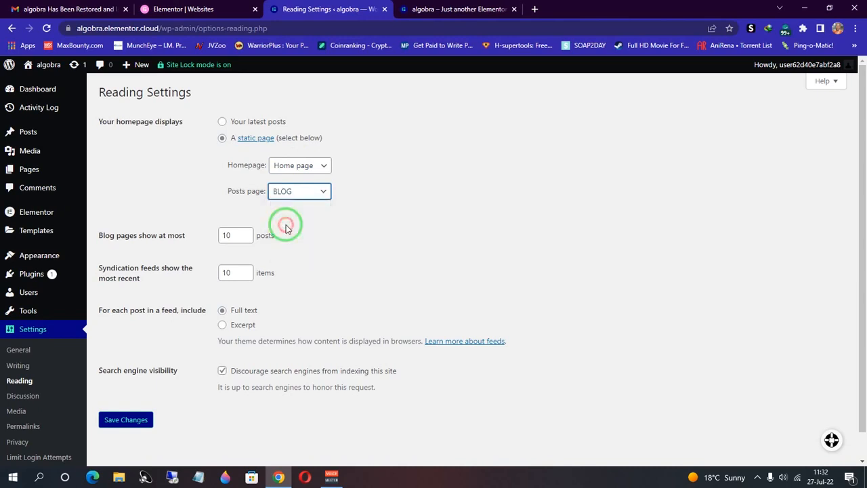
click(223, 327)
click(126, 419)
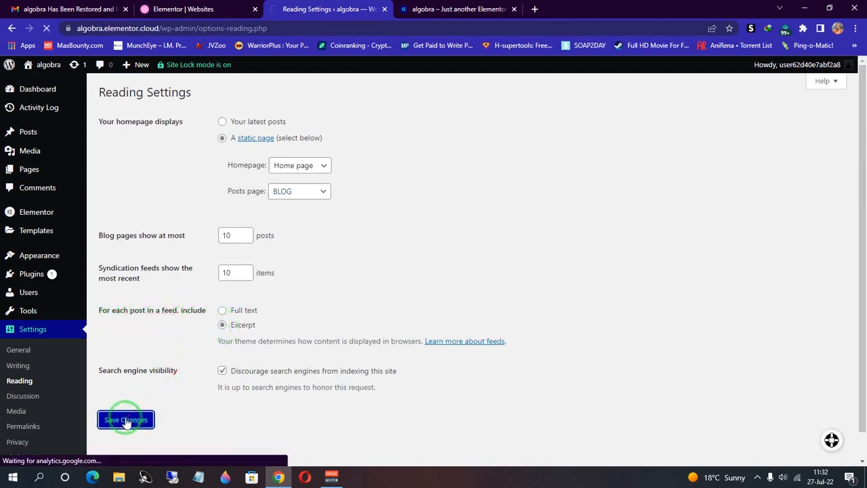
- Reload the live site and look through the home page from header to footer
click(443, 9)
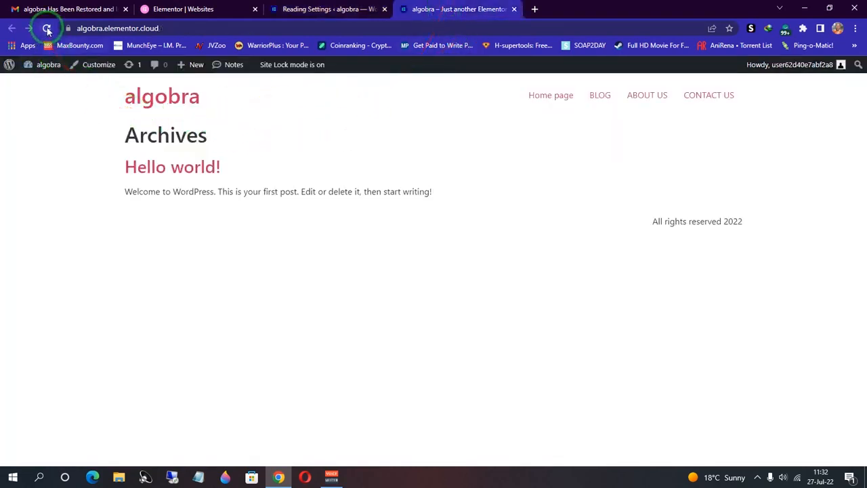
click(47, 27)
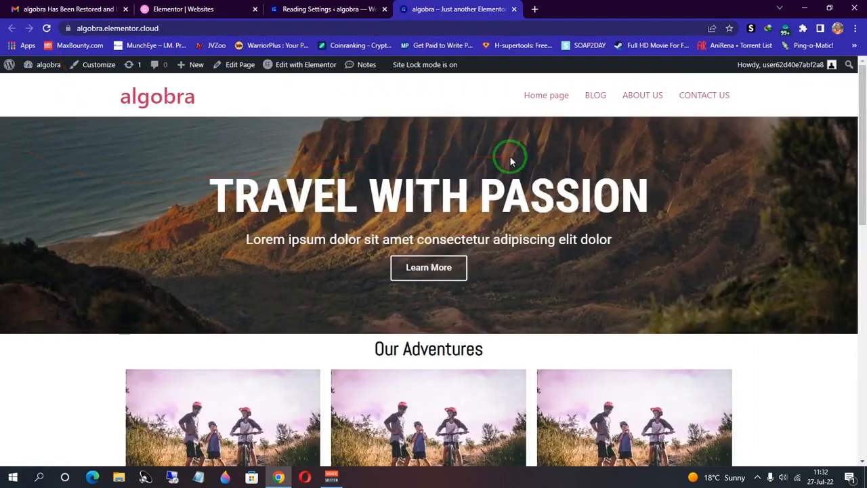
mouse_move(863, 128)
mouse_down()
mouse_move(864, 364)
mouse_move(864, 118)
mouse_up()
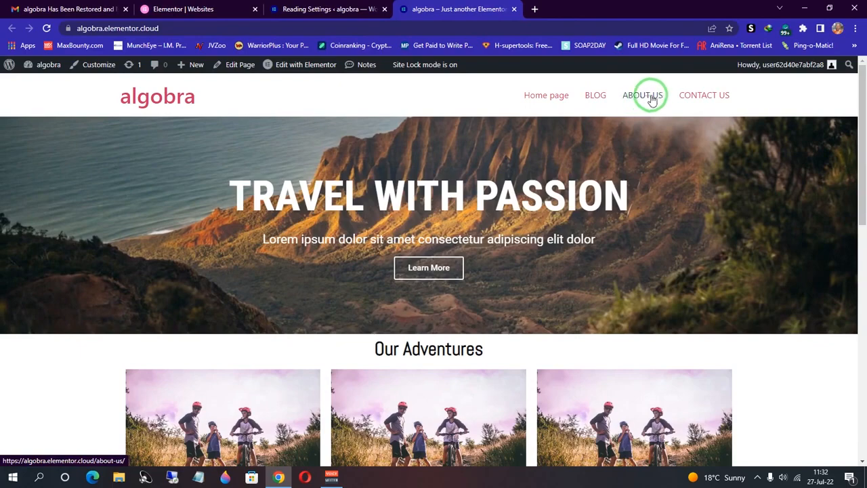
drag(863, 108, 676, 129)
drag(862, 170, 811, 121)
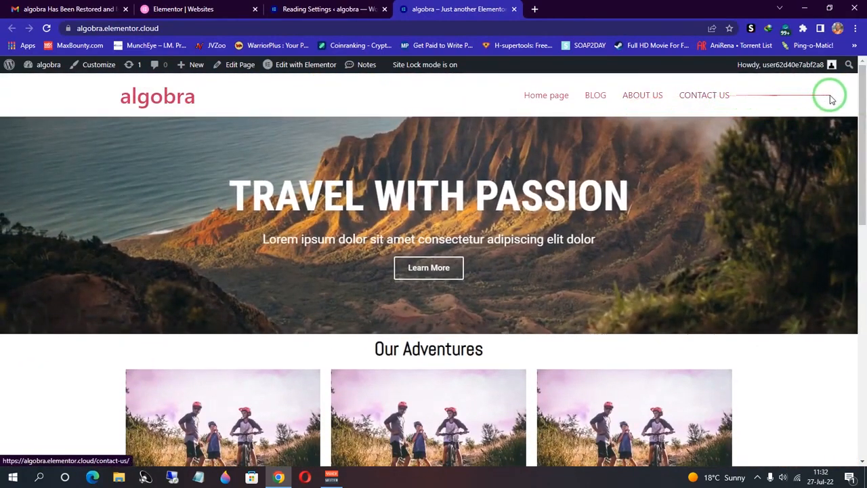
drag(862, 98, 863, 119)
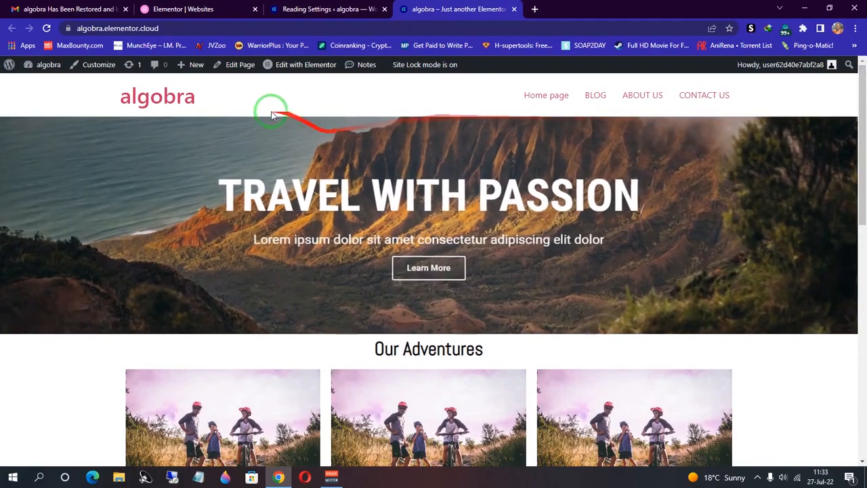